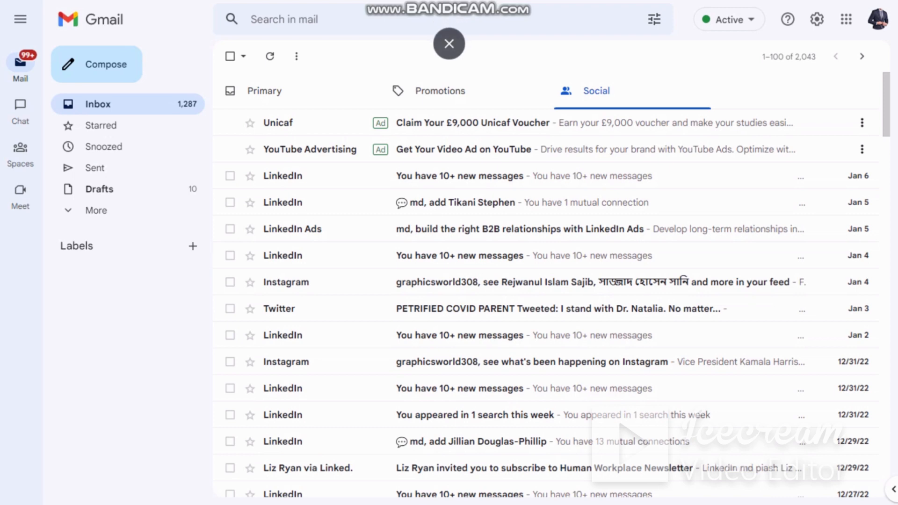
# Exit the browser's full-screen view, minimize it and switch to Photoshop
pyautogui.click(449, 43)
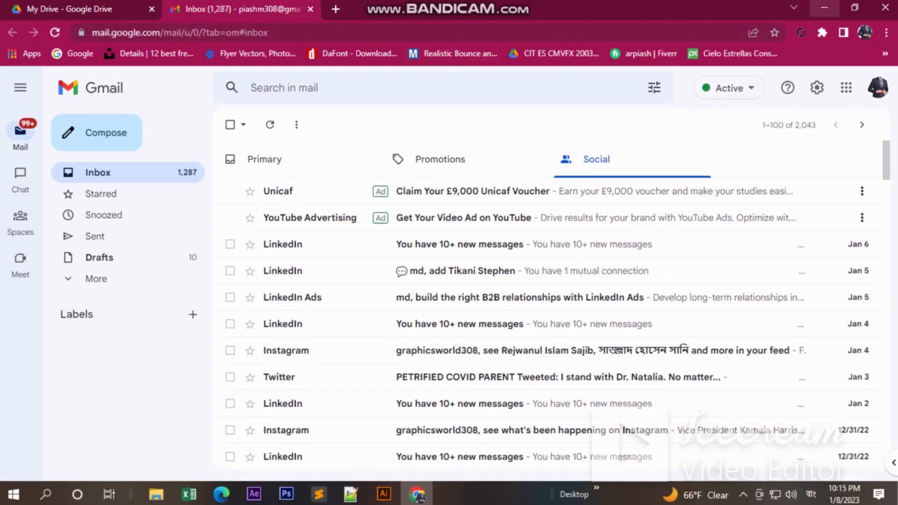
pyautogui.click(825, 7)
pyautogui.rightClick(578, 84)
pyautogui.click(614, 122)
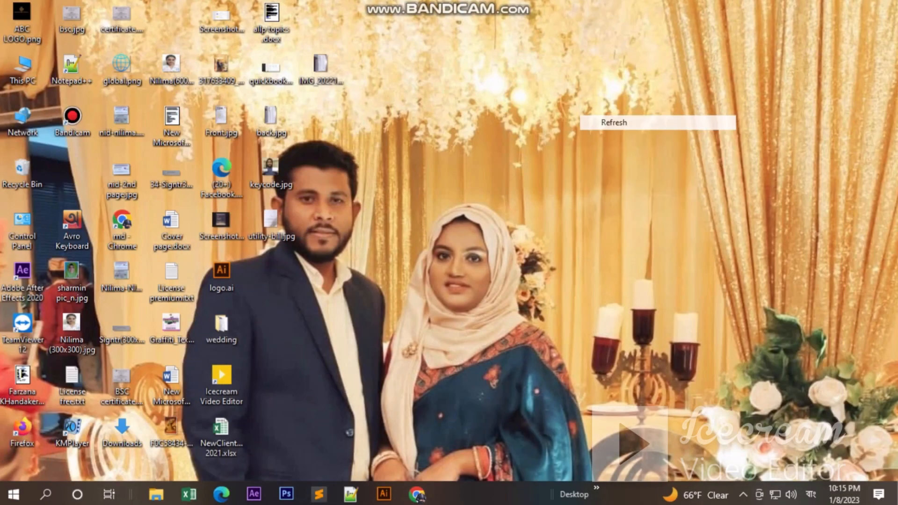
pyautogui.click(286, 494)
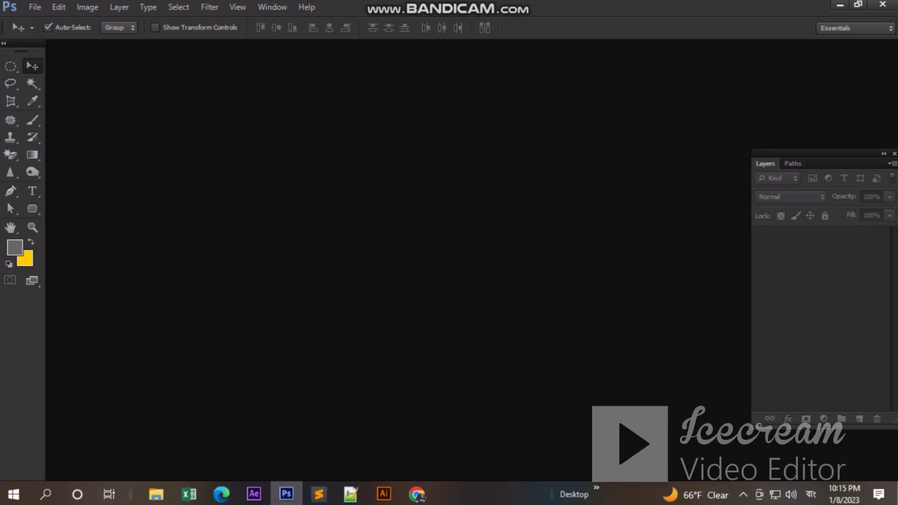
# Create a new 1200 × 1000 pixel document at 300 pixels/inch in 8-bit CMYK Color with a white background
pyautogui.click(35, 6)
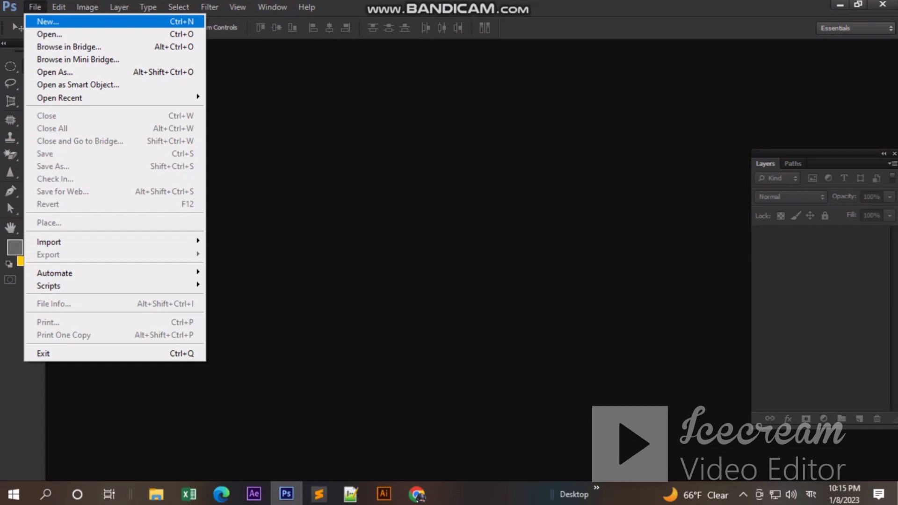
pyautogui.click(48, 21)
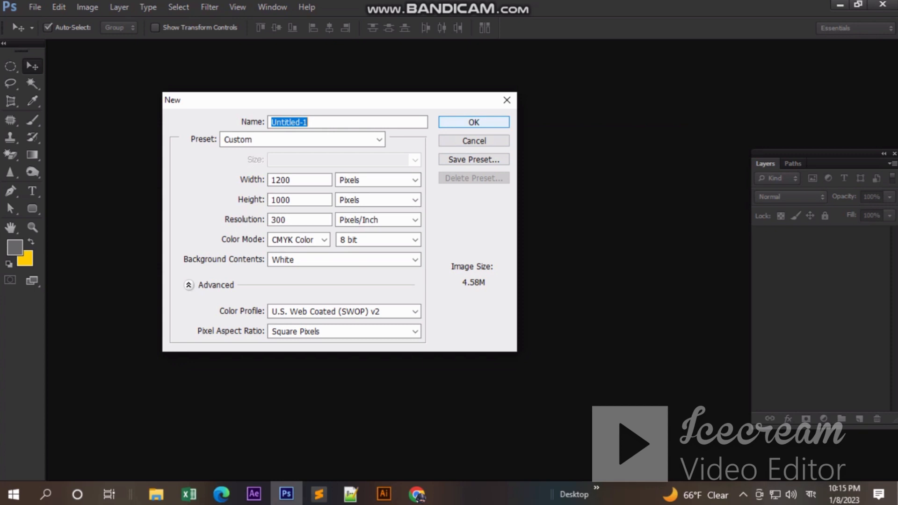
pyautogui.press('Return')
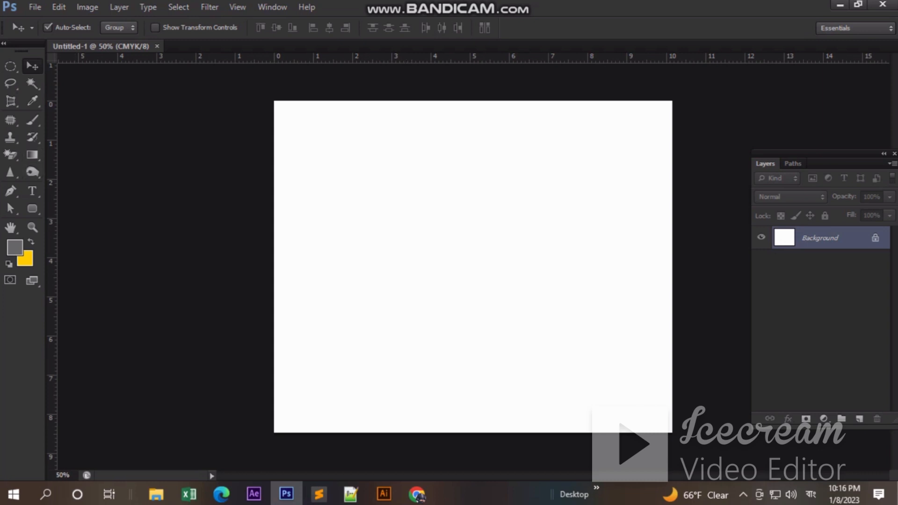
pyautogui.click(35, 7)
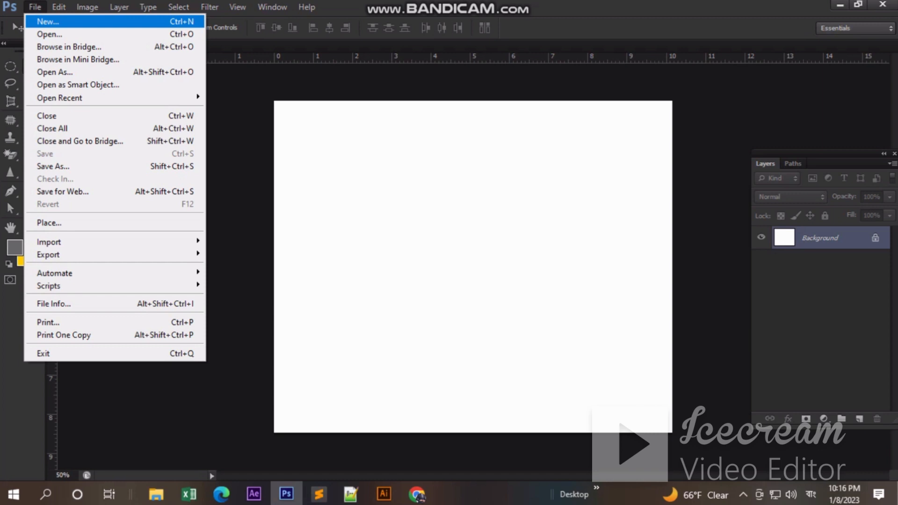
pyautogui.press('Return')
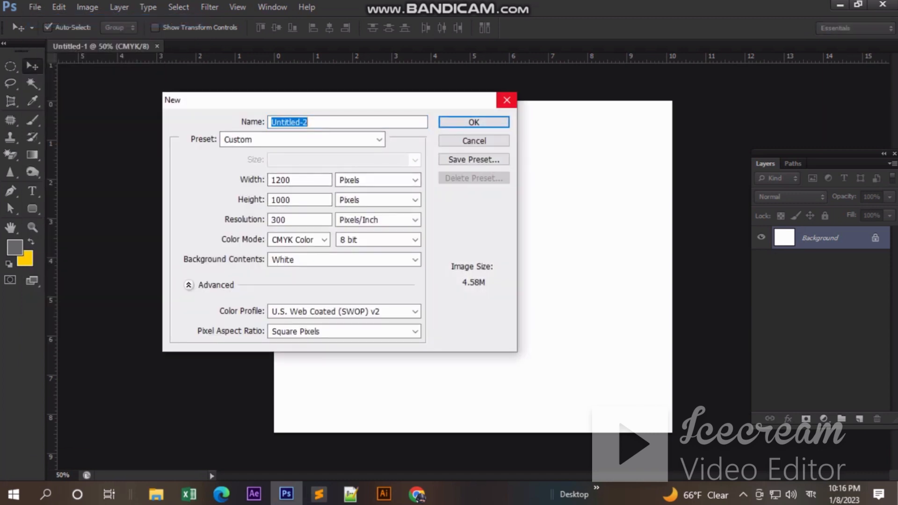
pyautogui.click(506, 100)
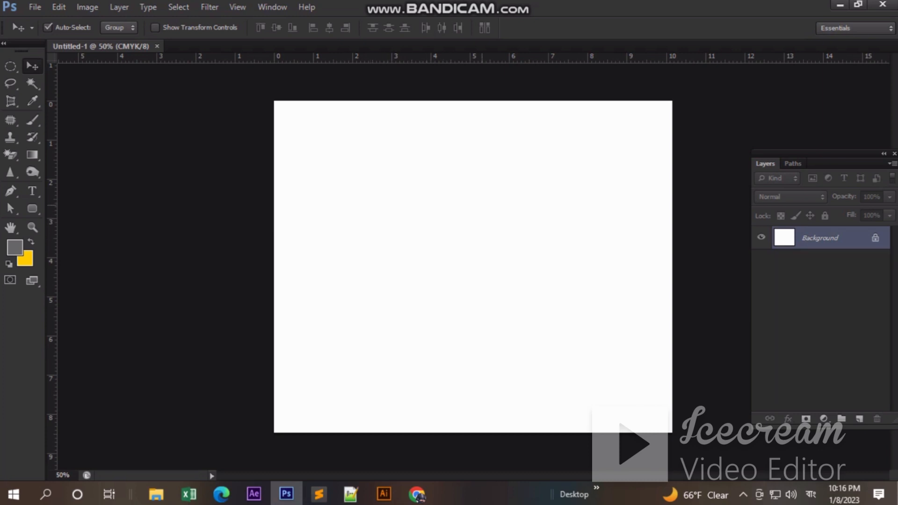
# Make an elliptical marquee selection in the upper-left part of the canvas, fill it with the grey foreground colour and deselect
pyautogui.moveTo(10, 66); pyautogui.dragTo(84, 77)
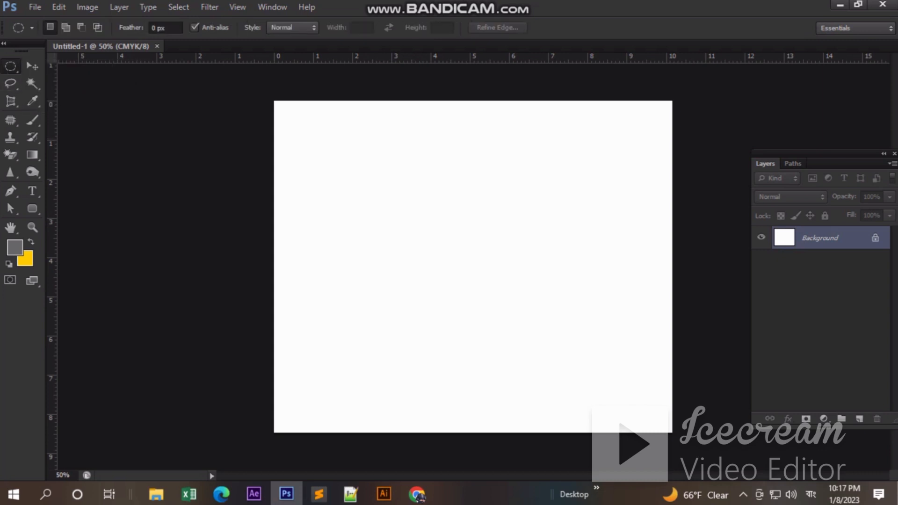
pyautogui.moveTo(357, 157); pyautogui.dragTo(503, 280)
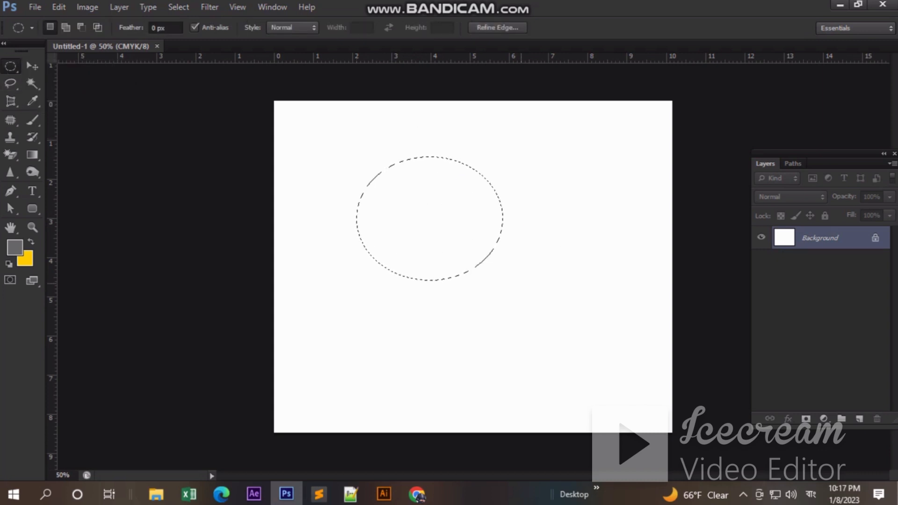
pyautogui.hotkey('alt', 'BackSpace')
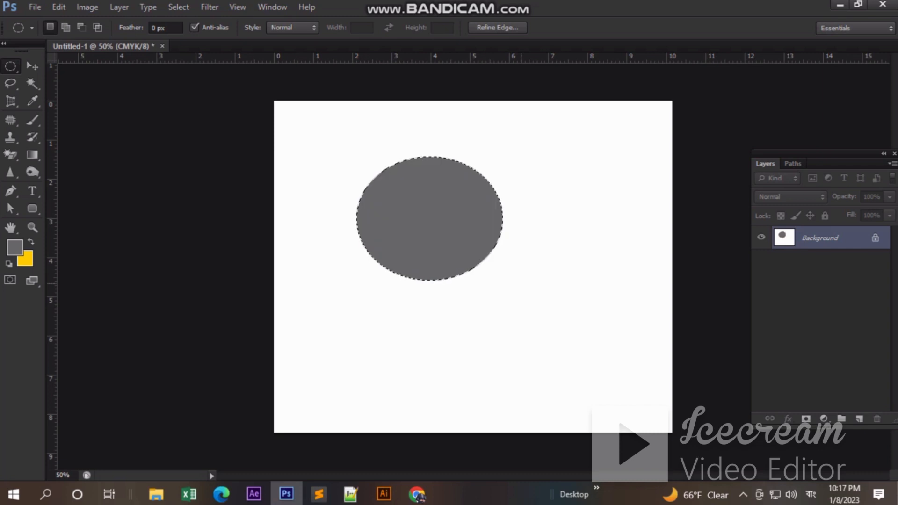
pyautogui.hotkey('ctrl', 'd')
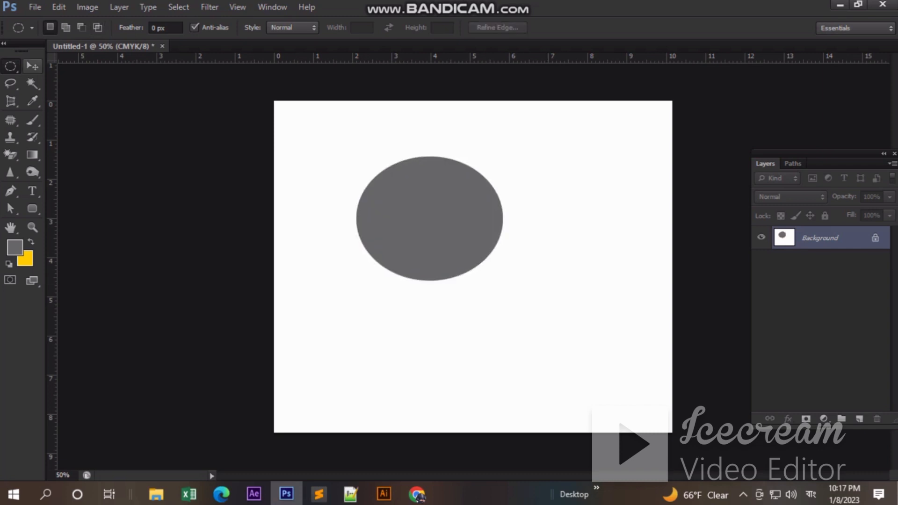
pyautogui.click(32, 66)
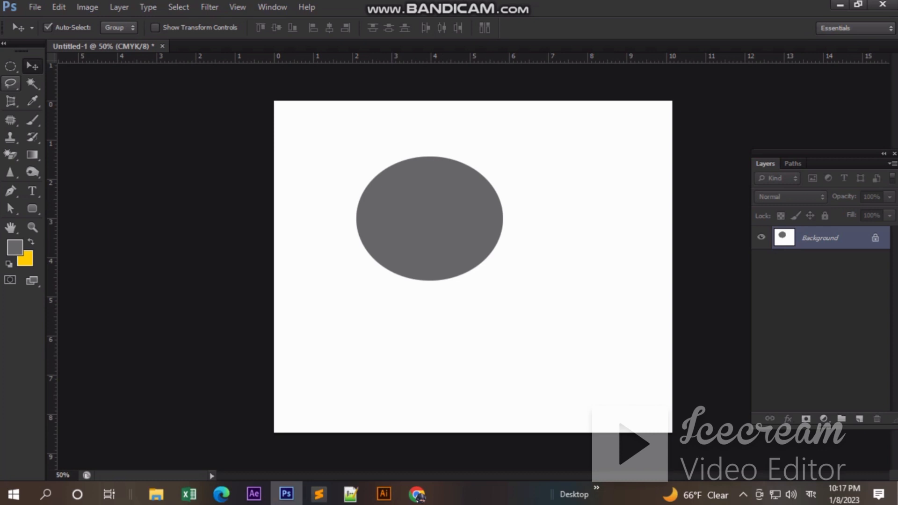
pyautogui.click(10, 83)
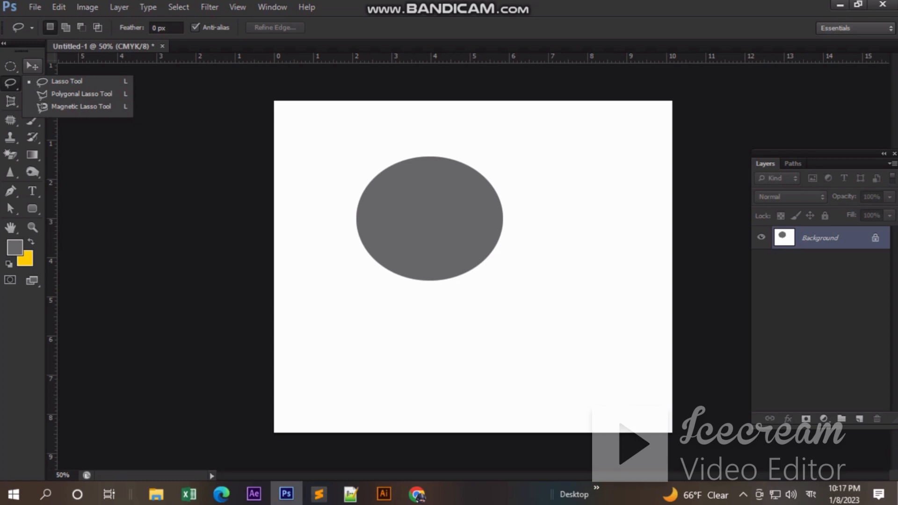
pyautogui.click(32, 66)
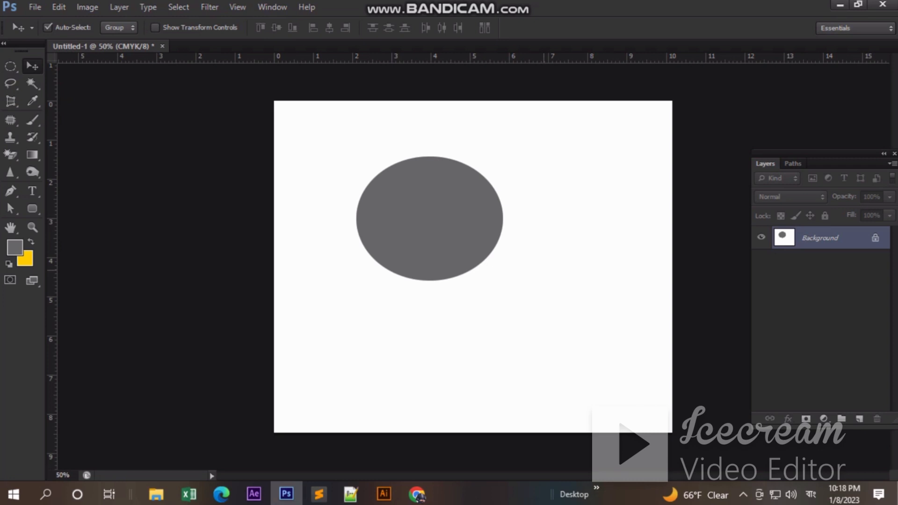
# Undo the deselection and the grey fill of the ellipse
pyautogui.click(10, 83)
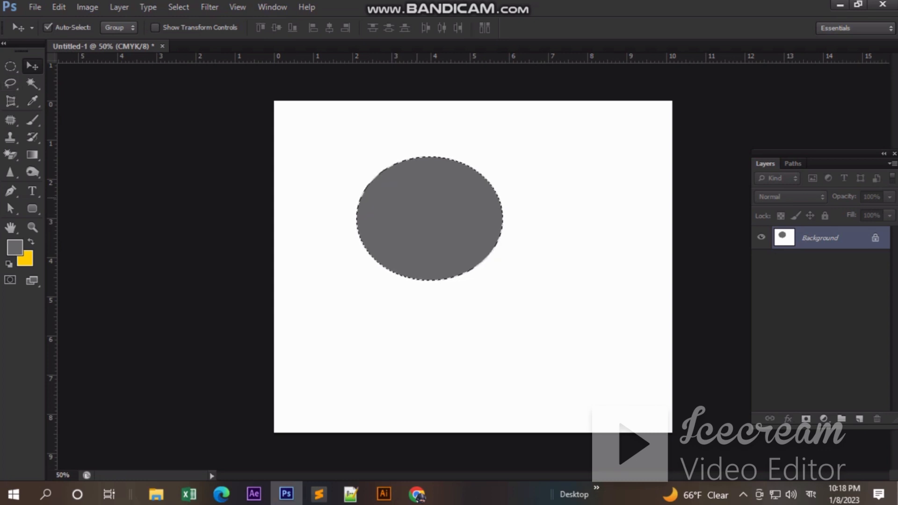
pyautogui.hotkey('ctrl', 'z')
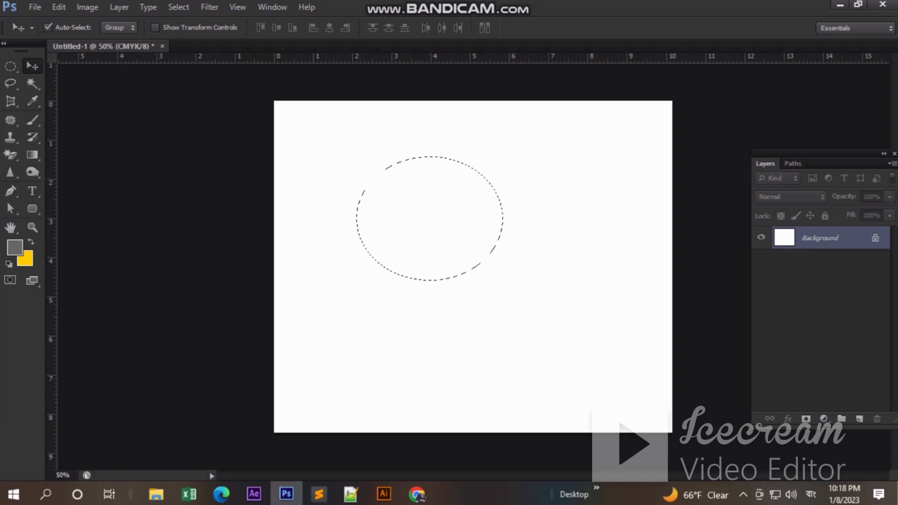
# Activate the standard Lasso Tool from the lasso tool group
pyautogui.press('m')
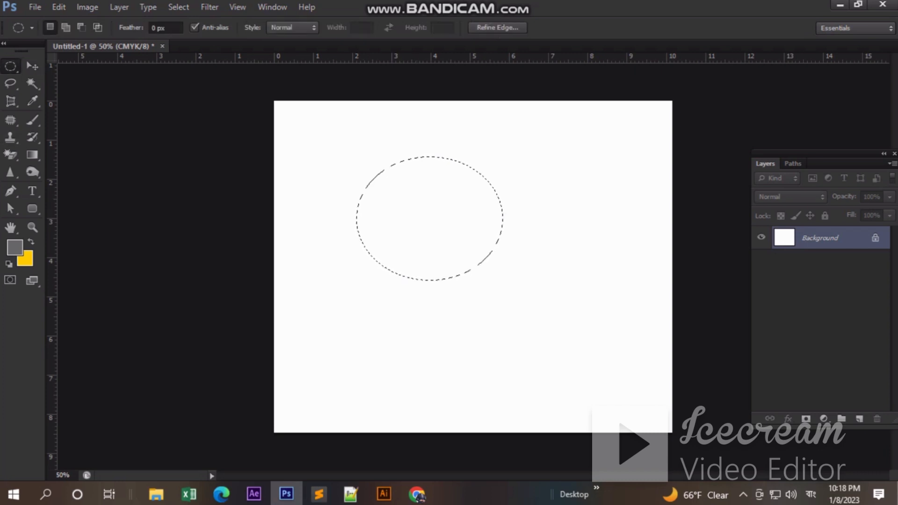
pyautogui.rightClick(10, 67)
pyautogui.press('Escape')
pyautogui.click(10, 83)
pyautogui.click(39, 82)
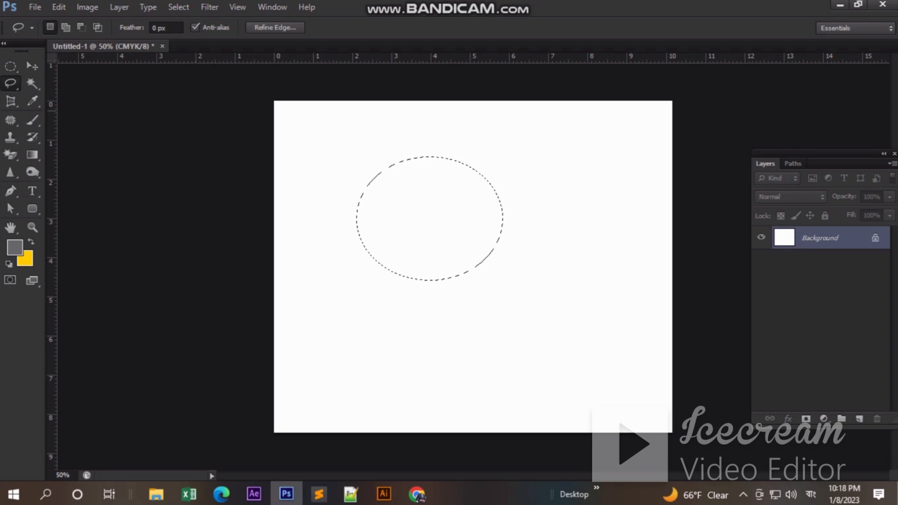
pyautogui.rightClick(11, 83)
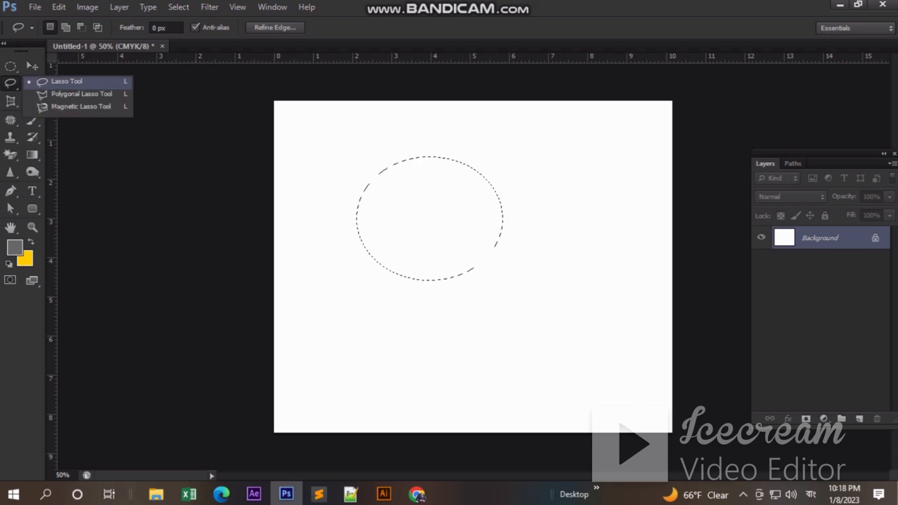
pyautogui.click(61, 82)
# Lasso a large jagged-topped area over the lower canvas, fill it with the yellow background colour and deselect
pyautogui.moveTo(321, 229)
pyautogui.mouseDown()
pyautogui.moveTo(401, 193)
pyautogui.moveTo(437, 193)
pyautogui.moveTo(450, 208)
pyautogui.moveTo(473, 209)
pyautogui.moveTo(568, 196)
pyautogui.moveTo(613, 204)
pyautogui.moveTo(647, 240)
pyautogui.moveTo(673, 349)
pyautogui.moveTo(268, 418)
pyautogui.moveTo(269, 235)
pyautogui.moveTo(321, 229)
pyautogui.mouseUp()
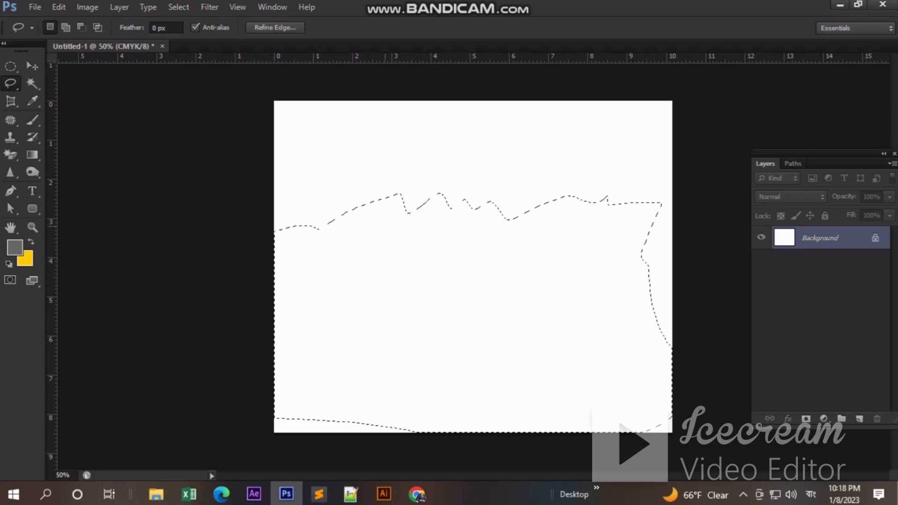
pyautogui.hotkey('ctrl', 'BackSpace')
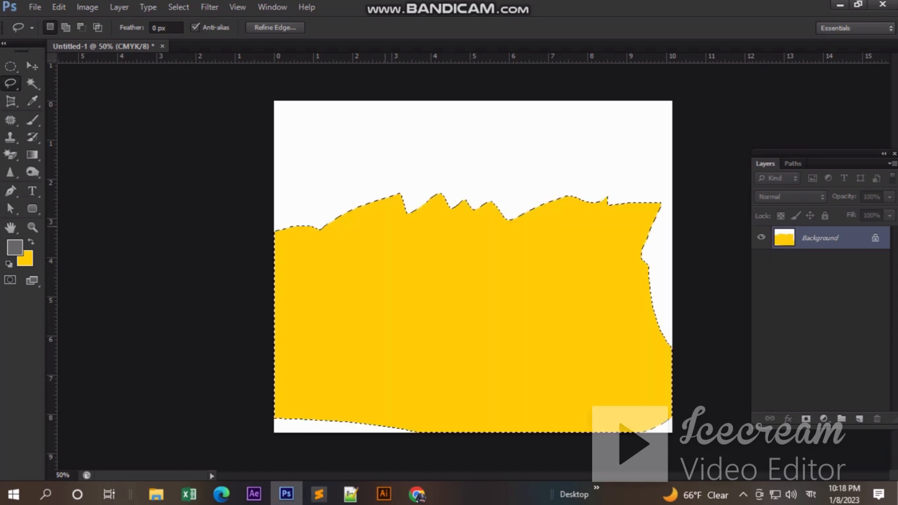
pyautogui.hotkey('ctrl', 'd')
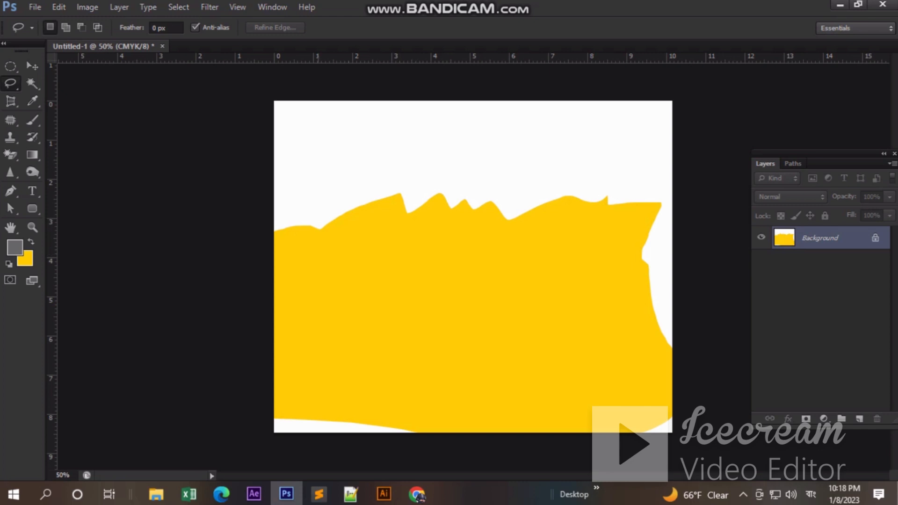
# Lasso a long wavy band in the white area above the yellow shape, fill it with the grey foreground colour and deselect
pyautogui.moveTo(317, 149)
pyautogui.mouseDown()
pyautogui.moveTo(354, 137)
pyautogui.moveTo(534, 135)
pyautogui.moveTo(565, 154)
pyautogui.moveTo(337, 181)
pyautogui.moveTo(317, 149)
pyautogui.mouseUp()
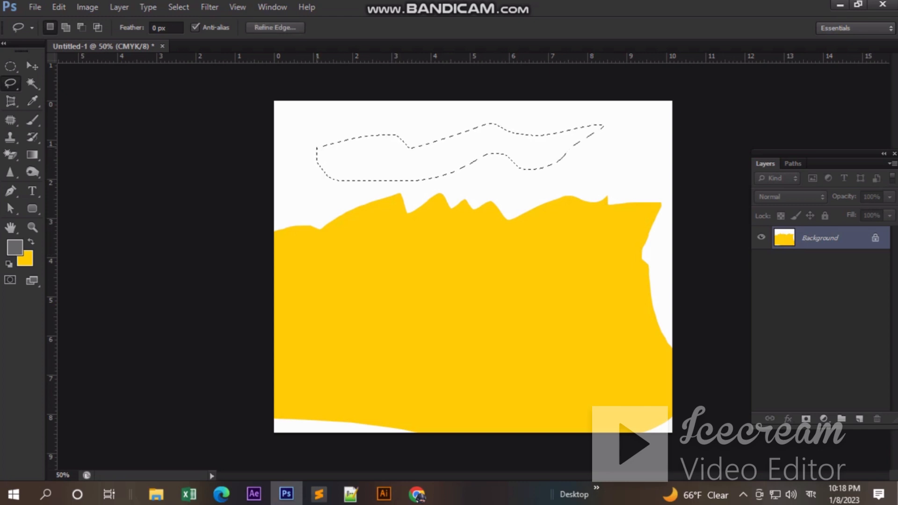
pyautogui.hotkey('alt', 'BackSpace')
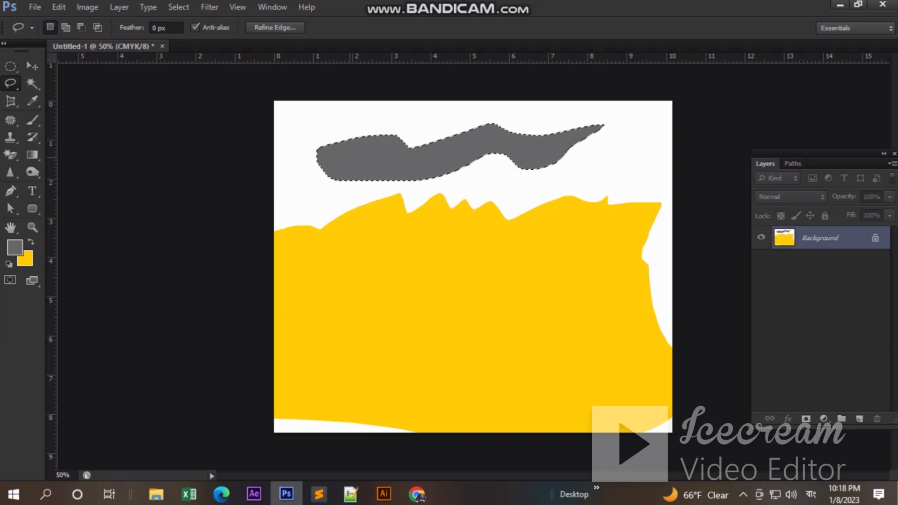
pyautogui.hotkey('ctrl', 'd')
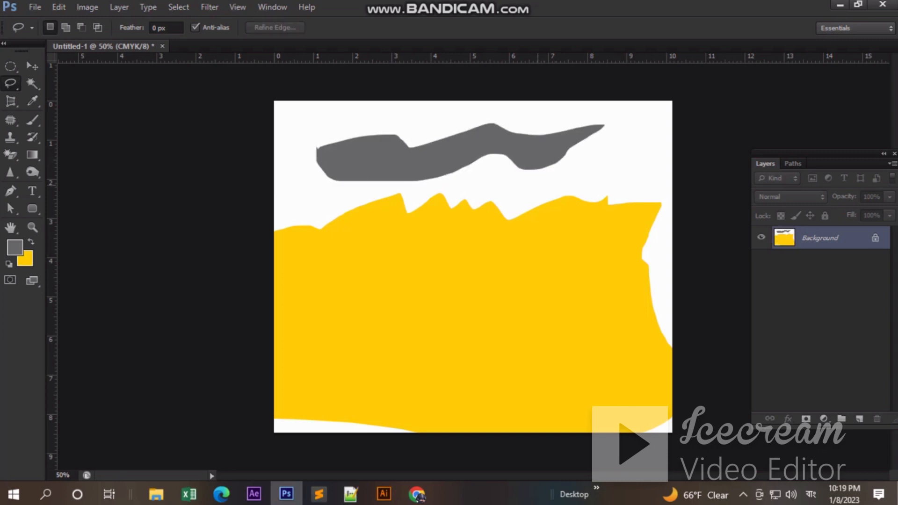
# Lasso a rounded two-lobed shape overlapping the yellow area, fill it with the grey foreground colour and deselect
pyautogui.moveTo(491, 184)
pyautogui.mouseDown()
pyautogui.moveTo(539, 173)
pyautogui.moveTo(573, 149)
pyautogui.moveTo(634, 158)
pyautogui.moveTo(651, 219)
pyautogui.moveTo(440, 319)
pyautogui.moveTo(499, 187)
pyautogui.mouseUp()
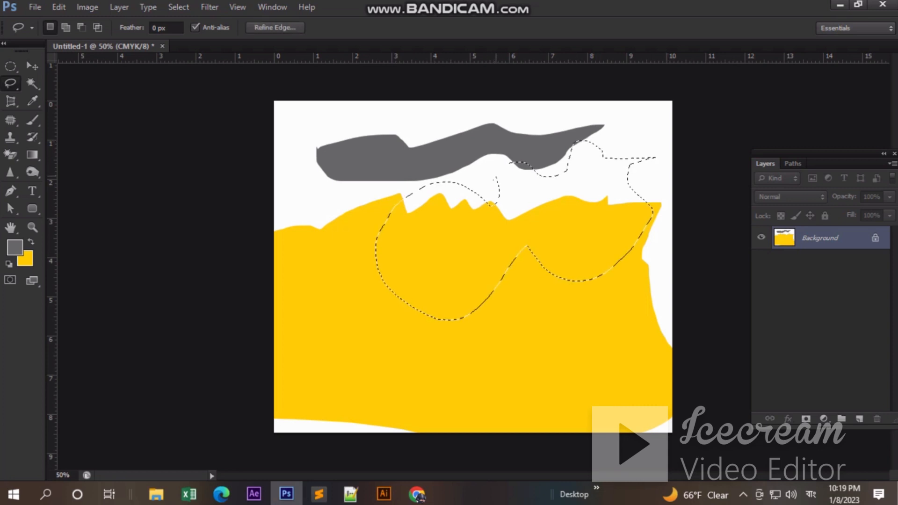
pyautogui.hotkey('alt', 'BackSpace')
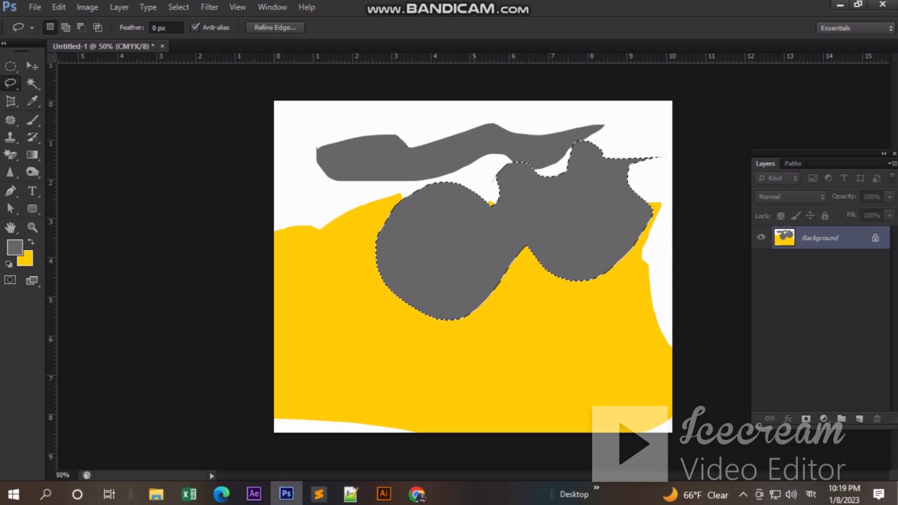
pyautogui.hotkey('ctrl', 'd')
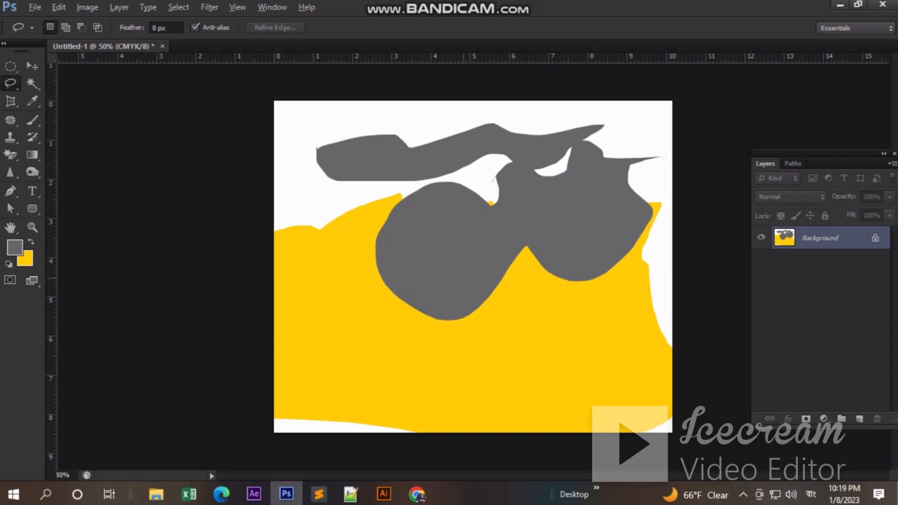
# Step back through the history until all the freehand lasso shapes and their selections are undone
pyautogui.hotkey('ctrl', 'alt', 'z')
pyautogui.hotkey('ctrl', 'alt', 'z')
pyautogui.hotkey('ctrl', 'alt', 'z')
pyautogui.hotkey('ctrl', 'alt', 'z')
pyautogui.hotkey('ctrl', 'alt', 'z')
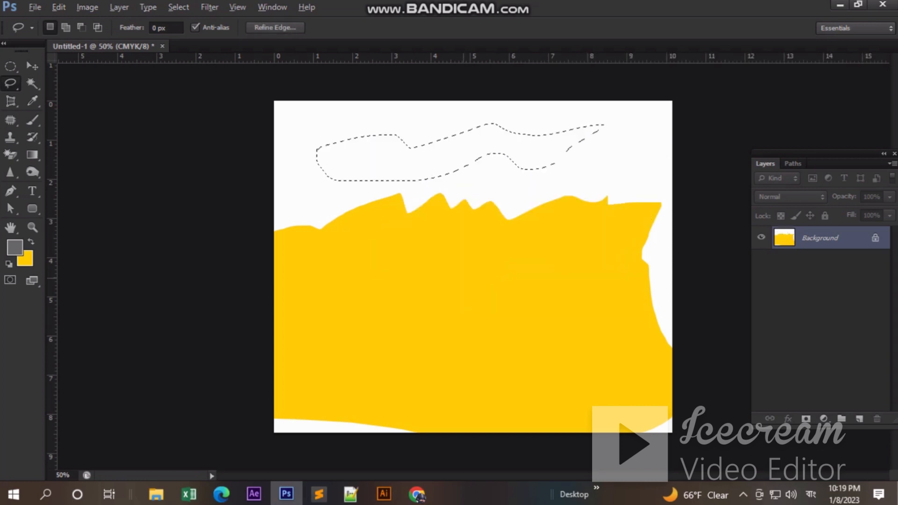
pyautogui.hotkey('ctrl', 'alt', 'z')
pyautogui.hotkey('ctrl', 'alt', 'z')
pyautogui.hotkey('ctrl', 'alt', 'z')
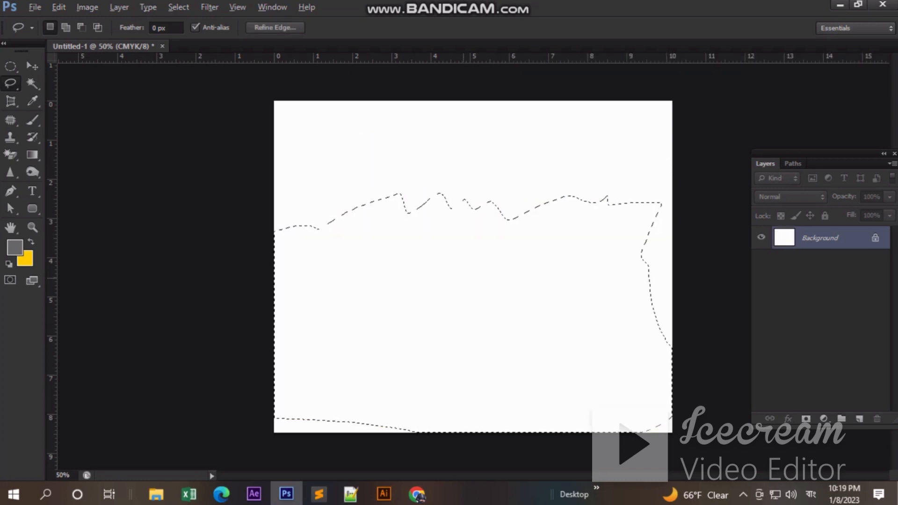
pyautogui.hotkey('ctrl', 'alt', 'z')
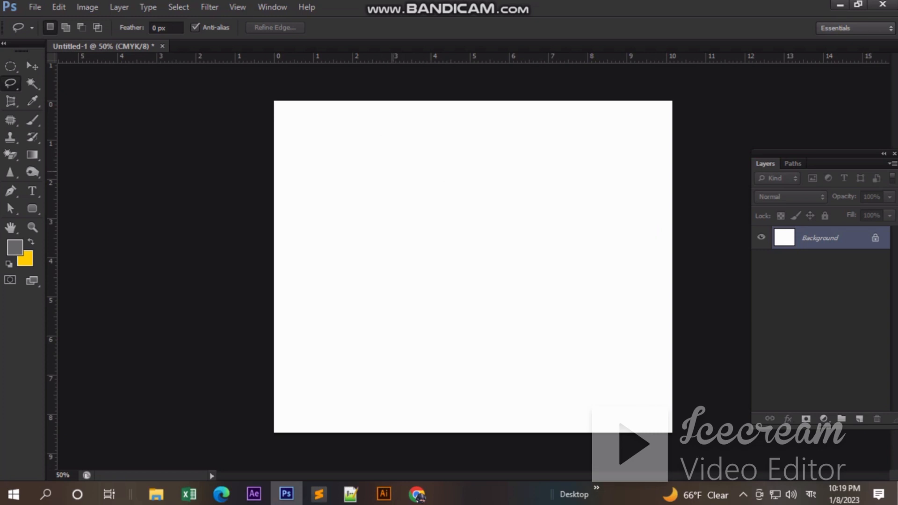
# Lasso a small freehand shape near the canvas centre and fill it yellow, and a larger one below it filled with grey
pyautogui.moveTo(413, 202)
pyautogui.mouseDown()
pyautogui.moveTo(487, 226)
pyautogui.moveTo(408, 233)
pyautogui.moveTo(397, 205)
pyautogui.mouseUp()
pyautogui.hotkey('ctrl', 'BackSpace')
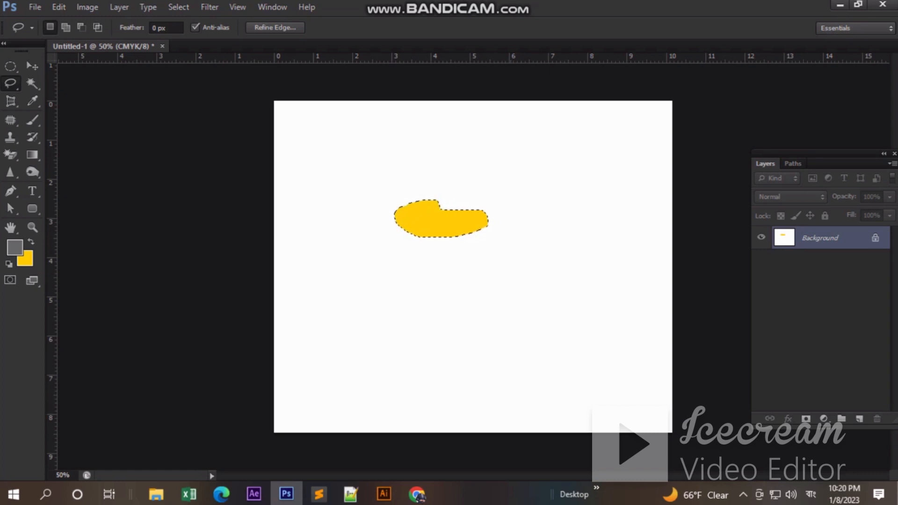
pyautogui.moveTo(415, 263)
pyautogui.mouseDown()
pyautogui.moveTo(527, 291)
pyautogui.moveTo(406, 335)
pyautogui.moveTo(414, 260)
pyautogui.mouseUp()
pyautogui.hotkey('alt', 'BackSpace')
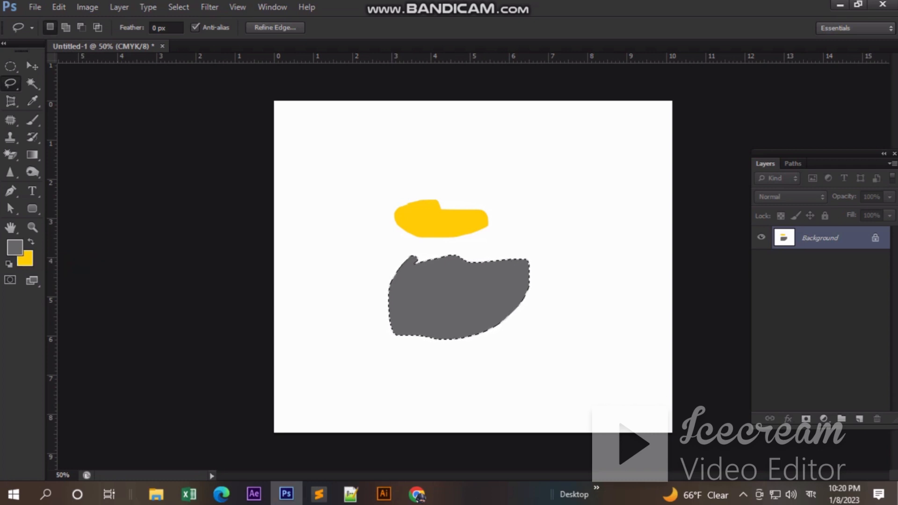
# Fill the selected lower lasso shape with the yellow background colour, and with the grey foreground colour again
pyautogui.hotkey('ctrl', 'BackSpace')
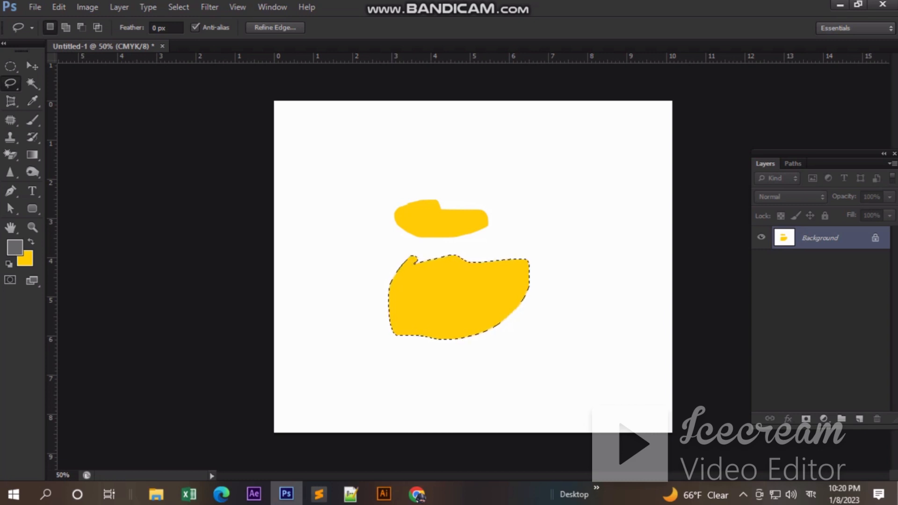
pyautogui.hotkey('alt', 'BackSpace')
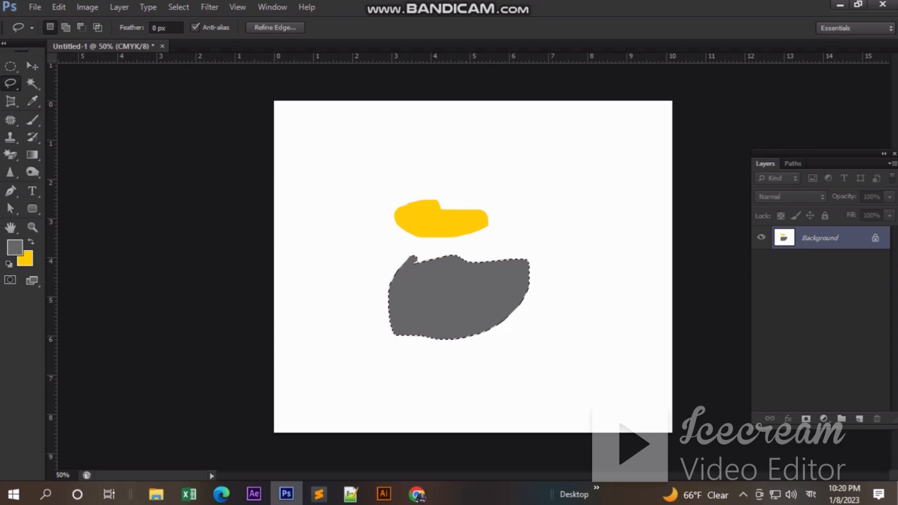
# Add a large angular Polygonal Lasso selection around the upper yellow shape, and fill the combined selection with the yellow background colour
pyautogui.rightClick(10, 83)
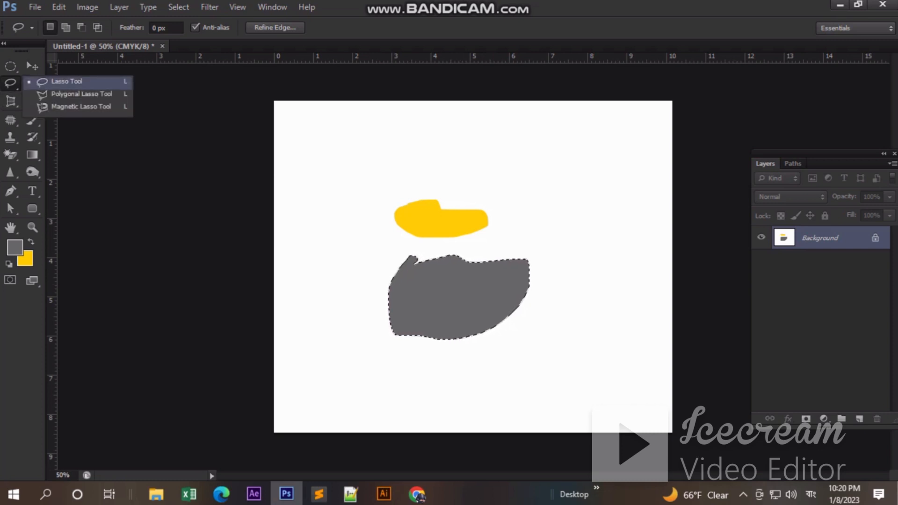
pyautogui.click(56, 92)
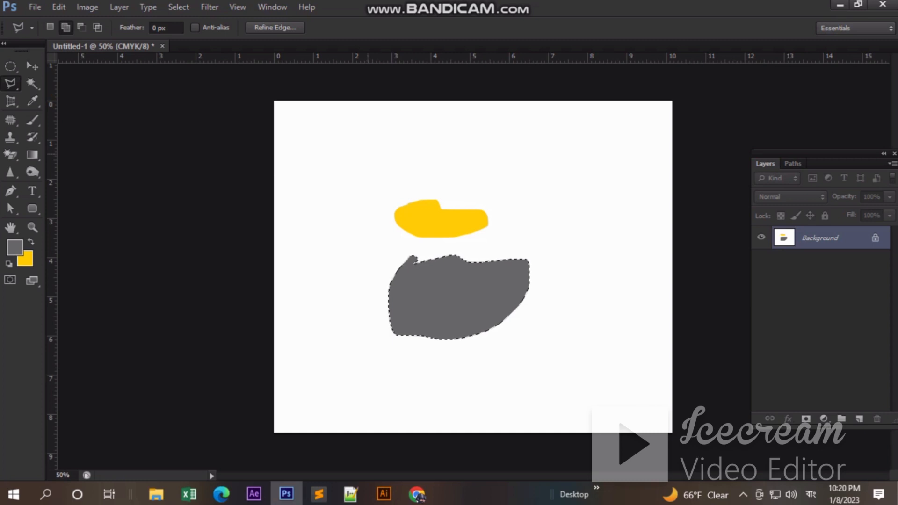
pyautogui.click(367, 153)
pyautogui.click(456, 167)
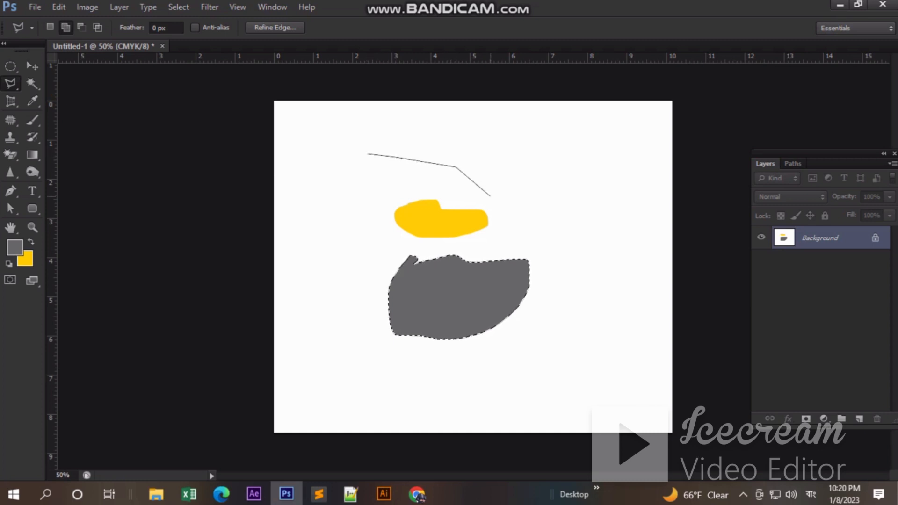
pyautogui.click(492, 202)
pyautogui.click(599, 133)
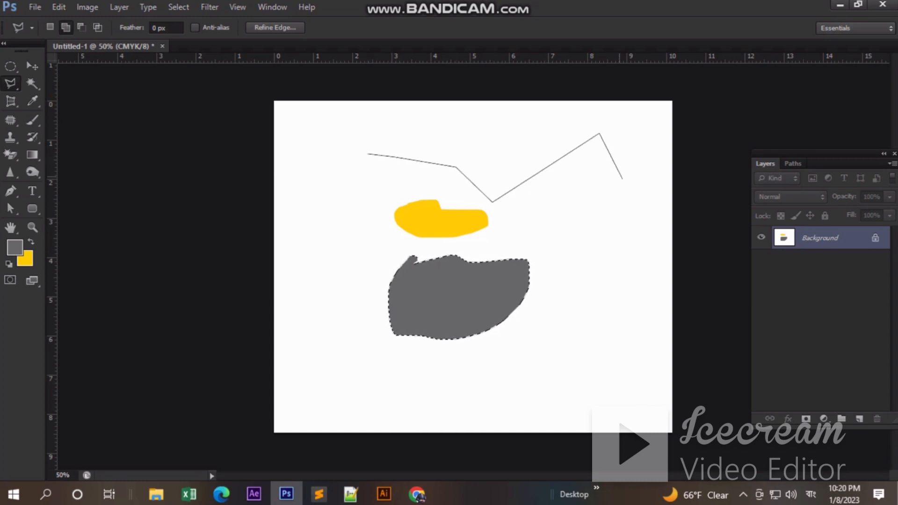
pyautogui.click(623, 180)
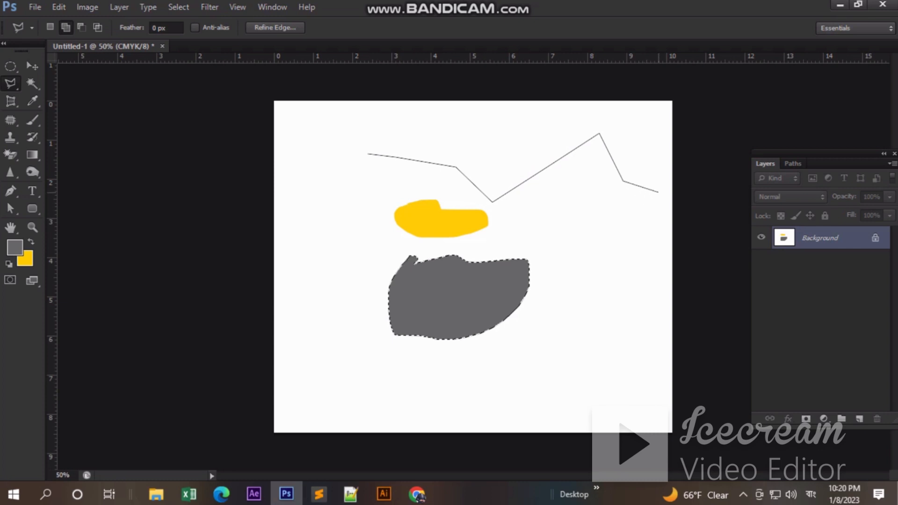
pyautogui.click(658, 191)
pyautogui.click(650, 247)
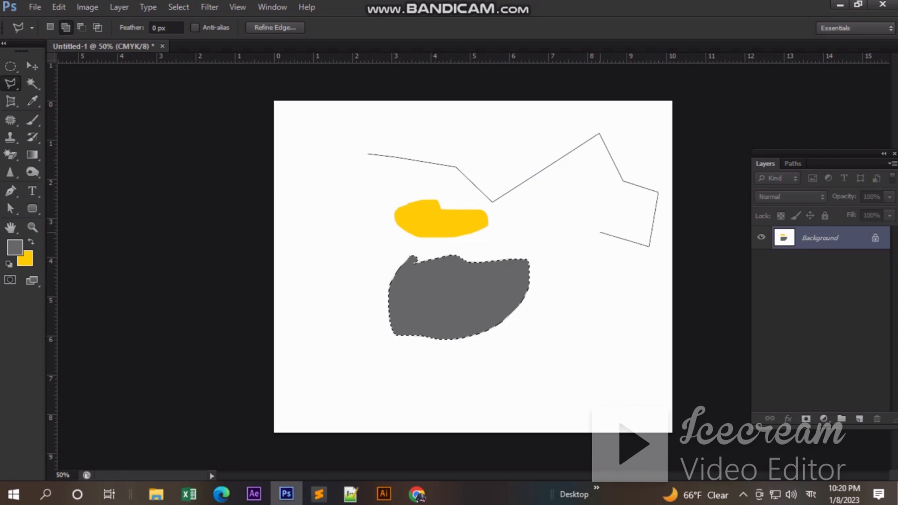
pyautogui.click(599, 232)
pyautogui.click(488, 228)
pyautogui.click(310, 261)
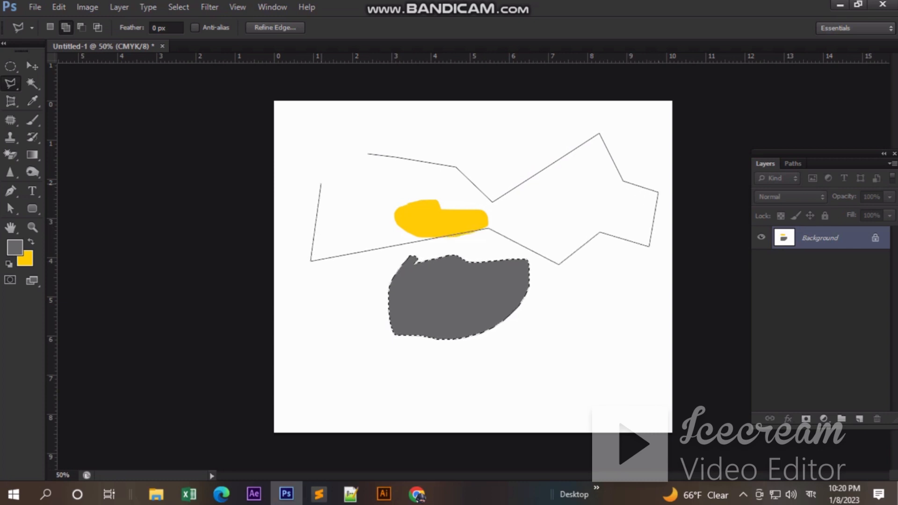
pyautogui.click(321, 183)
pyautogui.click(369, 154)
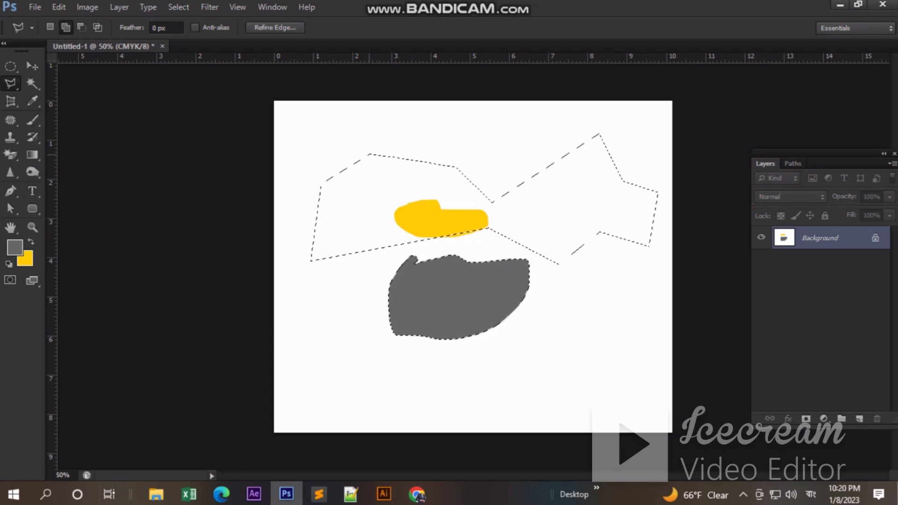
pyautogui.hotkey('alt', 'BackSpace')
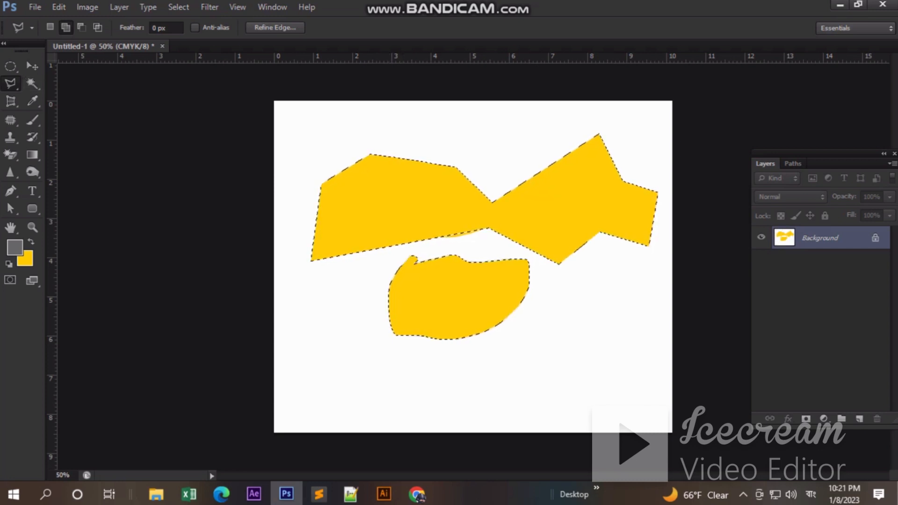
# Lasso a large freehand shape across both yellow areas as a new selection and fill it with the yellow background colour
pyautogui.rightClick(11, 83)
pyautogui.click(67, 81)
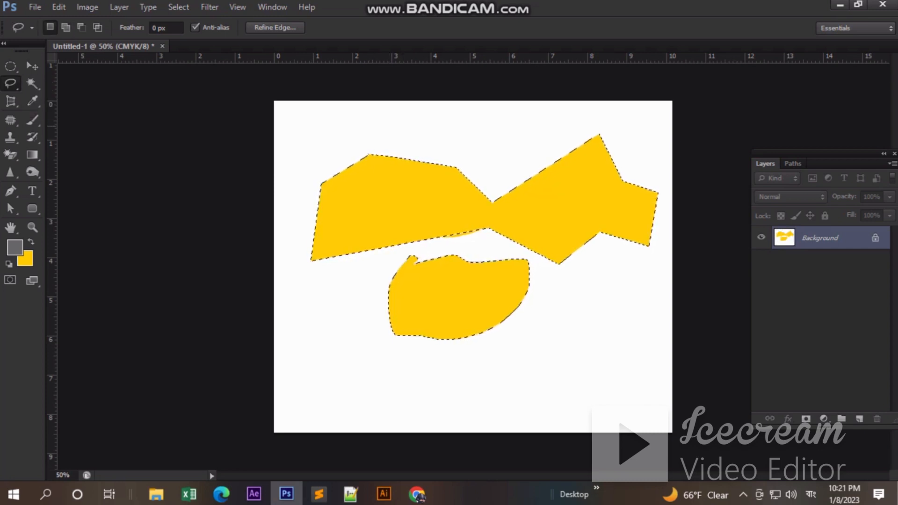
pyautogui.moveTo(319, 125)
pyautogui.mouseDown()
pyautogui.moveTo(383, 116)
pyautogui.moveTo(496, 136)
pyautogui.moveTo(421, 194)
pyautogui.moveTo(488, 302)
pyautogui.moveTo(397, 340)
pyautogui.moveTo(338, 123)
pyautogui.mouseUp()
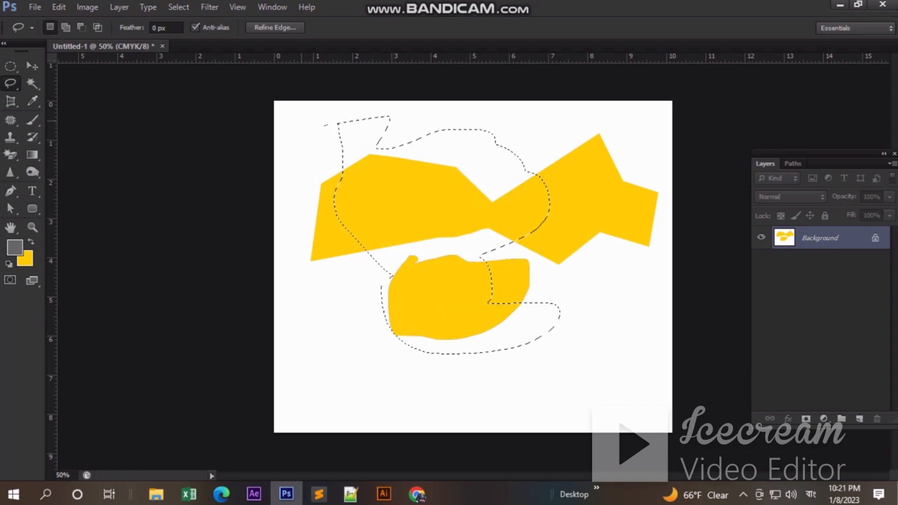
pyautogui.hotkey('ctrl', 'BackSpace')
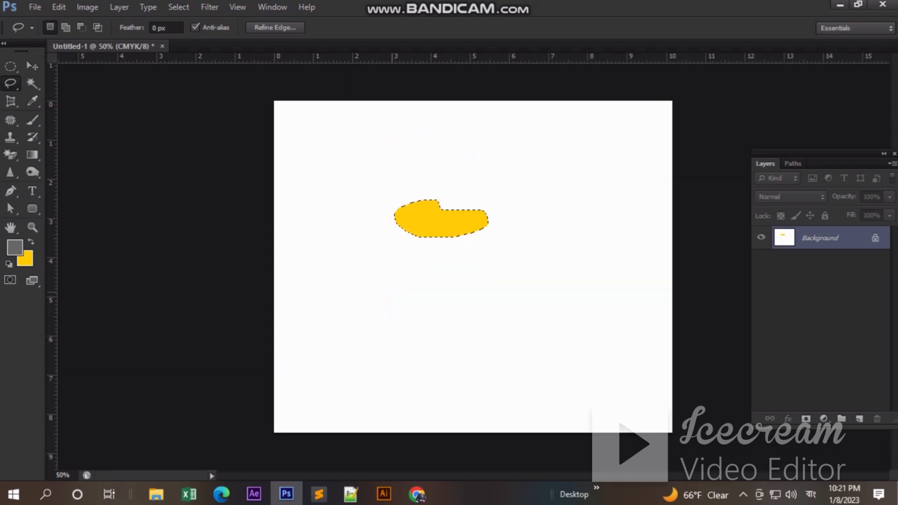
# Step back through the history until all filled shapes and selections are removed from the white canvas
pyautogui.hotkey('ctrl', 'z')
pyautogui.hotkey('ctrl', 'd')
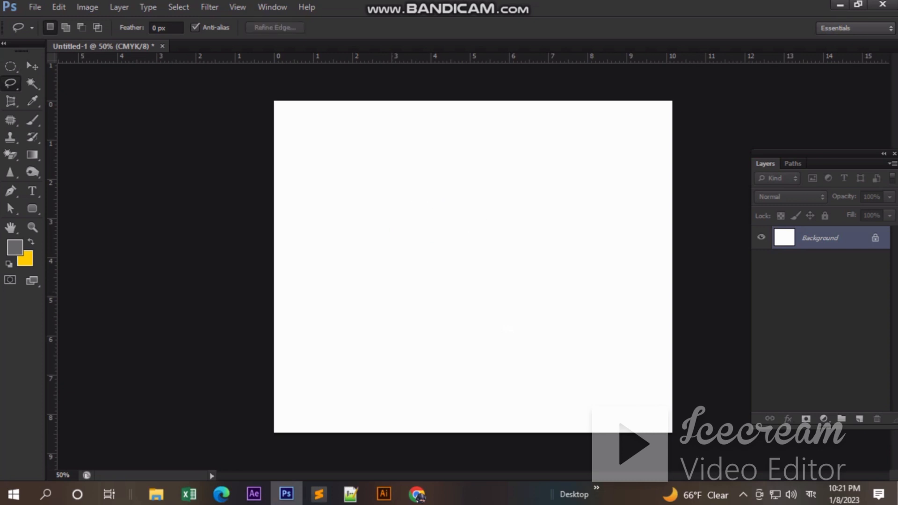
# Outline a closed zigzag band across the upper middle of the blank canvas with the Polygonal Lasso
pyautogui.click(10, 84)
pyautogui.click(82, 93)
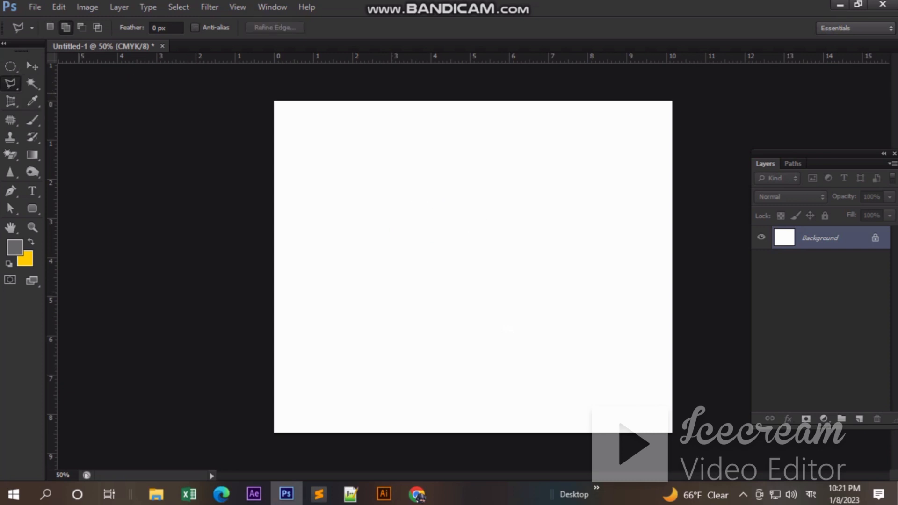
pyautogui.click(367, 198)
pyautogui.click(445, 177)
pyautogui.click(517, 187)
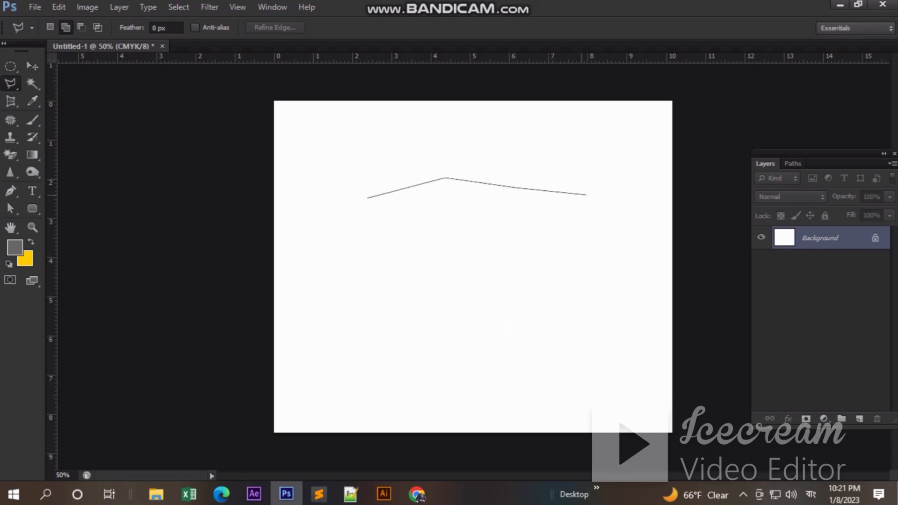
pyautogui.click(600, 172)
pyautogui.click(621, 206)
pyautogui.click(598, 250)
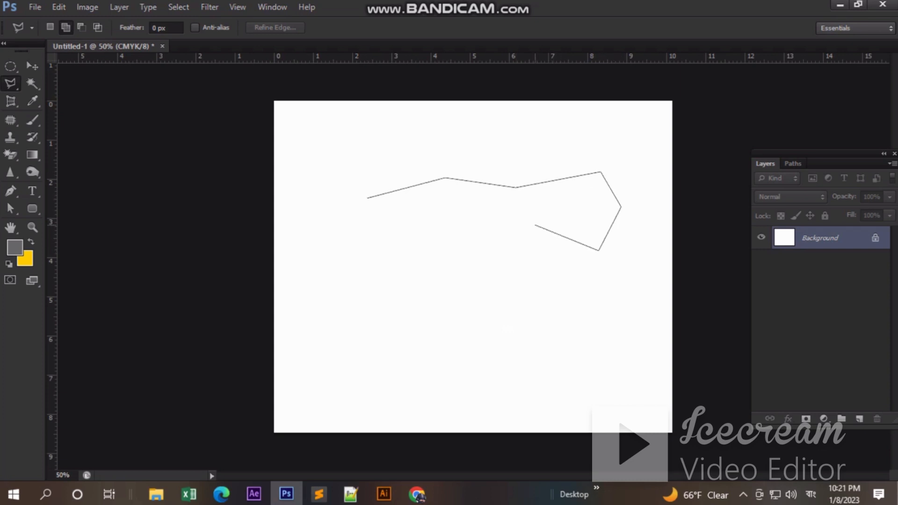
pyautogui.click(534, 225)
pyautogui.click(470, 260)
pyautogui.click(447, 211)
pyautogui.click(379, 235)
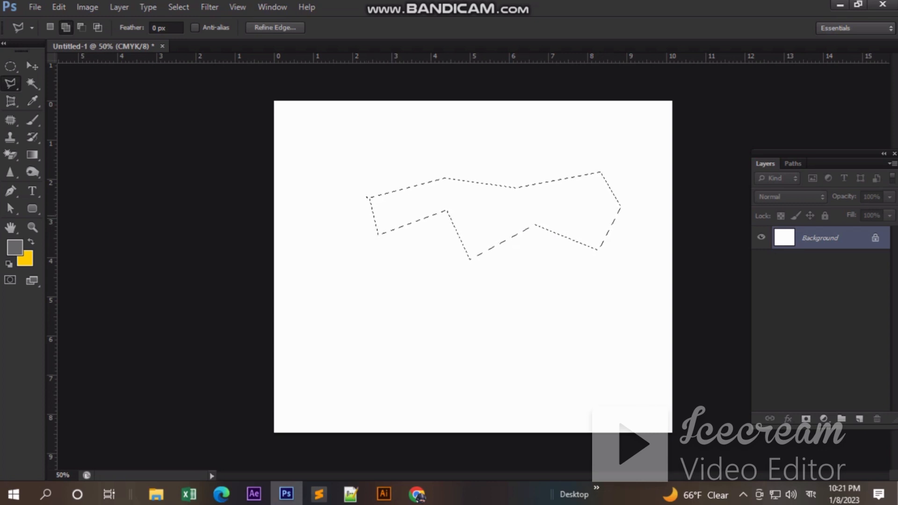
# Add a second closed polygonal lasso outline above the zigzag band, overlapping it, to enlarge the selection
pyautogui.click(329, 142)
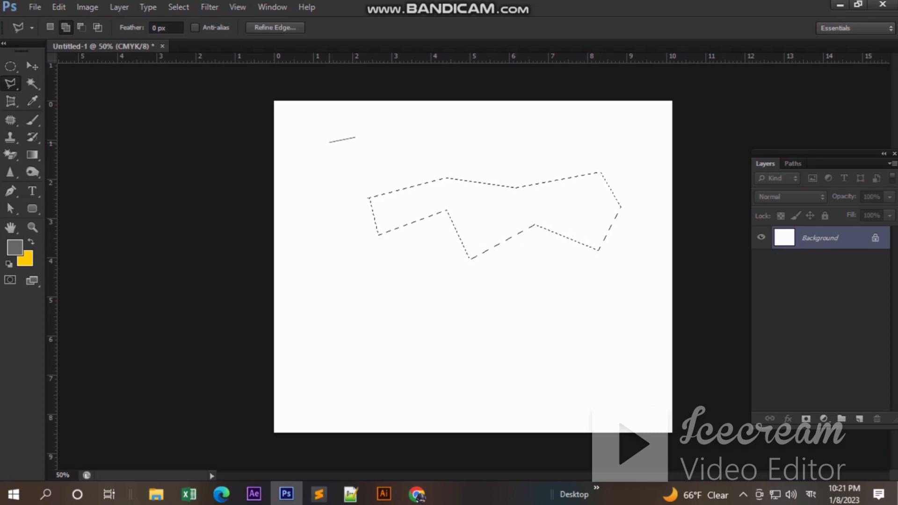
pyautogui.click(386, 131)
pyautogui.click(424, 145)
pyautogui.click(474, 117)
pyautogui.click(531, 130)
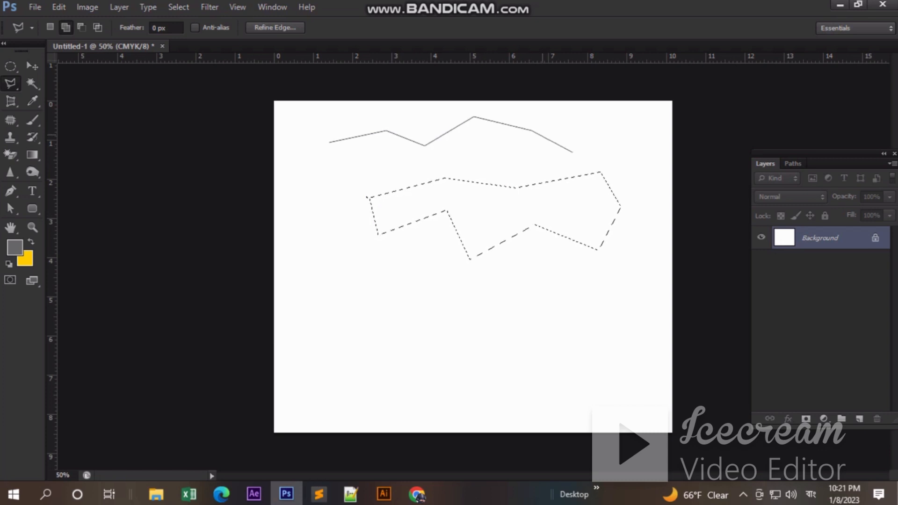
pyautogui.click(574, 155)
pyautogui.click(553, 195)
pyautogui.click(421, 237)
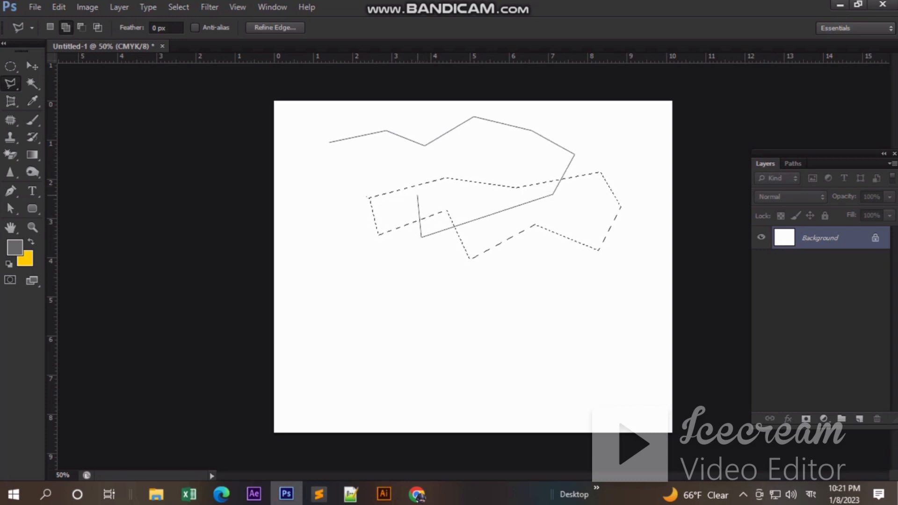
pyautogui.click(418, 196)
pyautogui.click(330, 205)
pyautogui.click(315, 162)
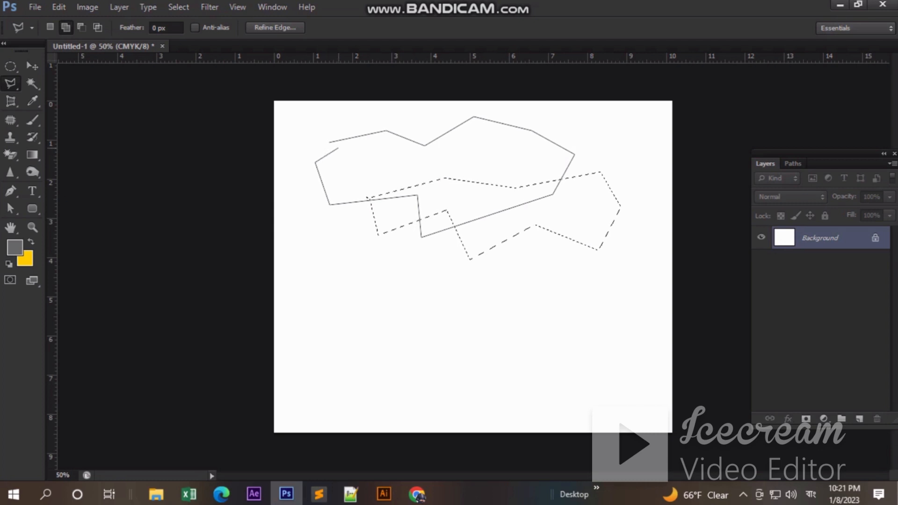
pyautogui.click(338, 149)
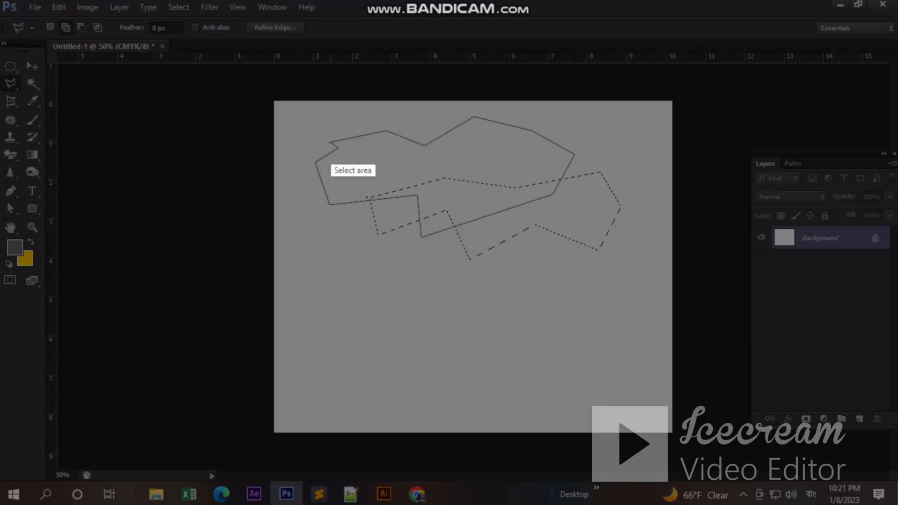
pyautogui.moveTo(330, 143); pyautogui.dragTo(391, 197)
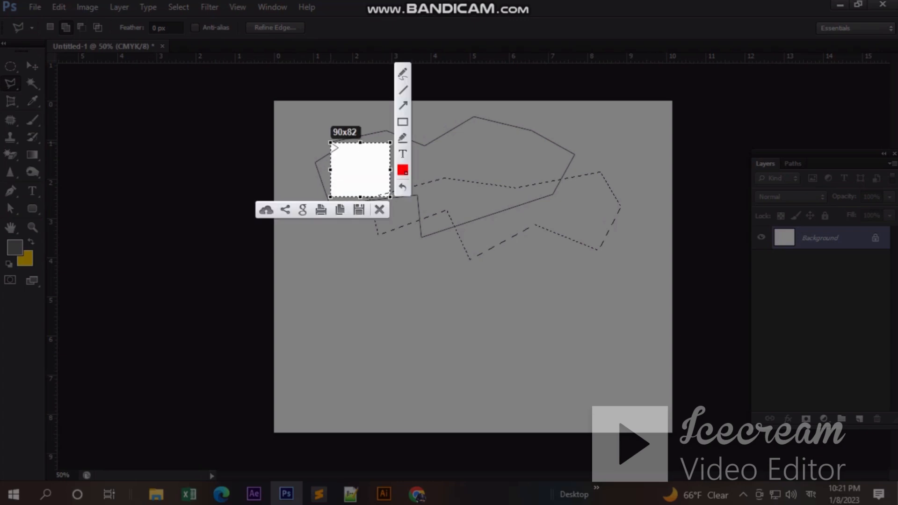
pyautogui.press('Escape')
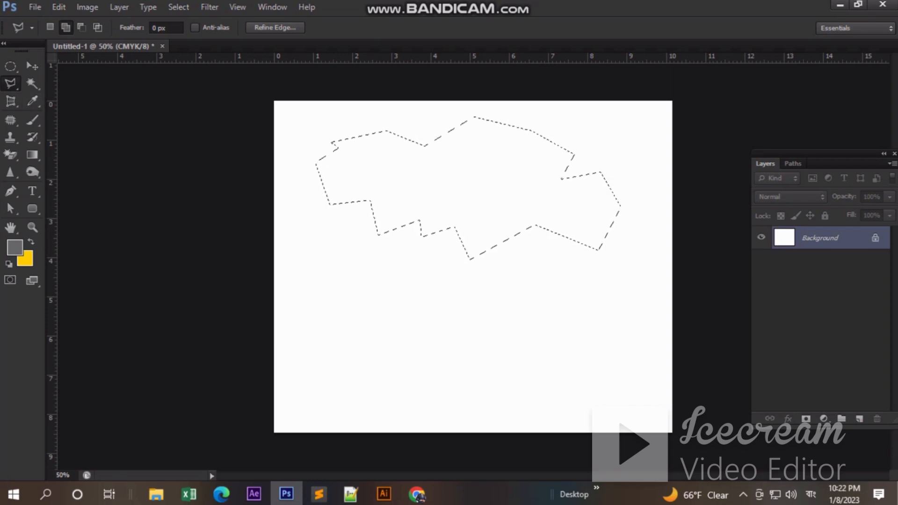
# Add a small elongated curved selection below the polygonal one with the Magnetic Lasso
pyautogui.rightClick(10, 84)
pyautogui.click(80, 107)
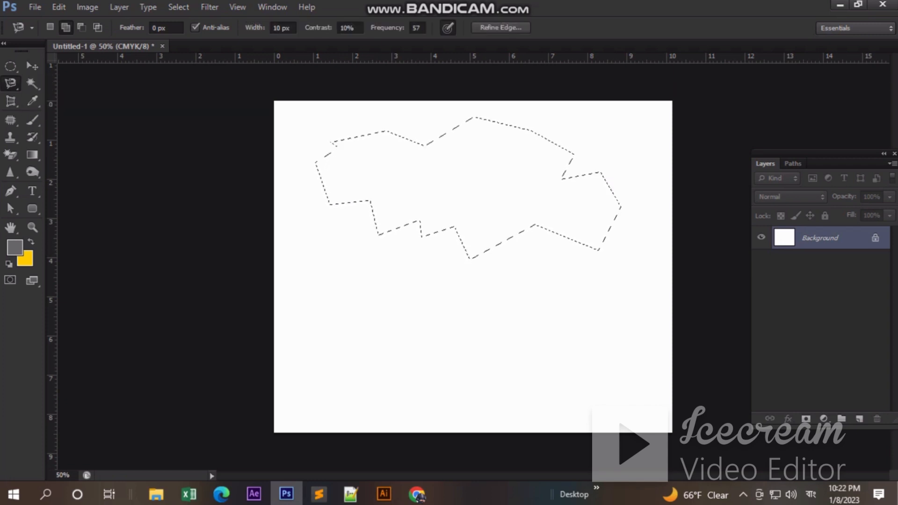
pyautogui.click(367, 274)
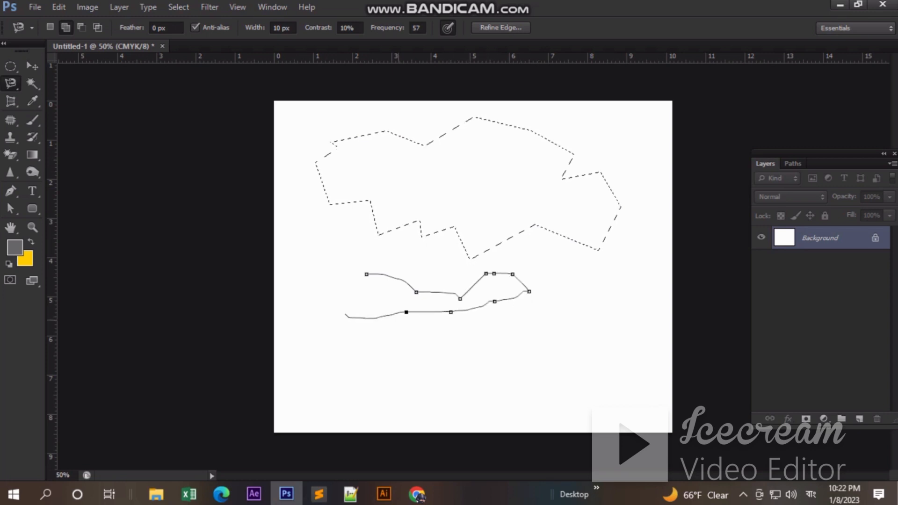
pyautogui.click(366, 274)
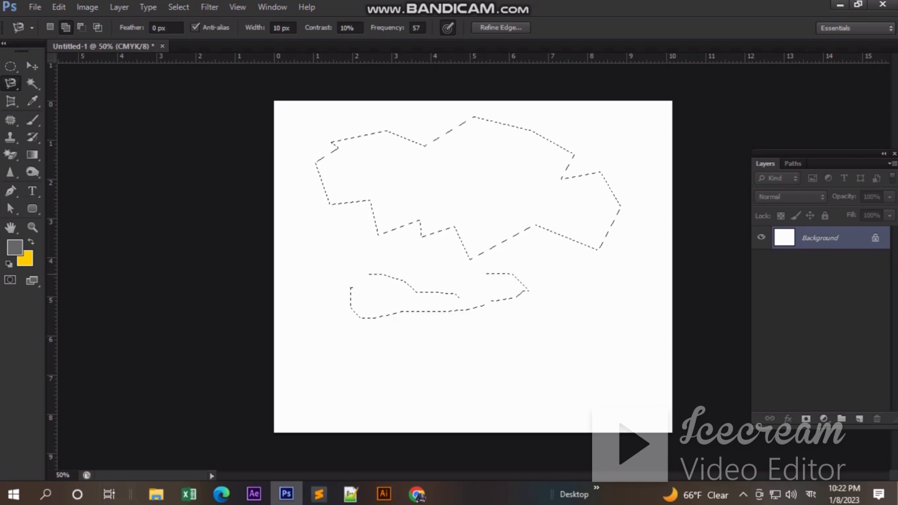
# Add a large Magnetic Lasso outline overlapping both existing selections, and fill the combined selection with the yellow background colour
pyautogui.rightClick(11, 83)
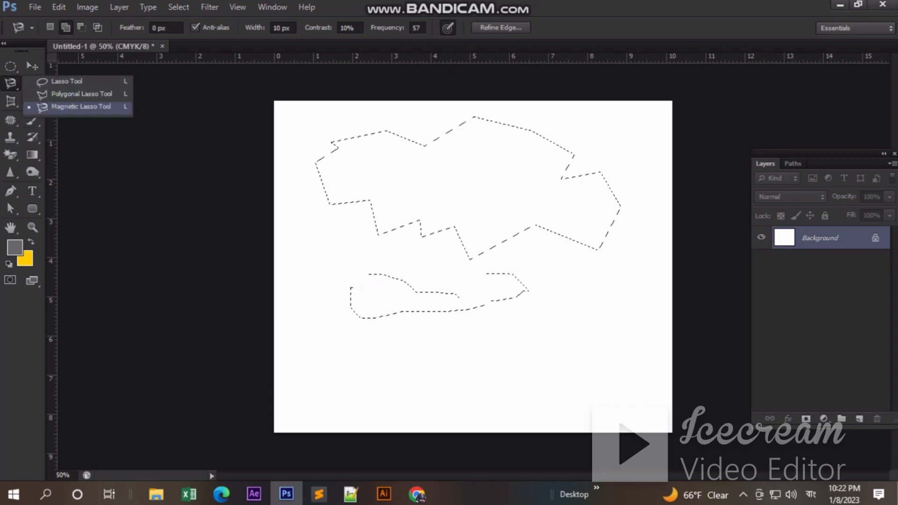
pyautogui.click(79, 106)
pyautogui.click(321, 247)
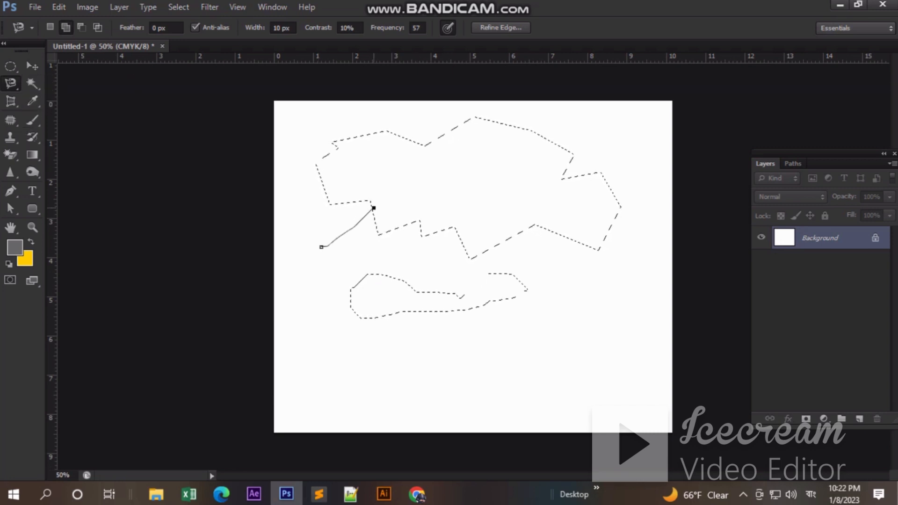
pyautogui.click(426, 214)
pyautogui.click(448, 245)
pyautogui.click(505, 195)
pyautogui.click(576, 231)
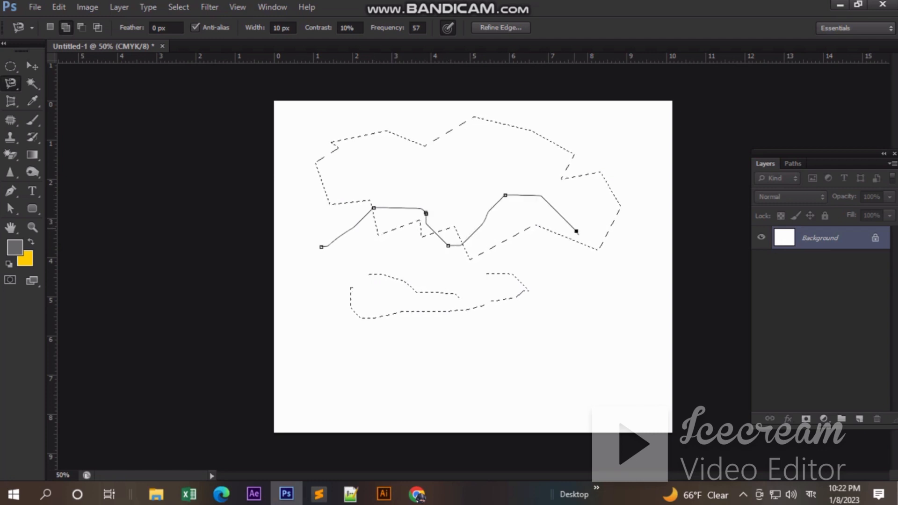
pyautogui.click(613, 281)
pyautogui.click(570, 322)
pyautogui.click(427, 328)
pyautogui.click(411, 254)
pyautogui.click(325, 256)
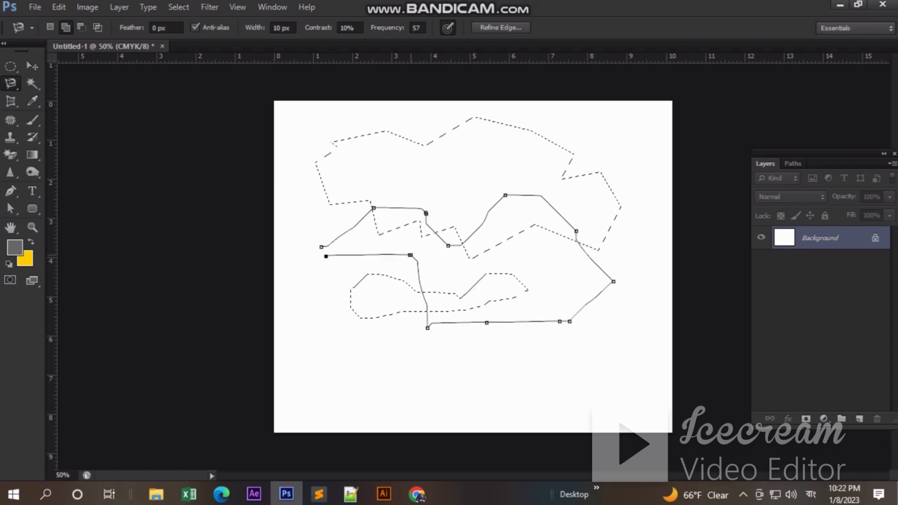
pyautogui.click(322, 247)
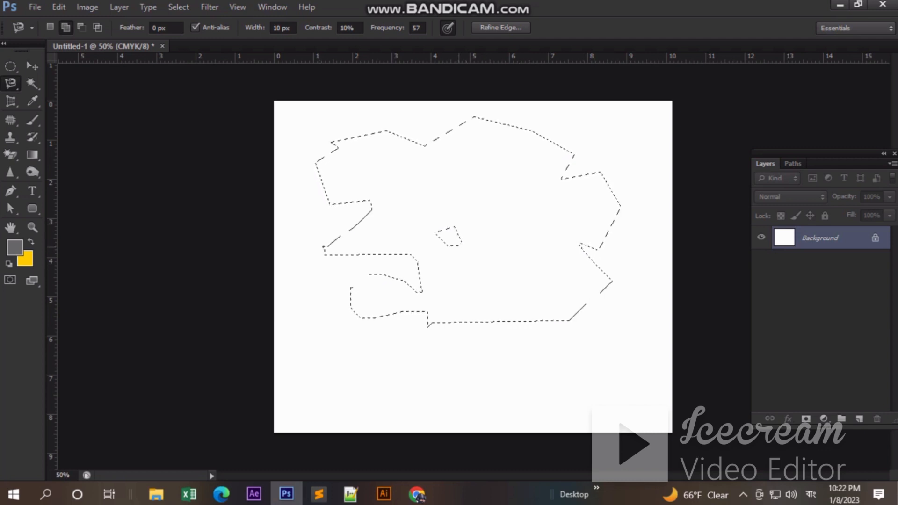
pyautogui.hotkey('ctrl', 'BackSpace')
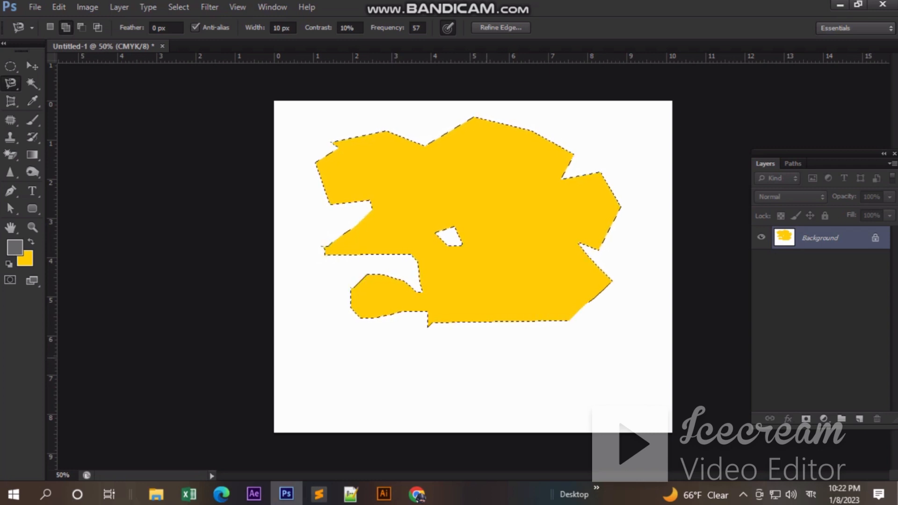
# Undo the yellow fill and the lasso selections to return to a blank white canvas
pyautogui.hotkey('ctrl', 'alt', 'z')
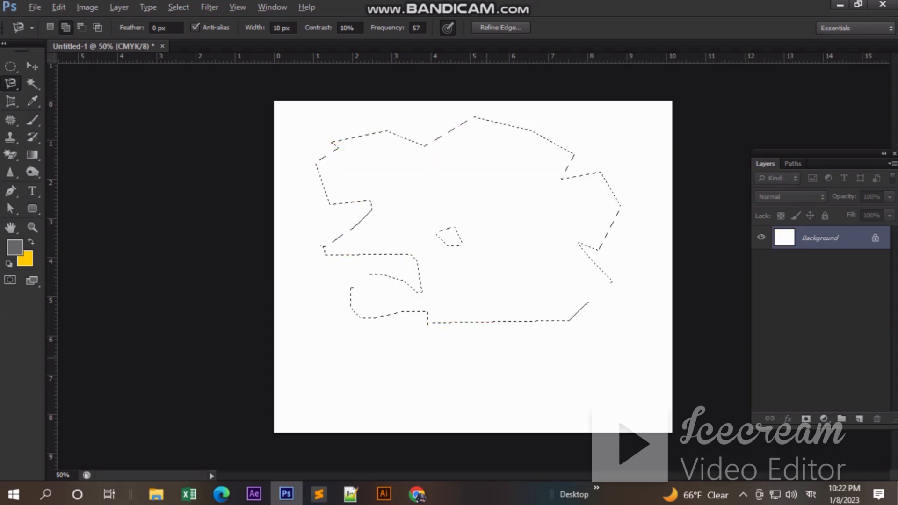
pyautogui.hotkey('ctrl', 'alt', 'z')
pyautogui.hotkey('ctrl', 'alt', 'z')
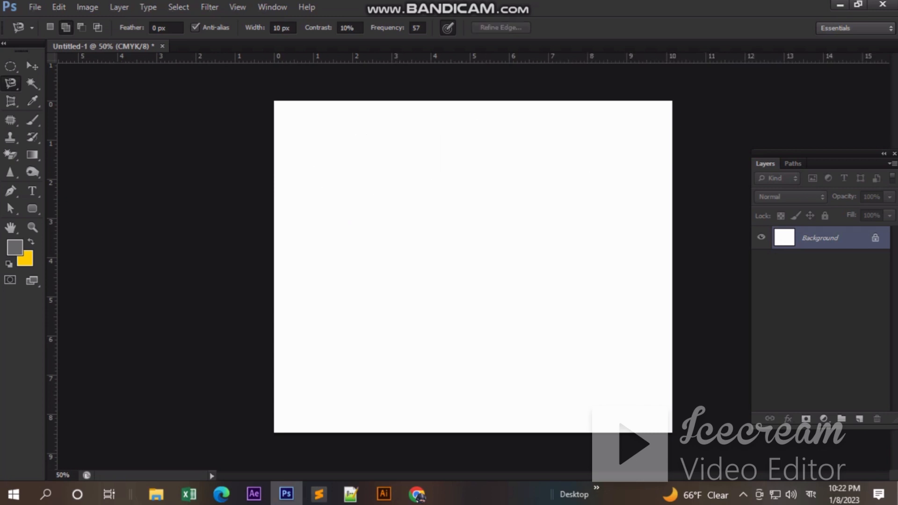
pyautogui.rightClick(10, 83)
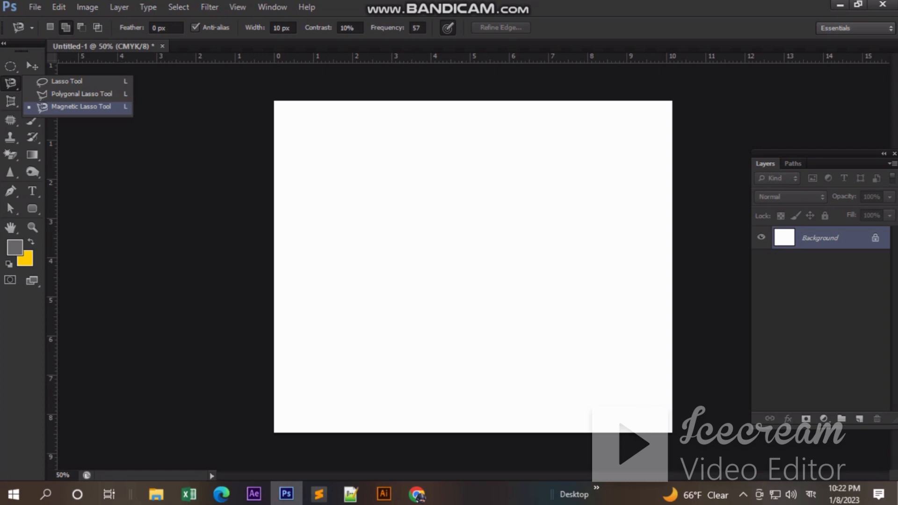
pyautogui.click(32, 67)
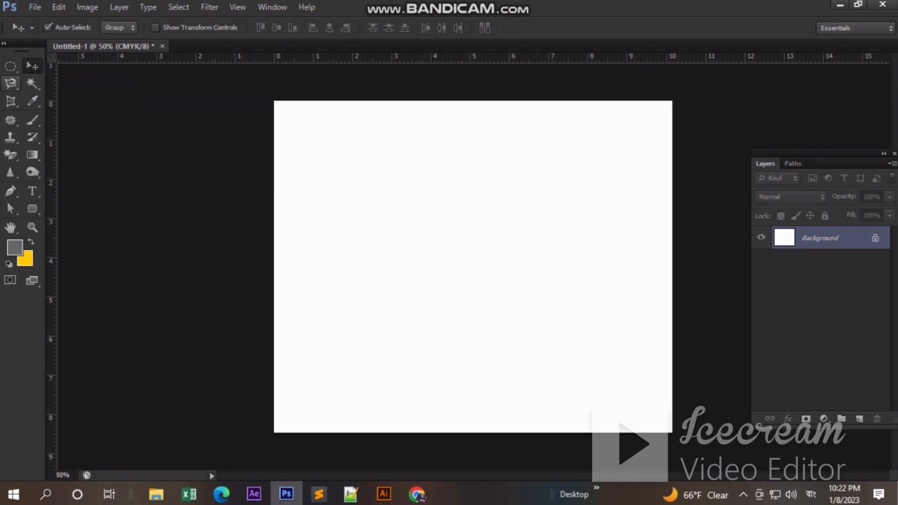
pyautogui.click(10, 83)
pyautogui.click(32, 66)
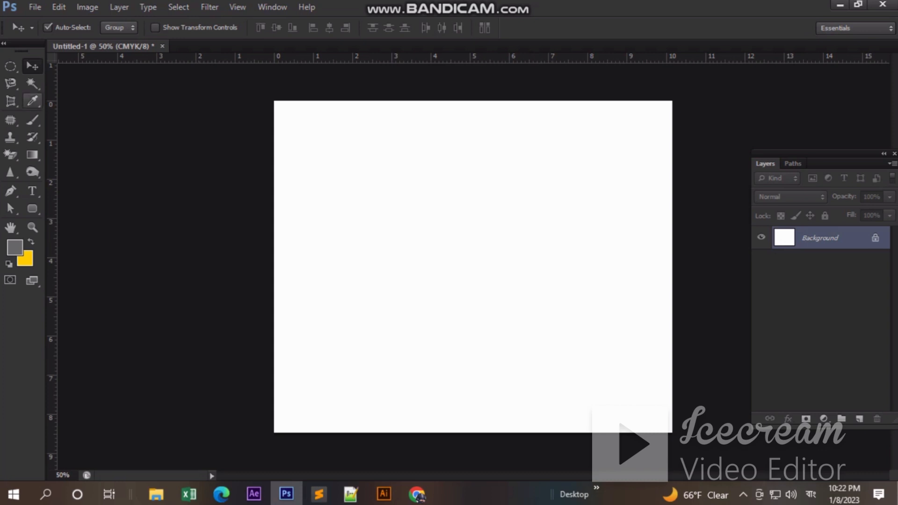
# Make a circular selection in the upper left part of the canvas with the Elliptical Marquee, fill it with the yellow background colour, and deselect
pyautogui.click(10, 66)
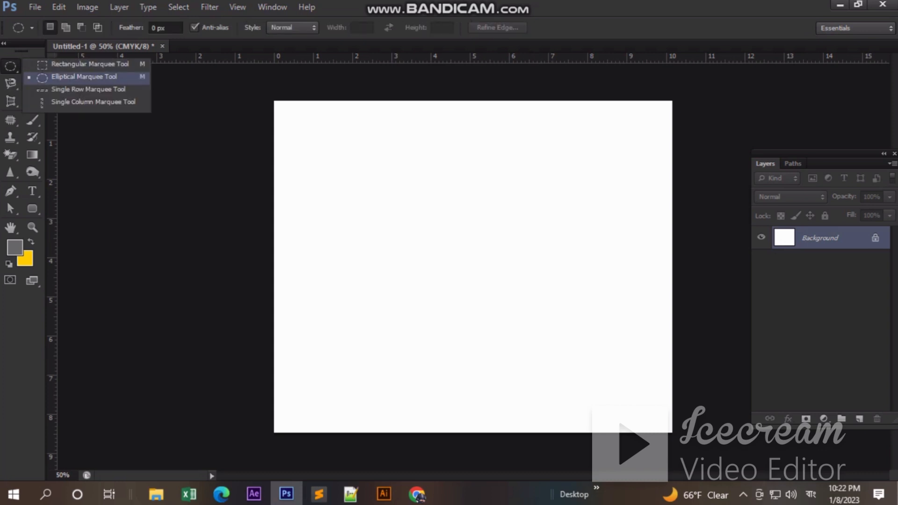
pyautogui.press('Escape')
pyautogui.moveTo(362, 169); pyautogui.dragTo(476, 281)
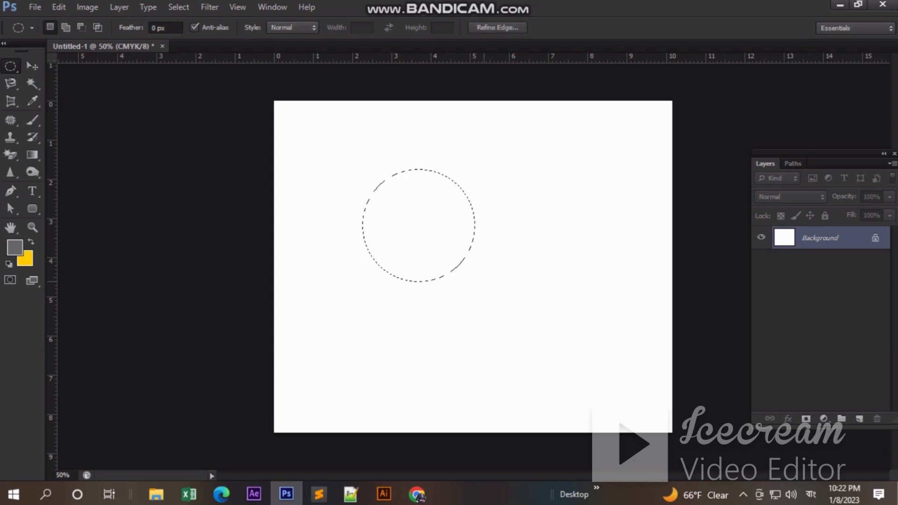
pyautogui.hotkey('ctrl', 'BackSpace')
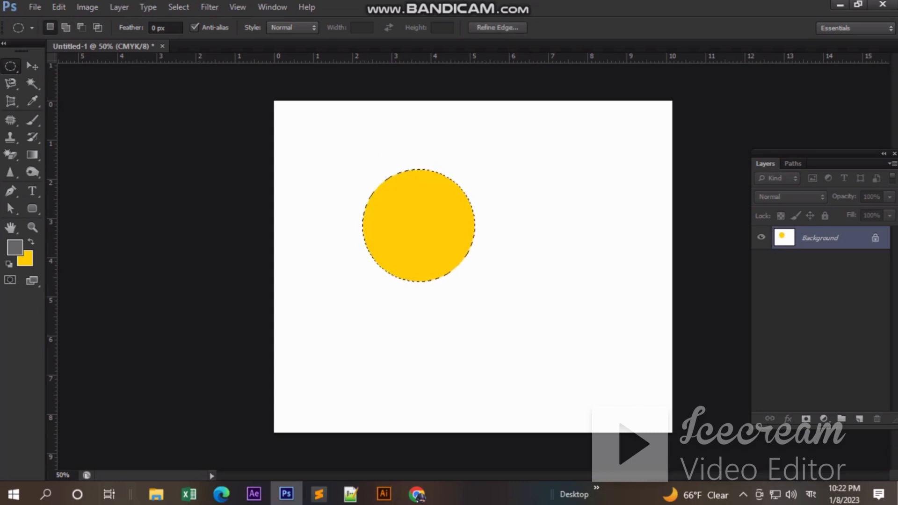
pyautogui.hotkey('ctrl', 'd')
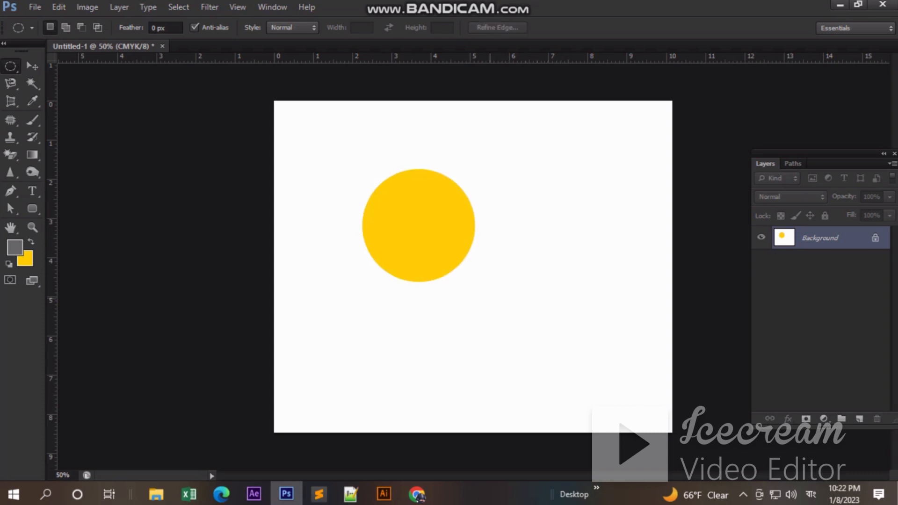
# Try to move the yellow circle on the locked Background layer with the Move tool
pyautogui.press('v')
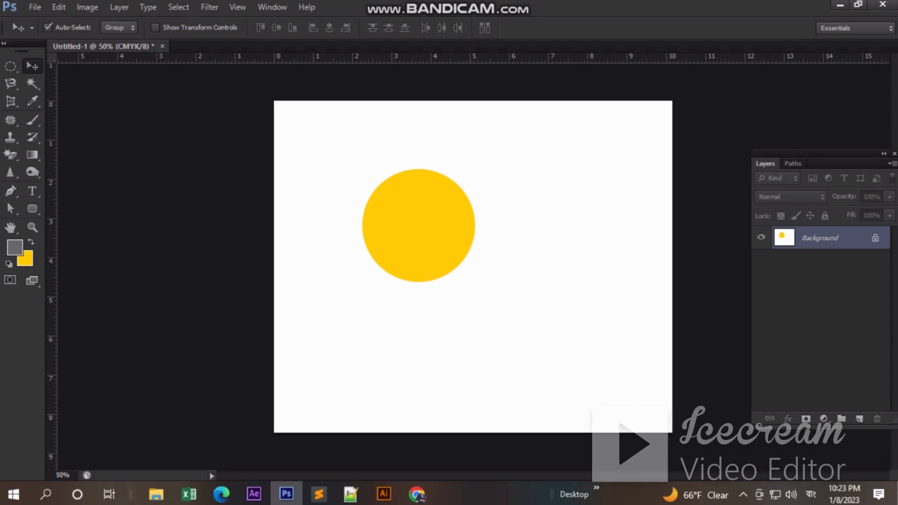
pyautogui.moveTo(423, 230); pyautogui.dragTo(480, 240)
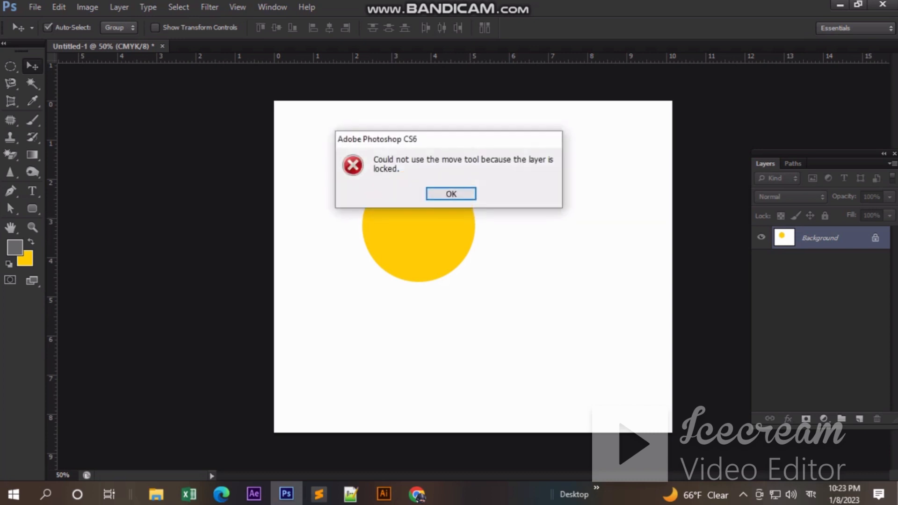
pyautogui.click(448, 194)
pyautogui.moveTo(445, 203); pyautogui.dragTo(394, 156)
pyautogui.click(441, 194)
pyautogui.moveTo(423, 219); pyautogui.dragTo(445, 206)
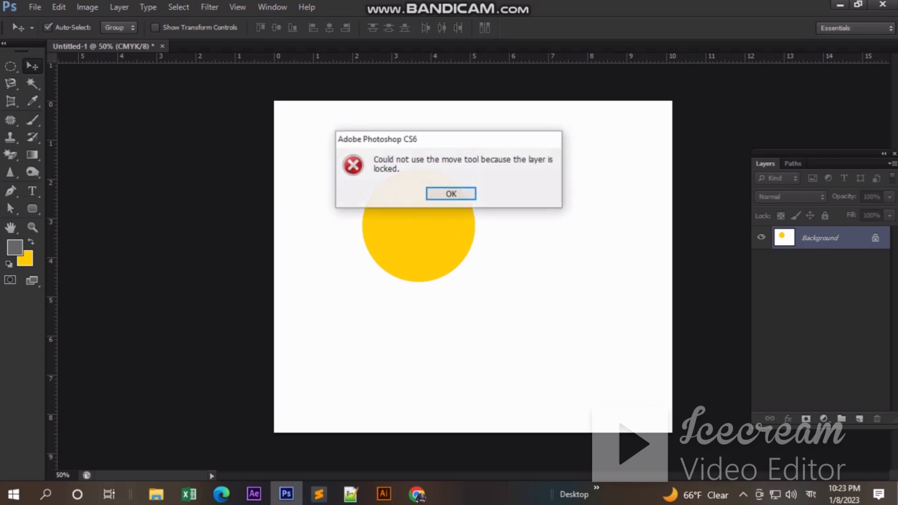
pyautogui.click(451, 194)
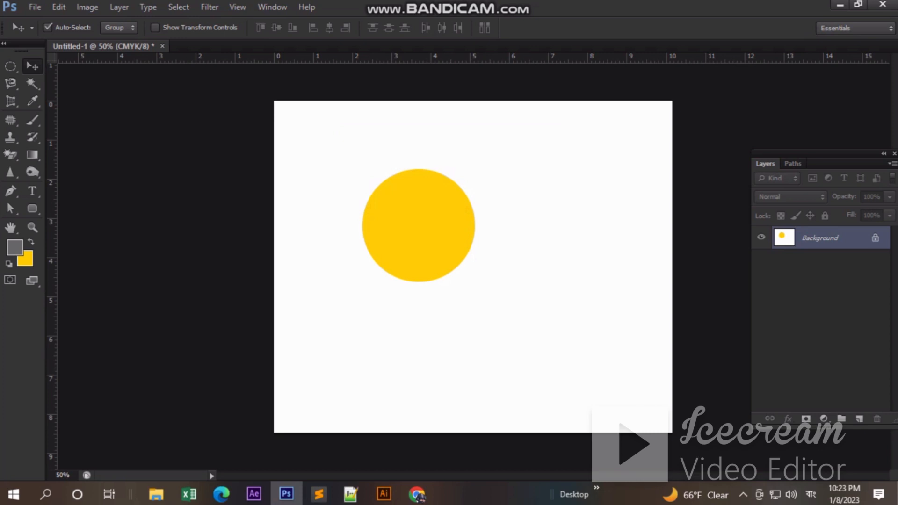
pyautogui.moveTo(461, 228); pyautogui.dragTo(462, 237)
pyautogui.click(451, 193)
# Add a new empty layer above the Background and make it the active layer
pyautogui.click(859, 418)
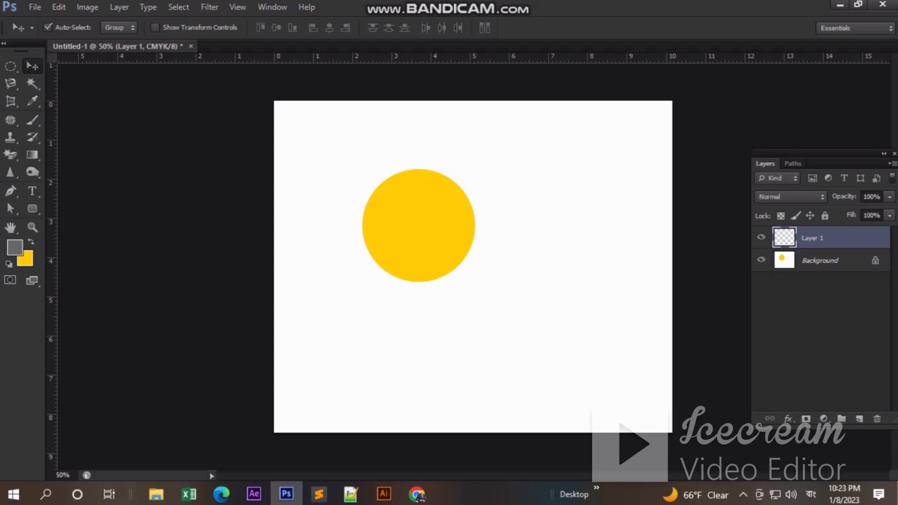
pyautogui.click(821, 260)
pyautogui.click(821, 238)
pyautogui.click(821, 261)
pyautogui.click(820, 328)
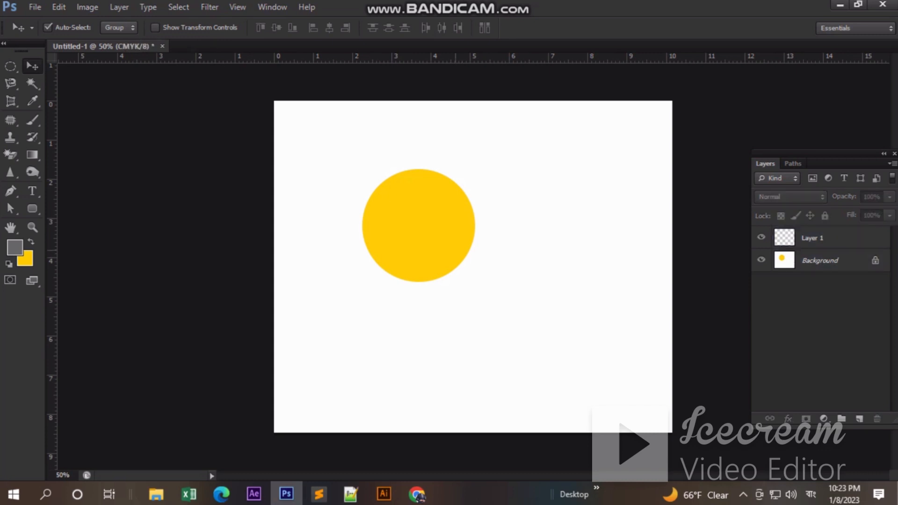
pyautogui.click(819, 238)
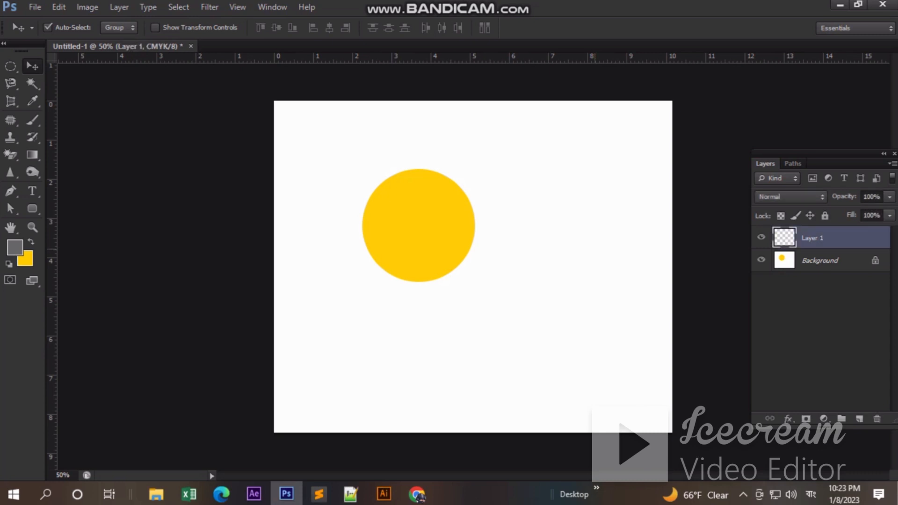
# Make a tall elliptical selection beside the circle on Layer 1, fill it with the yellow background colour, and deselect
pyautogui.click(11, 66)
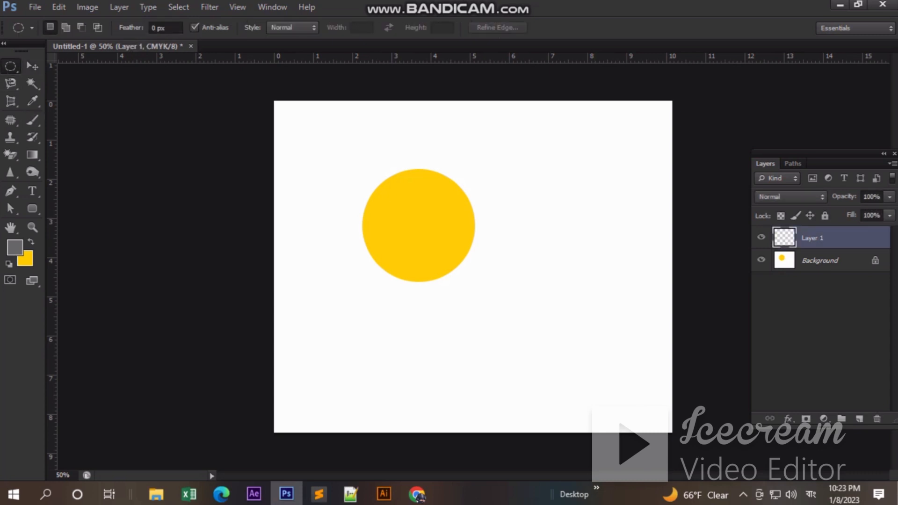
pyautogui.moveTo(521, 183); pyautogui.dragTo(586, 283)
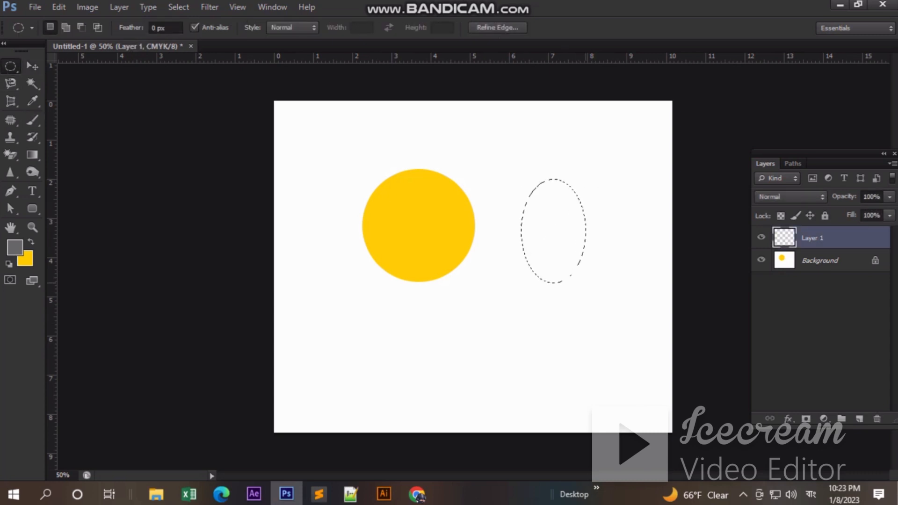
pyautogui.hotkey('alt', 'BackSpace')
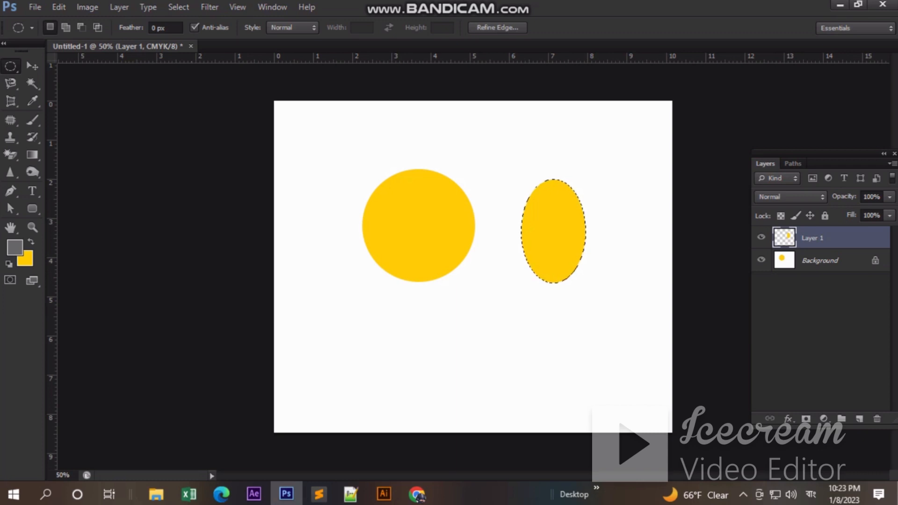
pyautogui.click(823, 260)
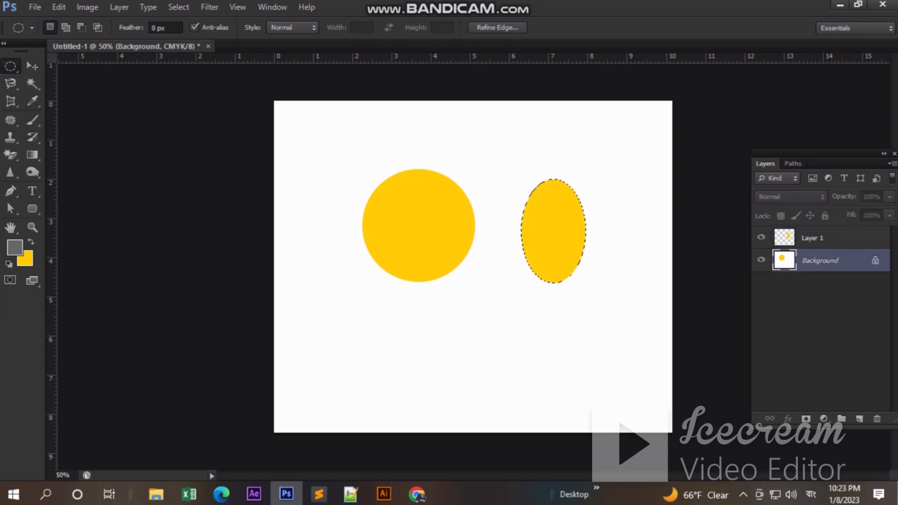
pyautogui.click(823, 237)
pyautogui.hotkey('ctrl', 'd')
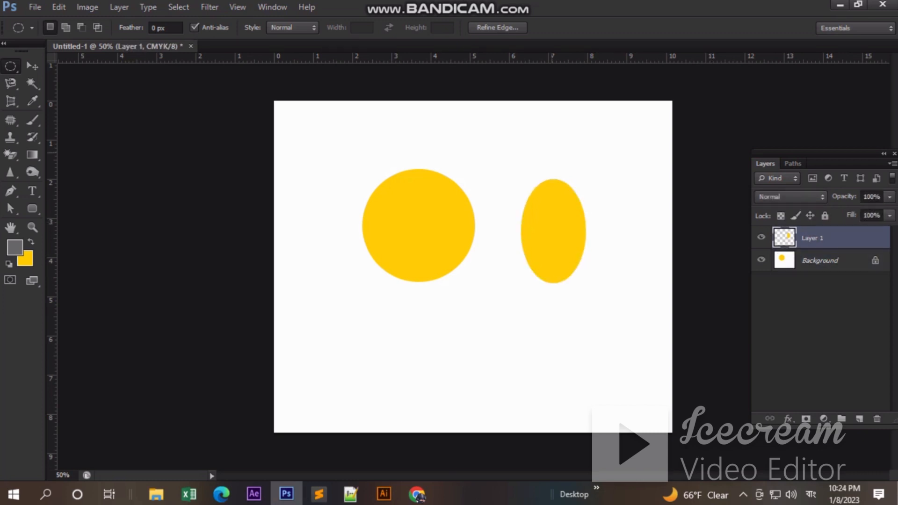
# Move the yellow ellipse on Layer 1 slightly down and to the right
pyautogui.press('v')
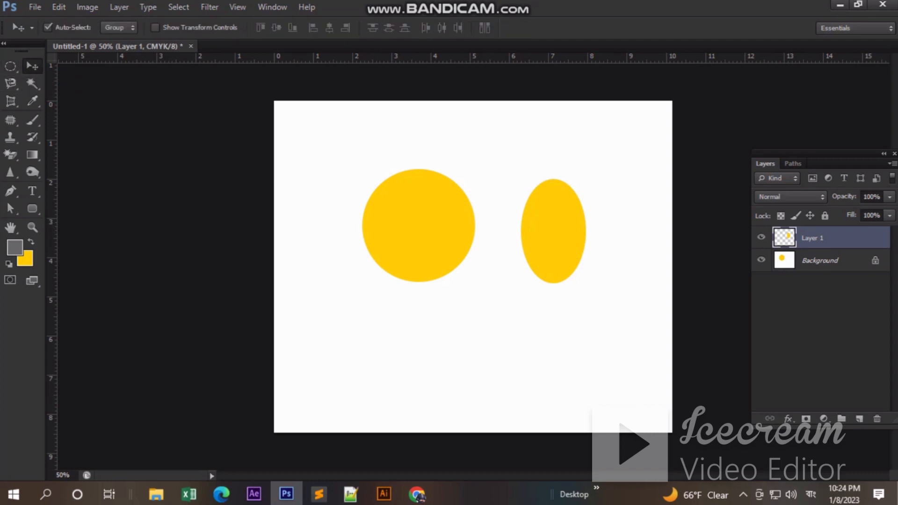
pyautogui.moveTo(559, 196); pyautogui.dragTo(557, 221)
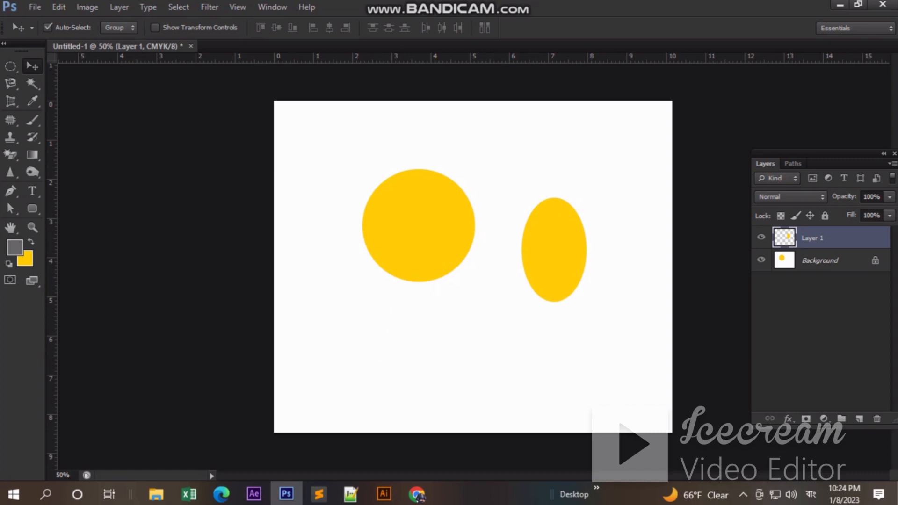
pyautogui.moveTo(540, 226)
pyautogui.mouseDown()
pyautogui.moveTo(341, 228)
pyautogui.moveTo(444, 203)
pyautogui.moveTo(551, 137)
pyautogui.moveTo(508, 288)
pyautogui.moveTo(404, 191)
pyautogui.moveTo(420, 195)
pyautogui.moveTo(376, 205)
pyautogui.moveTo(304, 184)
pyautogui.moveTo(304, 139)
pyautogui.moveTo(612, 140)
pyautogui.moveTo(631, 129)
pyautogui.moveTo(632, 225)
pyautogui.moveTo(615, 329)
pyautogui.moveTo(357, 349)
pyautogui.moveTo(315, 237)
pyautogui.moveTo(452, 139)
pyautogui.moveTo(552, 214)
pyautogui.mouseUp()
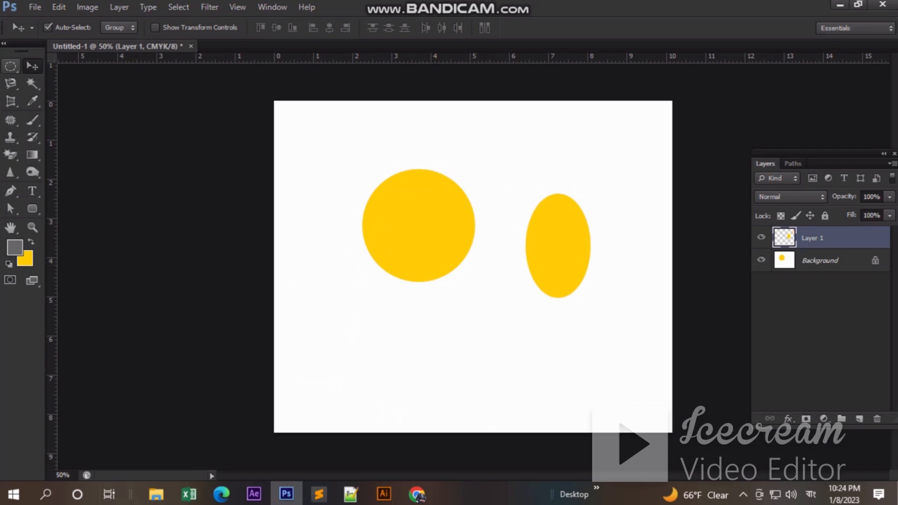
# Fill a large rectangular marquee overlapping the circle with the grey foreground colour on Layer 1, and move it down and right over the circle
pyautogui.click(10, 66)
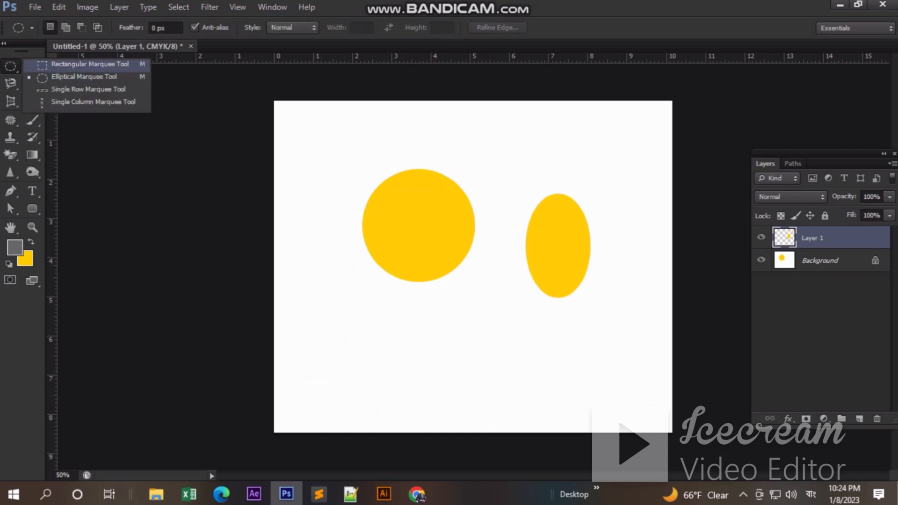
pyautogui.click(89, 63)
pyautogui.moveTo(301, 138); pyautogui.dragTo(444, 296)
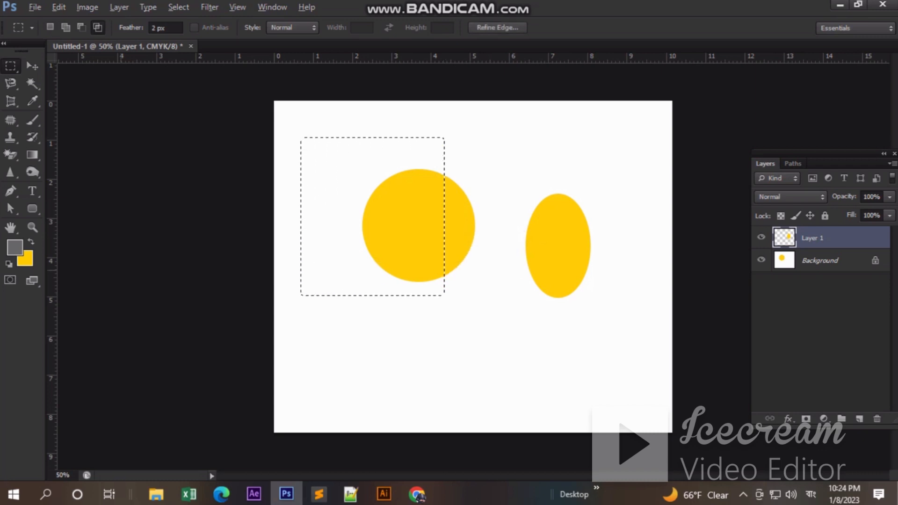
pyautogui.hotkey('alt', 'BackSpace')
pyautogui.press('v')
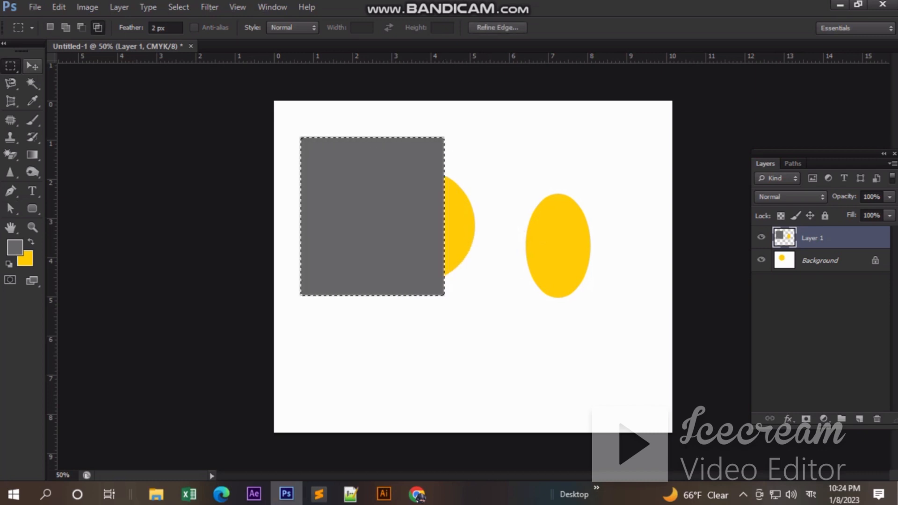
pyautogui.moveTo(353, 187); pyautogui.dragTo(469, 207)
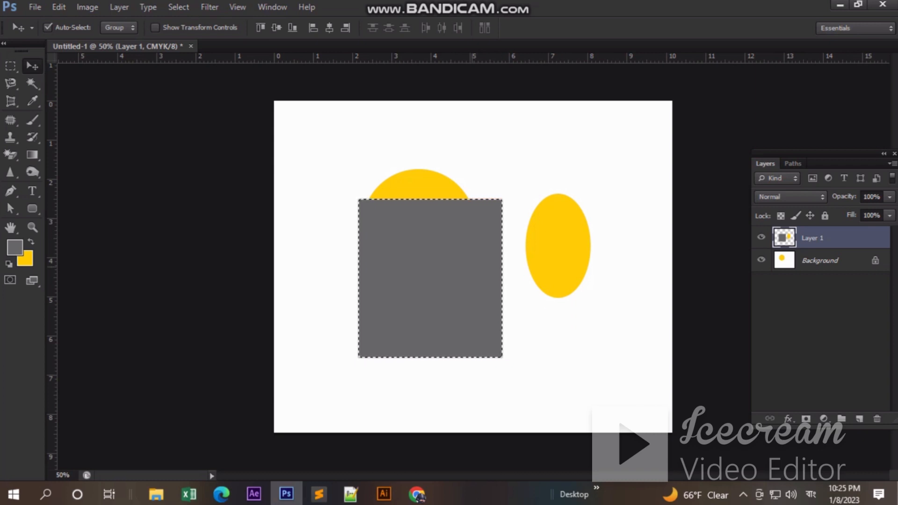
# Intersect the grey rectangle's selection with a marquee that leaves out its lower strip, and clear the selection
pyautogui.press('m')
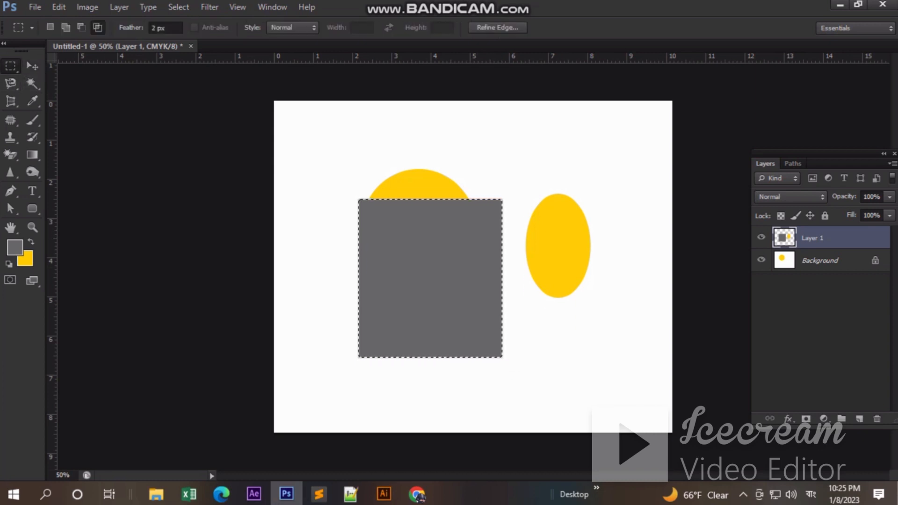
pyautogui.moveTo(420, 218); pyautogui.dragTo(592, 318)
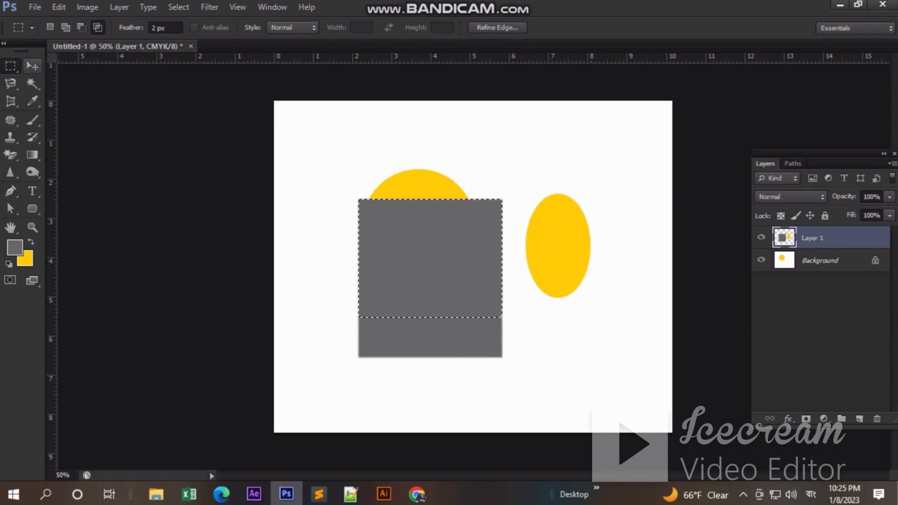
pyautogui.press('v')
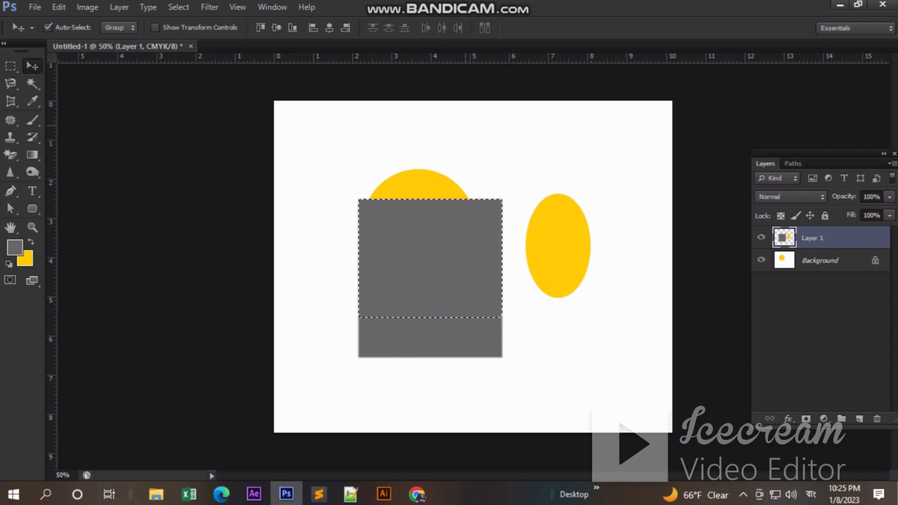
pyautogui.click(507, 129)
# Marquee the upper part of the grey rectangle and most of the yellow ellipse, and try to move the selection without an active layer
pyautogui.click(11, 66)
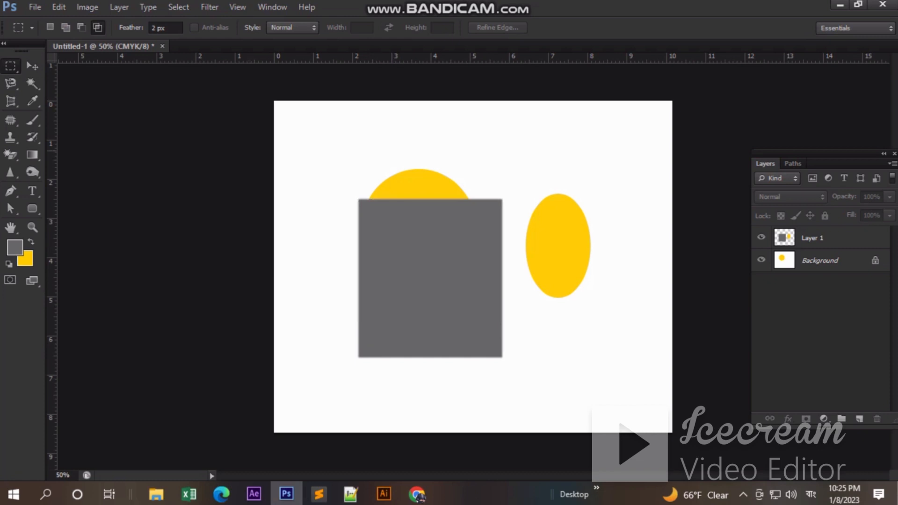
pyautogui.moveTo(358, 169); pyautogui.dragTo(582, 314)
pyautogui.click(32, 66)
pyautogui.click(435, 243)
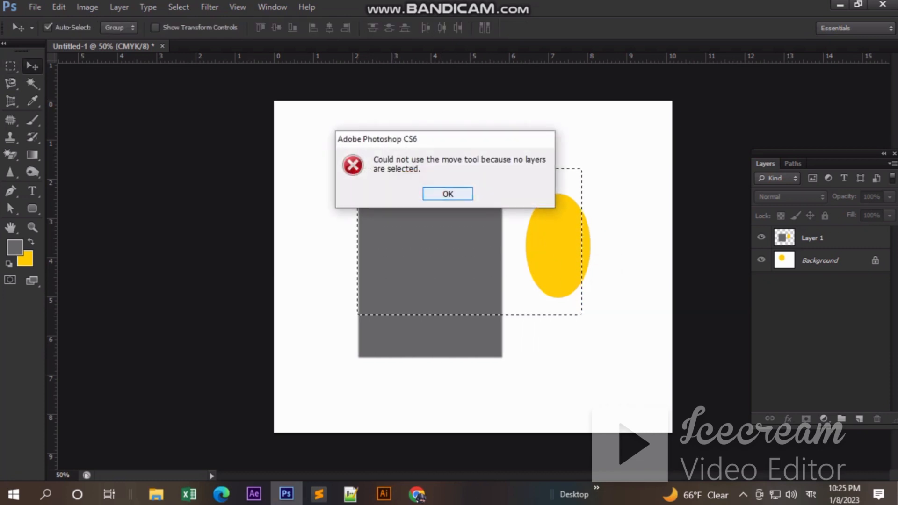
pyautogui.click(448, 194)
pyautogui.click(435, 243)
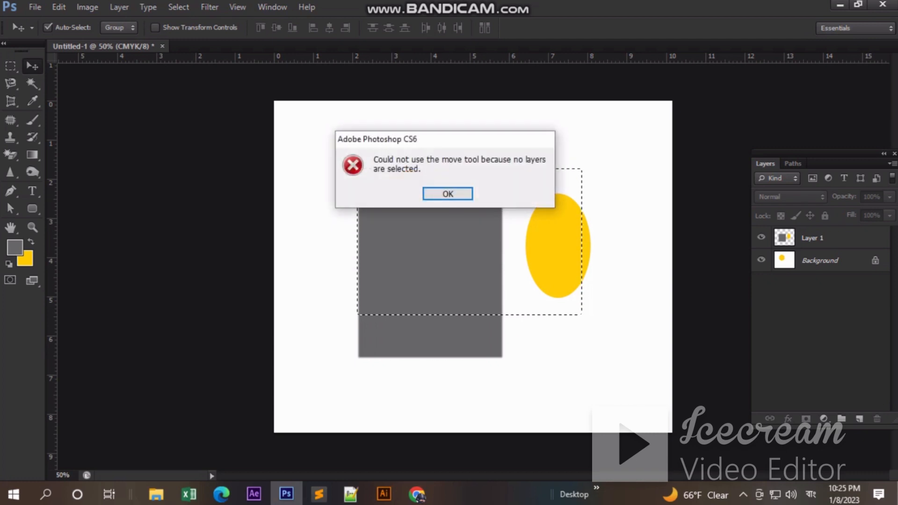
pyautogui.click(448, 194)
# Move the selected parts of the grey rectangle and yellow ellipse around on Layer 1, and undo the moves
pyautogui.click(812, 238)
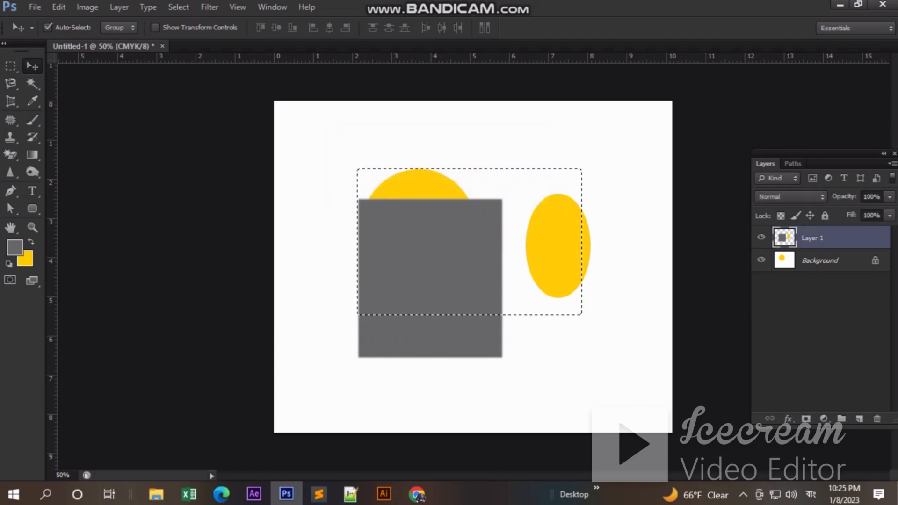
pyautogui.moveTo(490, 218); pyautogui.dragTo(457, 183)
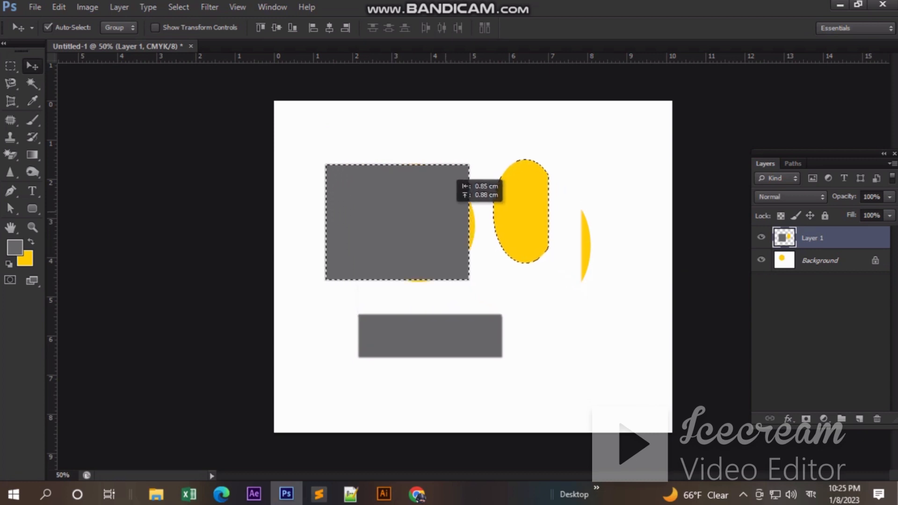
pyautogui.moveTo(460, 214); pyautogui.dragTo(499, 150)
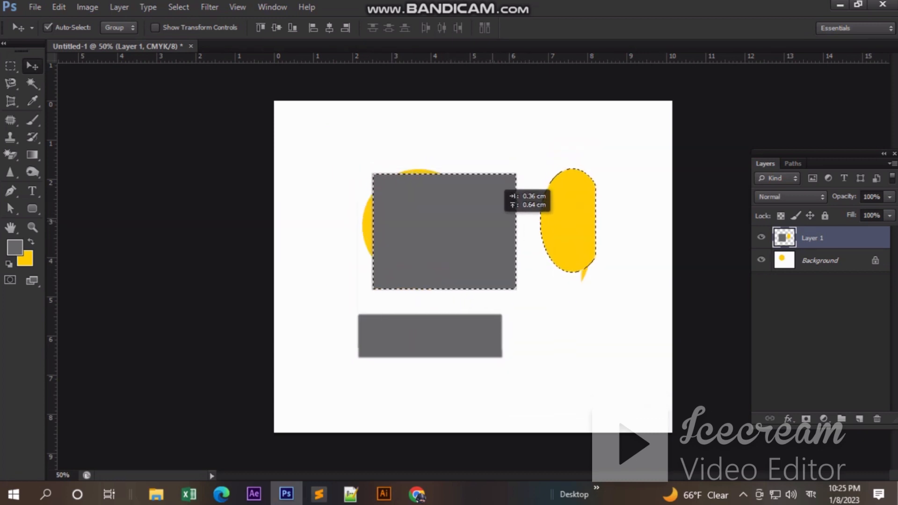
pyautogui.moveTo(499, 187); pyautogui.dragTo(478, 196)
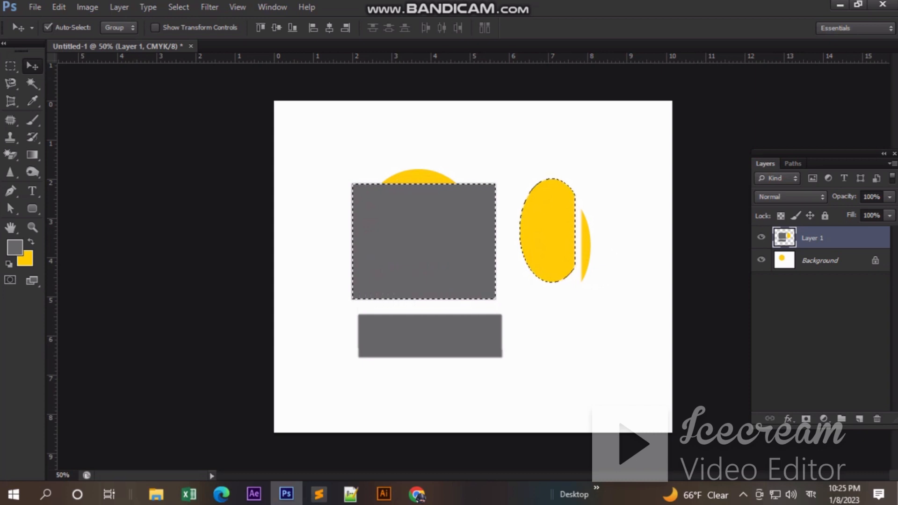
pyautogui.click(821, 261)
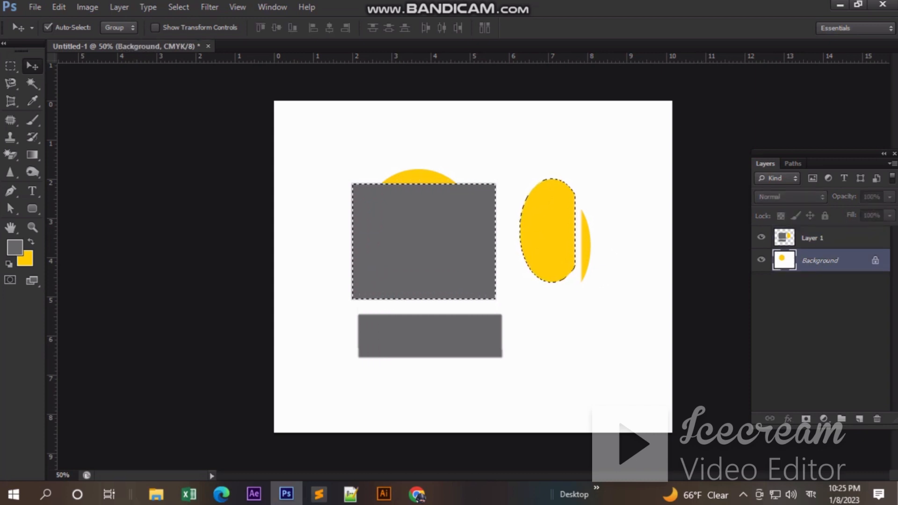
pyautogui.hotkey('ctrl', 'z')
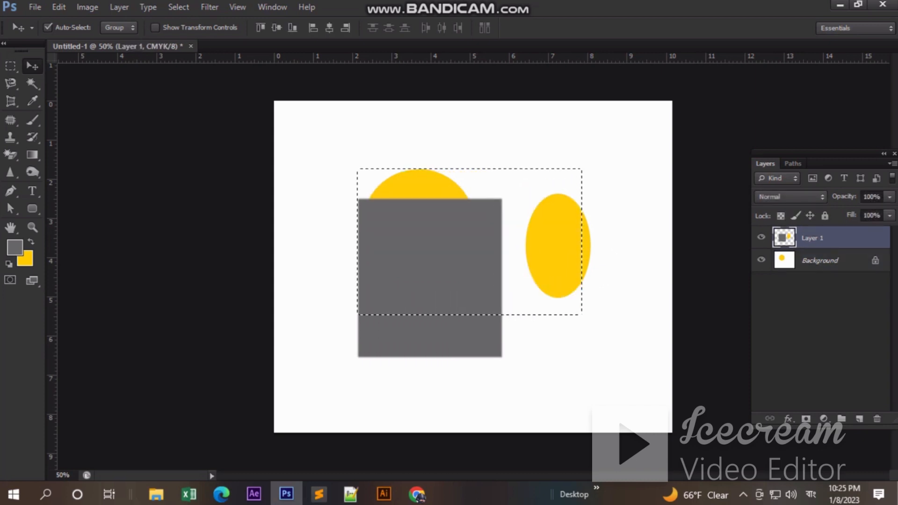
# Intersect the existing selection with a larger marquee around the grey rectangle and yellow ellipse, and clear the selection
pyautogui.click(11, 67)
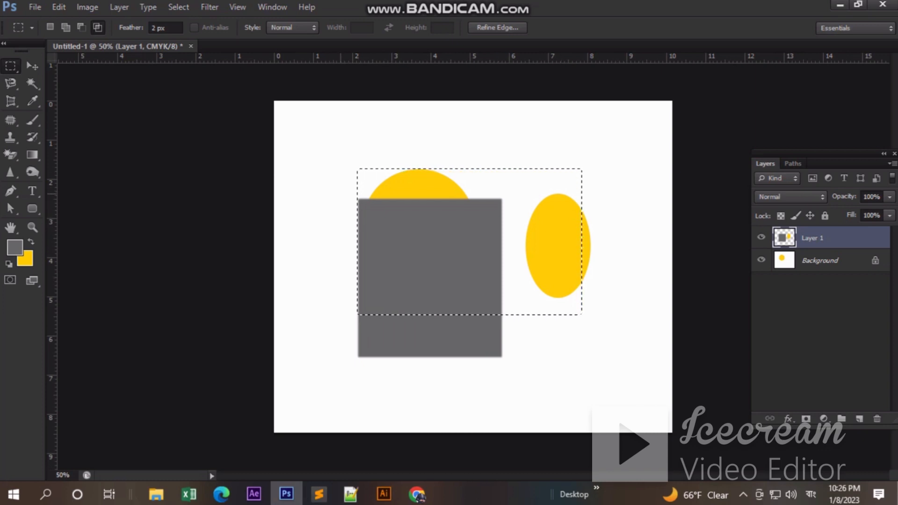
pyautogui.moveTo(517, 255); pyautogui.dragTo(604, 316)
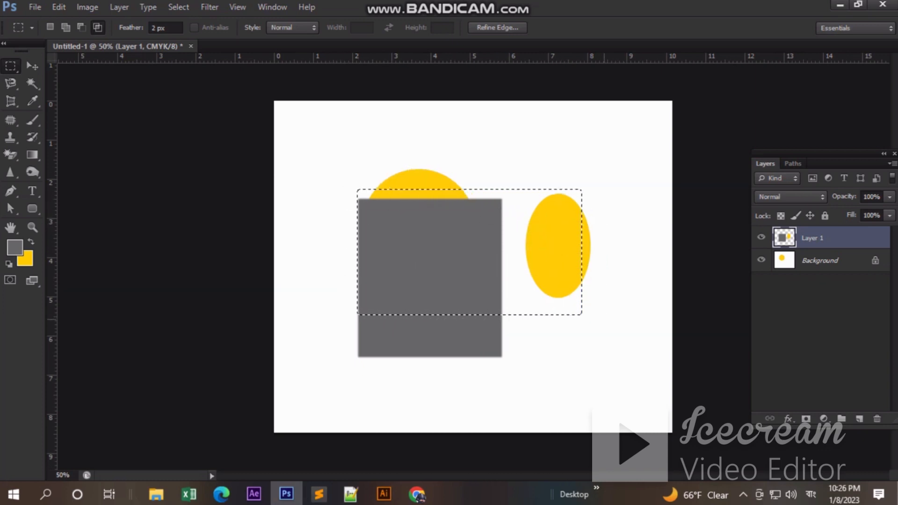
pyautogui.moveTo(309, 167); pyautogui.dragTo(606, 374)
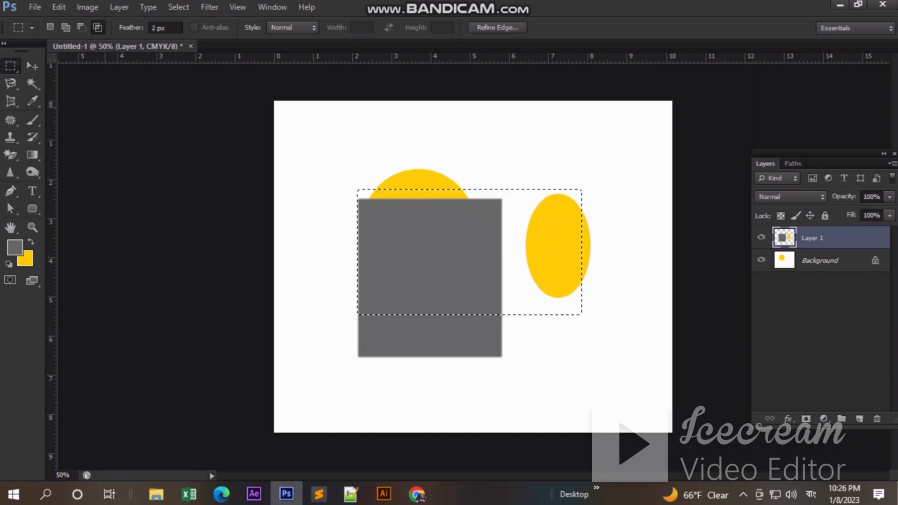
pyautogui.click(33, 65)
pyautogui.click(409, 163)
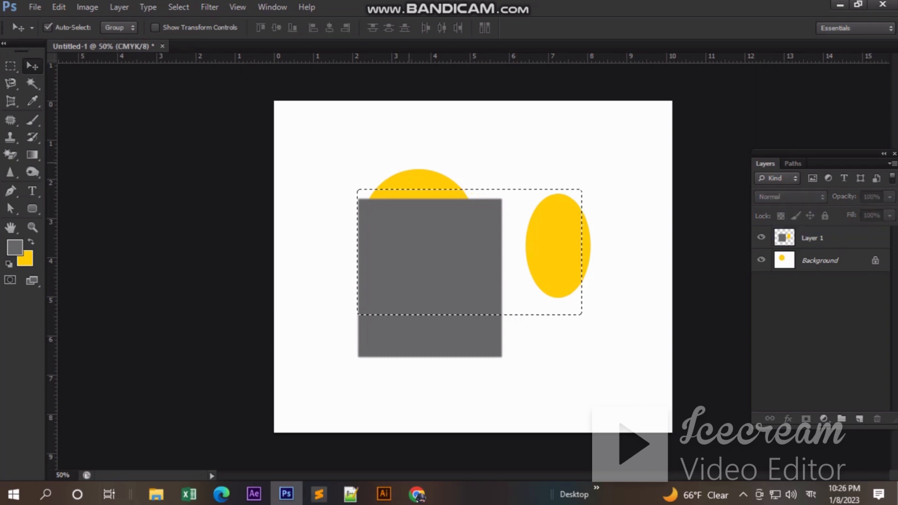
pyautogui.click(10, 66)
pyautogui.click(335, 144)
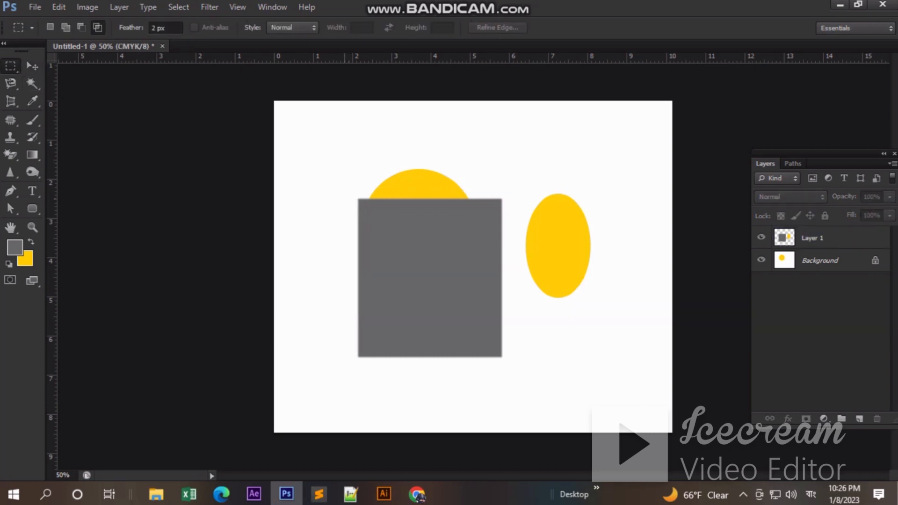
# Enclose the whole grey rectangle and yellow ellipse in a marquee, and move both upward together on Layer 1, covering the circle
pyautogui.moveTo(337, 184); pyautogui.dragTo(604, 386)
pyautogui.click(32, 66)
pyautogui.click(416, 285)
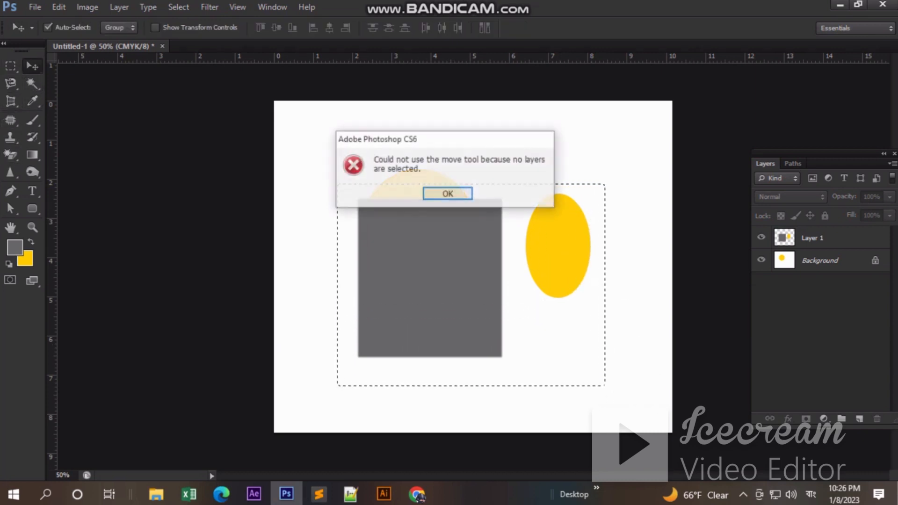
pyautogui.press('Return')
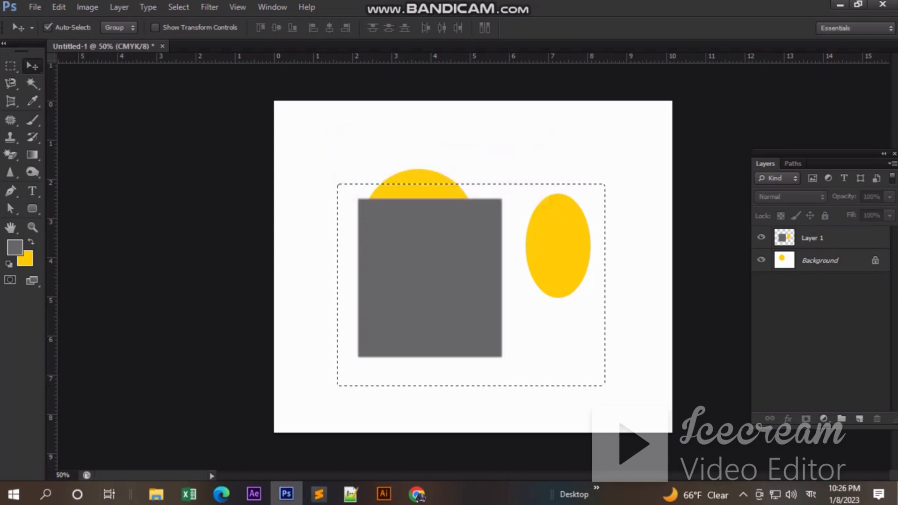
pyautogui.click(821, 240)
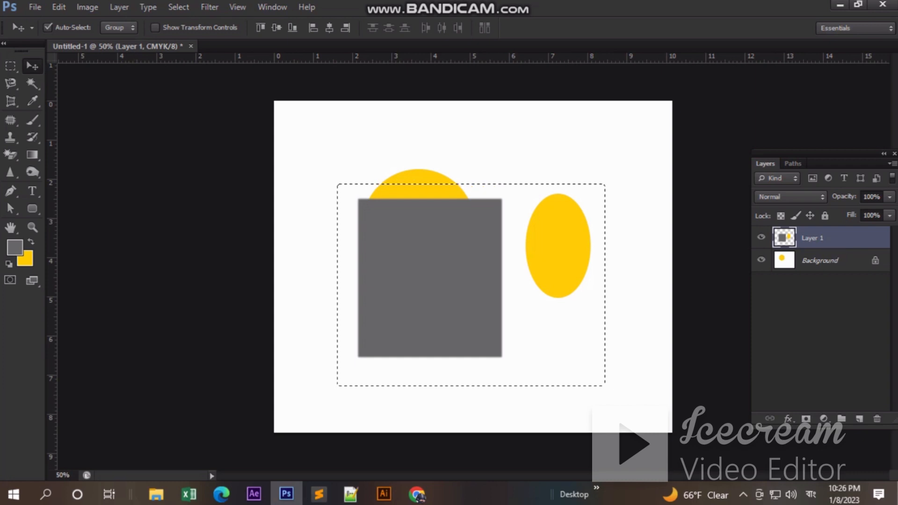
pyautogui.moveTo(474, 242); pyautogui.dragTo(463, 170)
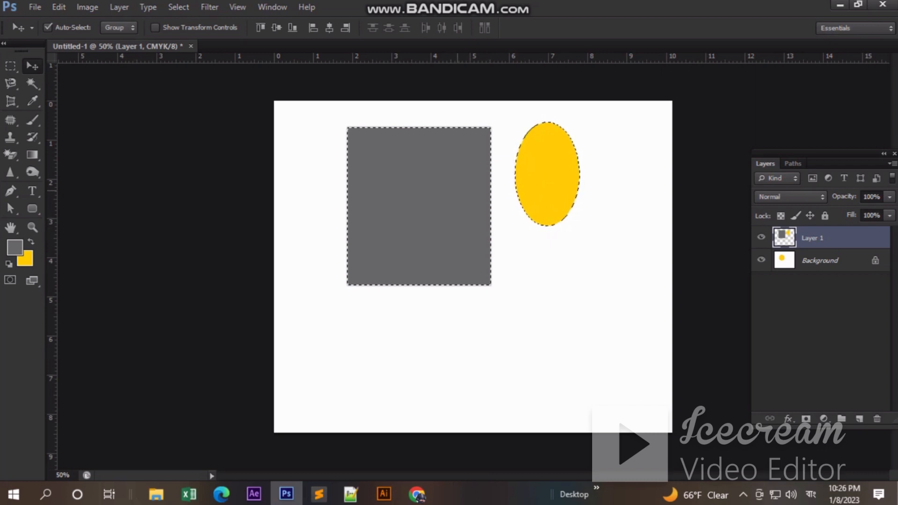
pyautogui.moveTo(463, 170)
pyautogui.mouseDown()
pyautogui.moveTo(465, 239)
pyautogui.moveTo(467, 183)
pyautogui.mouseUp()
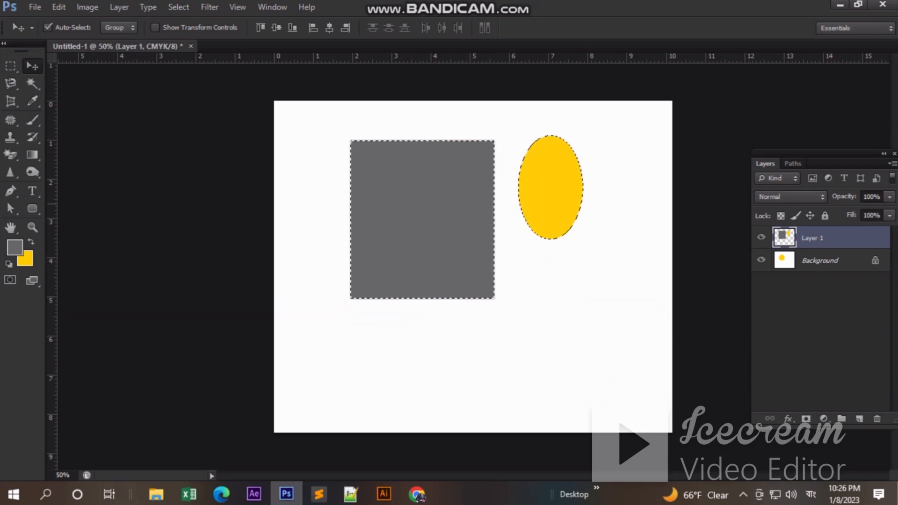
# Clear the selection by intersecting it with a marquee about 3.54 cm by 0.88 cm in the empty area below the shapes
pyautogui.click(823, 260)
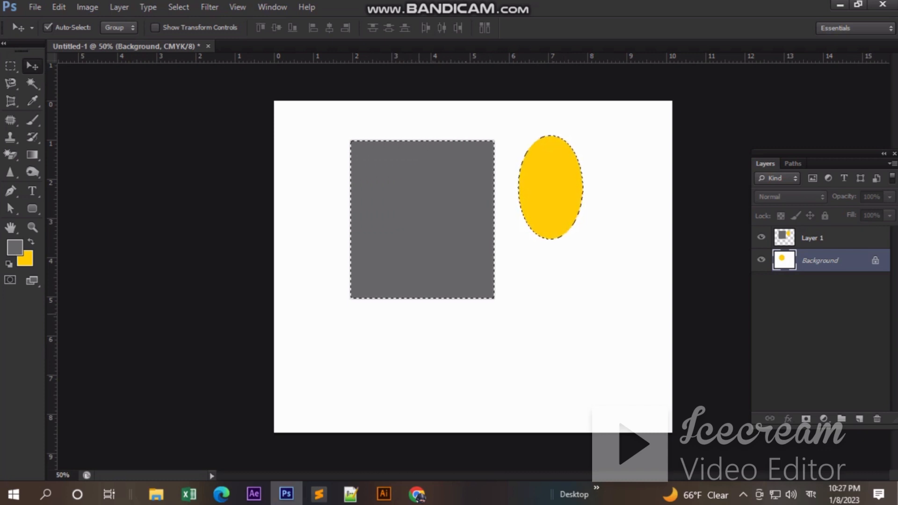
pyautogui.click(823, 237)
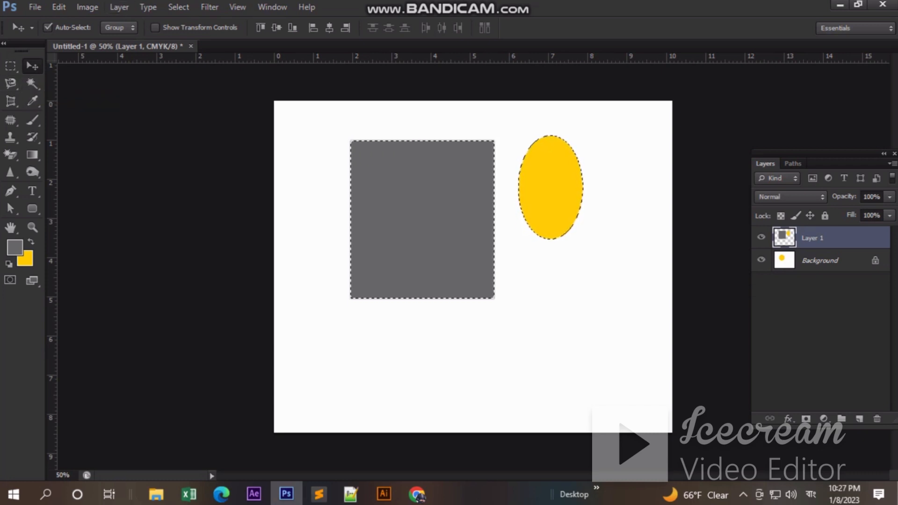
pyautogui.click(562, 308)
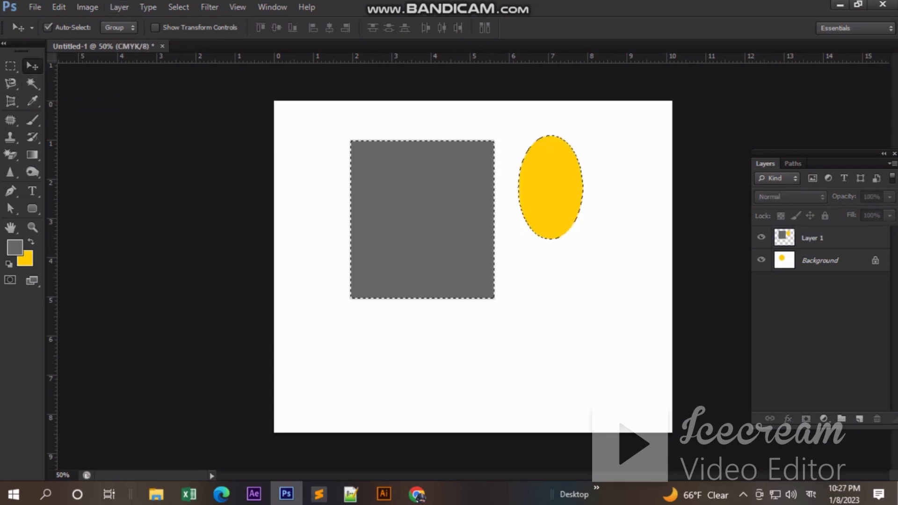
pyautogui.click(10, 66)
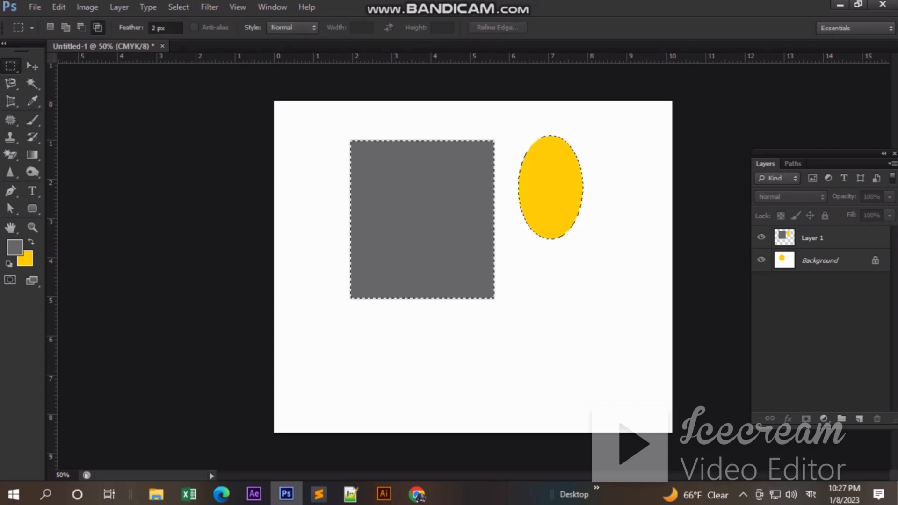
pyautogui.moveTo(347, 346); pyautogui.dragTo(484, 380)
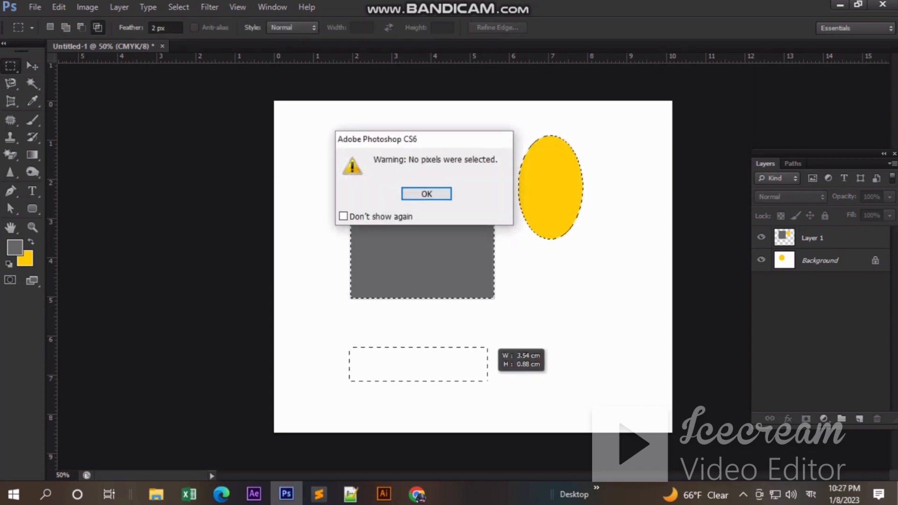
pyautogui.press('Return')
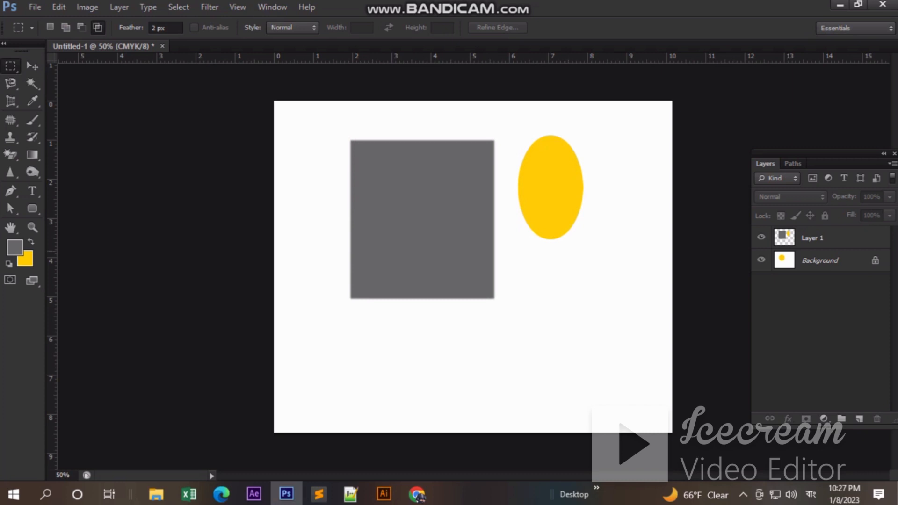
# Delete Layer 1 with its grey rectangle and yellow ellipse, and add a new empty layer above the Background
pyautogui.click(784, 237)
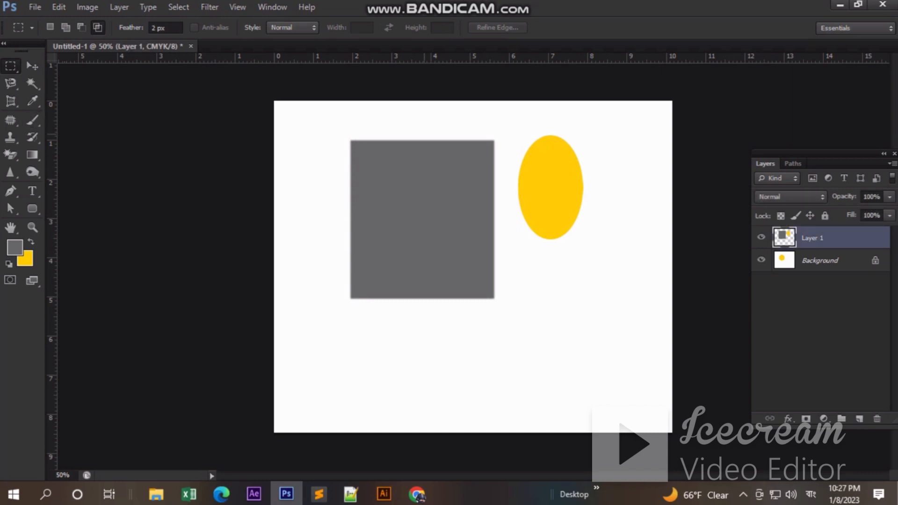
pyautogui.press('Delete')
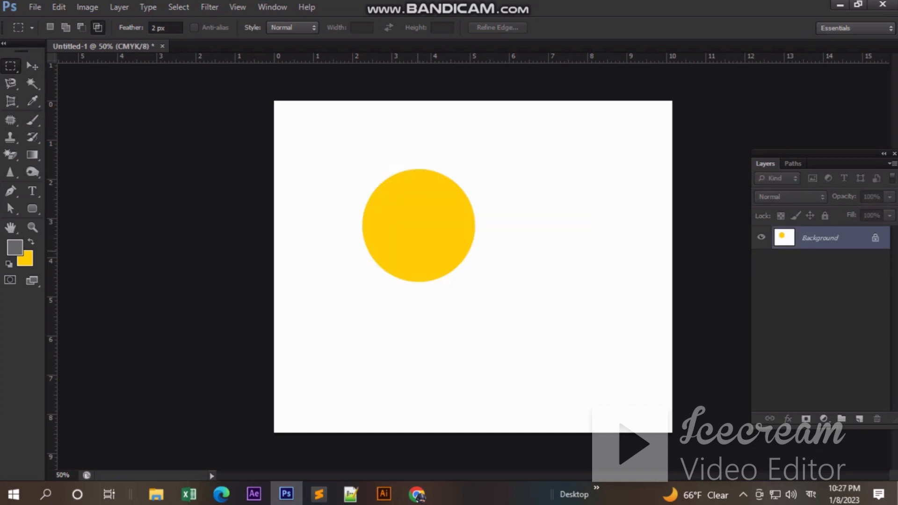
pyautogui.press('v')
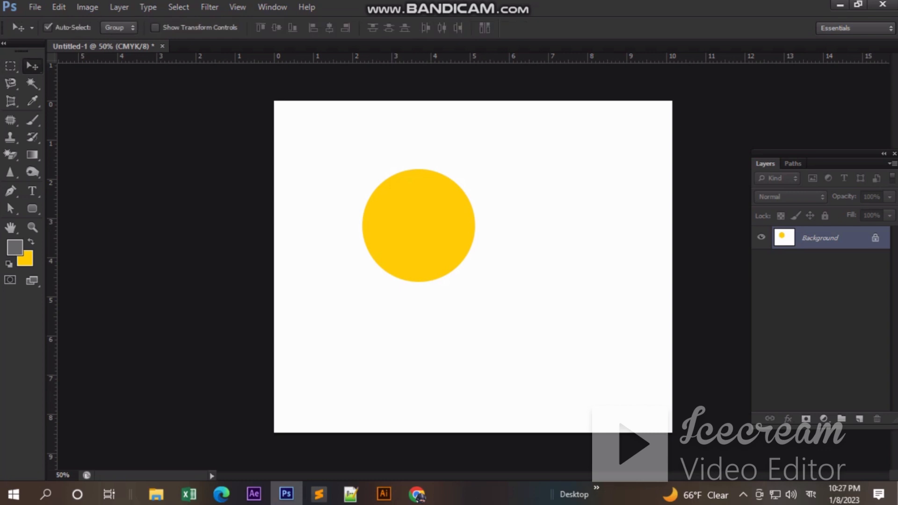
pyautogui.click(859, 418)
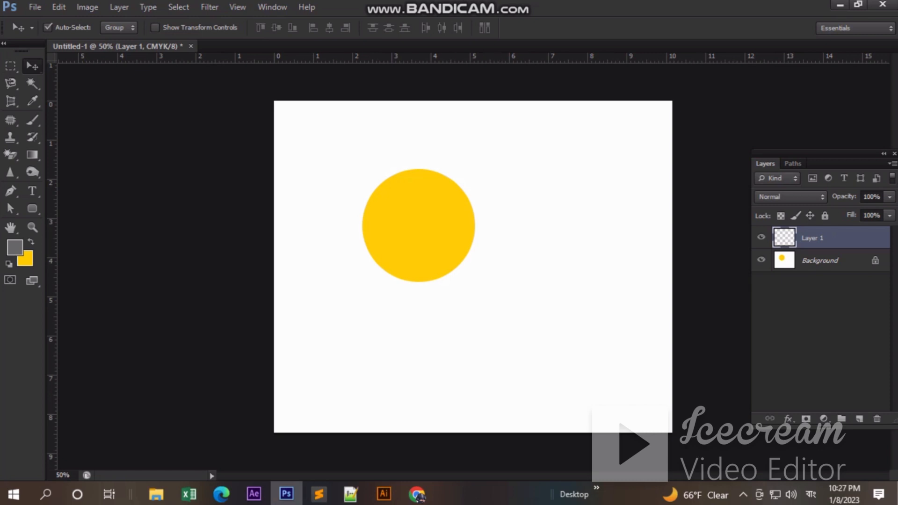
# Hide the Background layer and fill all of Layer 1 with the grey foreground colour
pyautogui.click(820, 260)
pyautogui.click(761, 260)
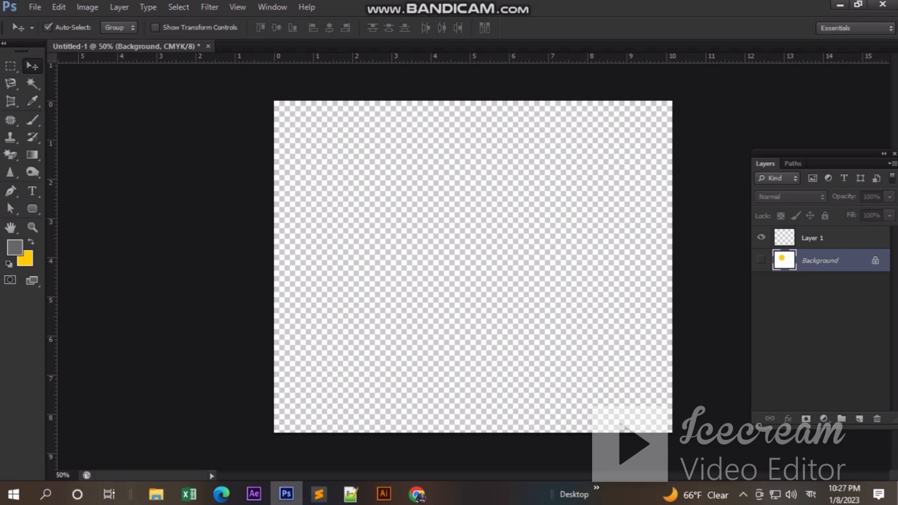
pyautogui.click(823, 238)
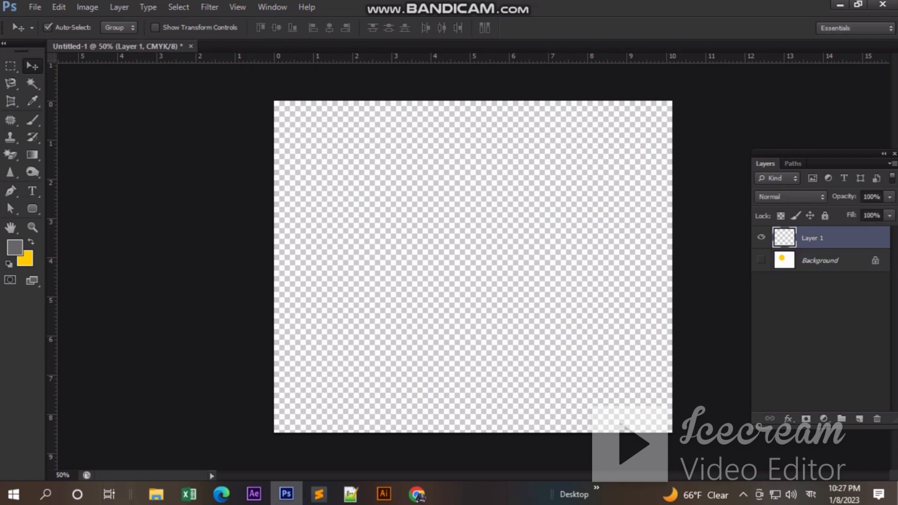
pyautogui.hotkey('alt', 'BackSpace')
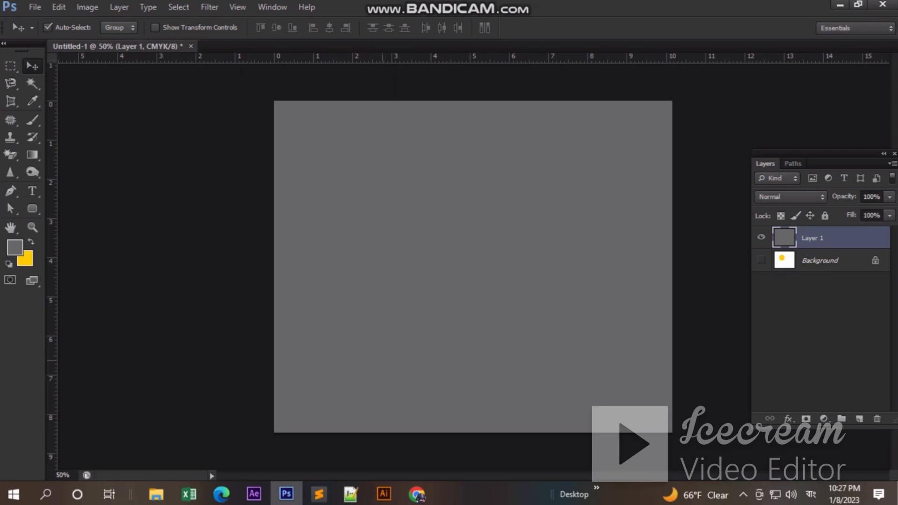
# Make a circular selection near the centre of the grey Layer 1 with the Elliptical Marquee tool
pyautogui.click(10, 65)
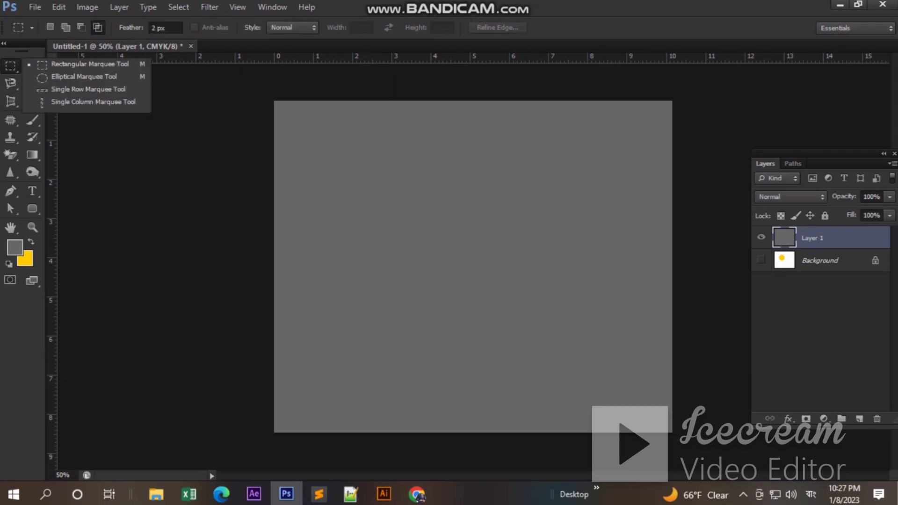
pyautogui.click(84, 76)
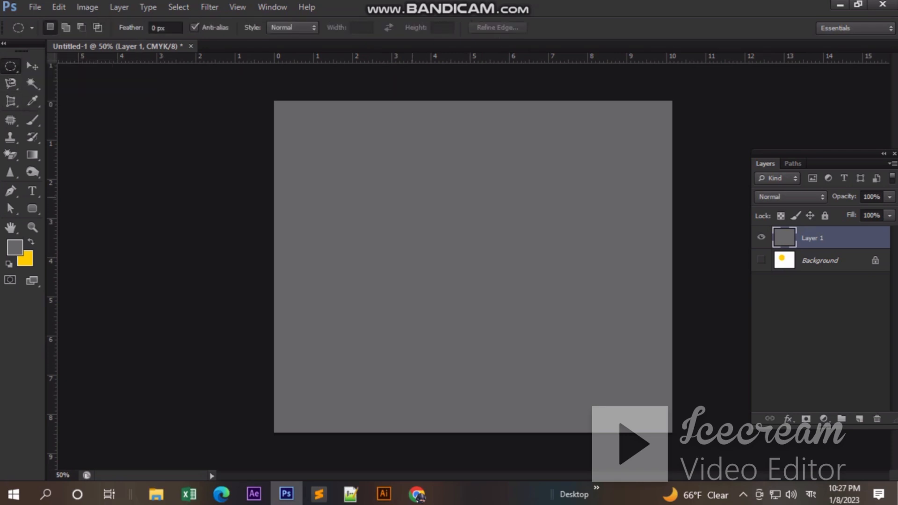
pyautogui.moveTo(416, 191); pyautogui.dragTo(580, 297)
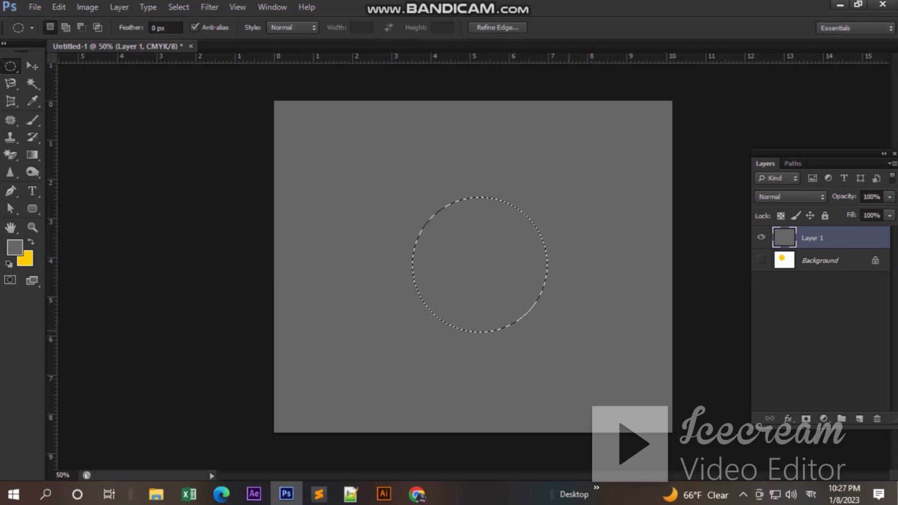
# Fill the circular selection on Layer 1 with the yellow background colour
pyautogui.hotkey('ctrl', 'BackSpace')
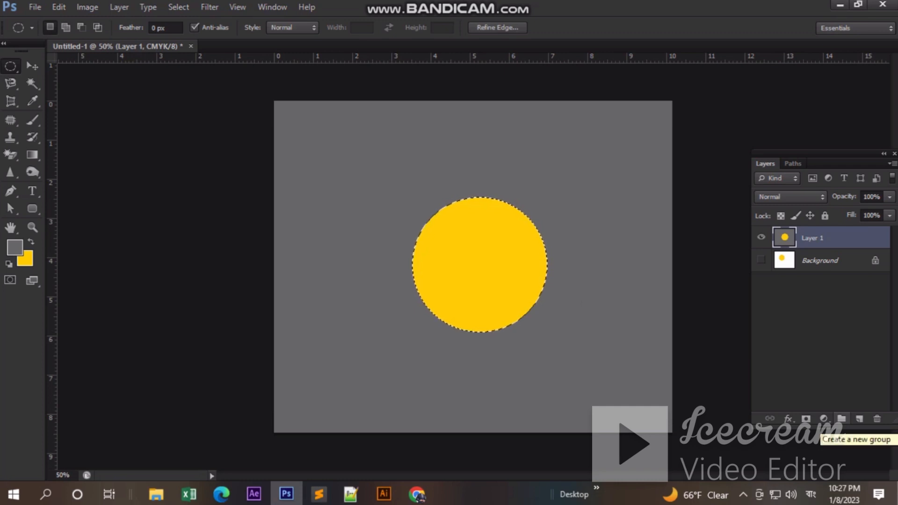
# Add a second ellipse to the circular selection on a new layer, and delete that layer
pyautogui.click(860, 419)
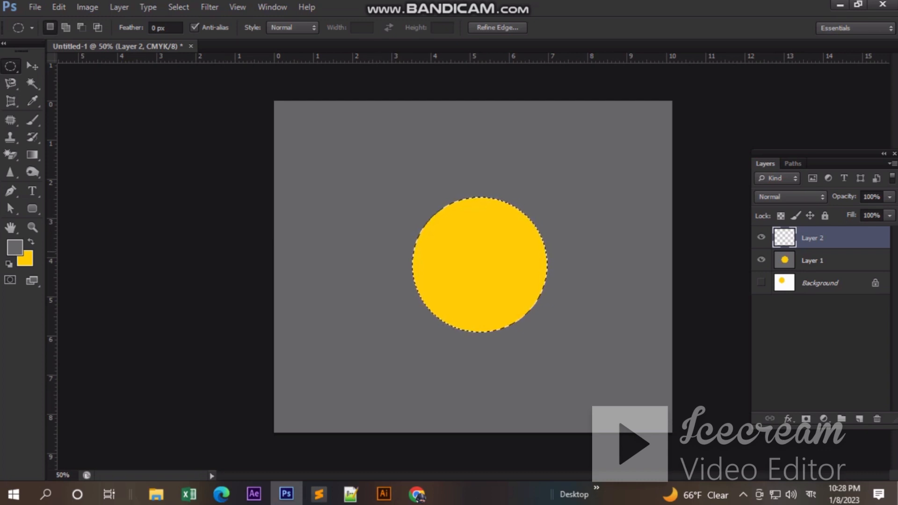
pyautogui.press('shift')
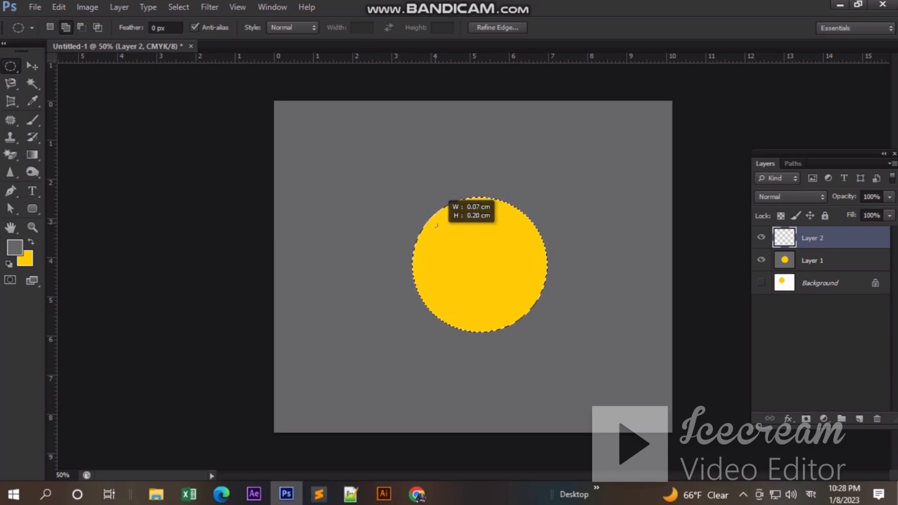
pyautogui.moveTo(483, 298); pyautogui.dragTo(557, 334)
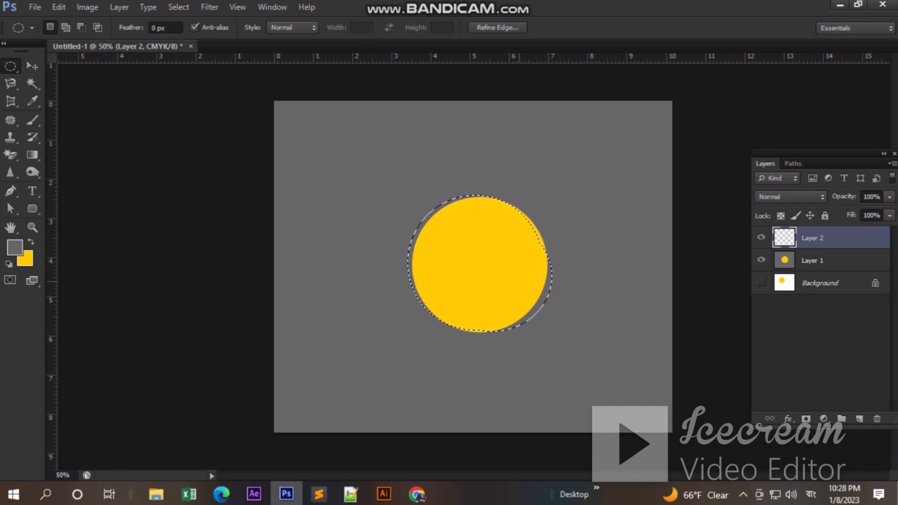
pyautogui.click(812, 260)
pyautogui.click(812, 237)
pyautogui.click(878, 419)
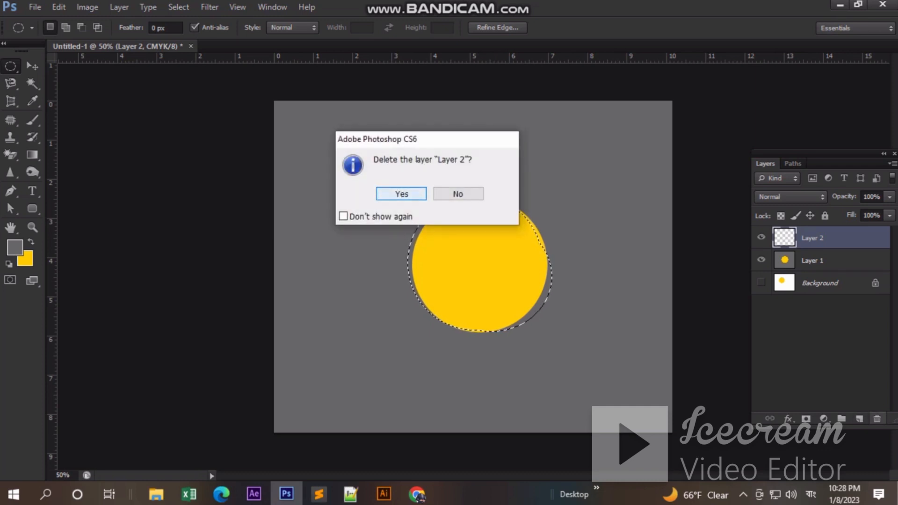
pyautogui.press('Return')
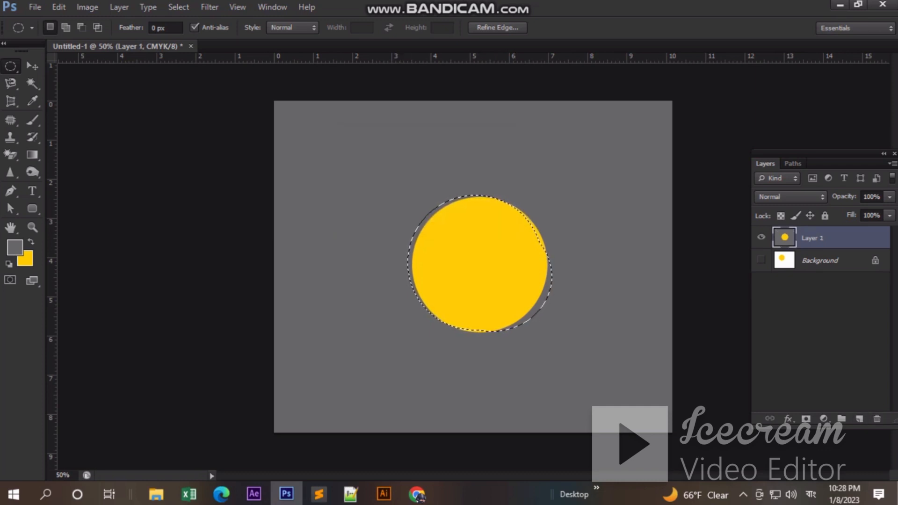
# Try a new elliptical selection overlapping the yellow circle and undo it
pyautogui.moveTo(502, 248); pyautogui.dragTo(502, 248)
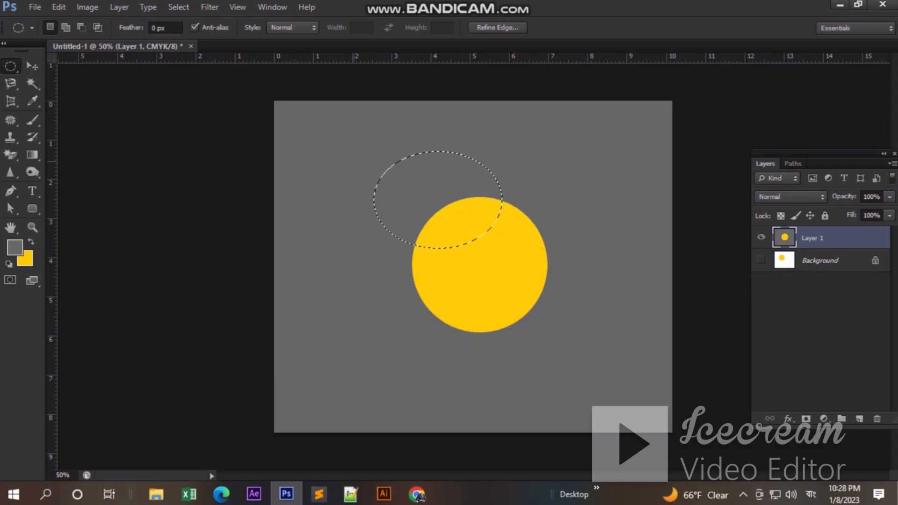
pyautogui.moveTo(408, 194); pyautogui.dragTo(552, 332)
pyautogui.hotkey('ctrl', 'z')
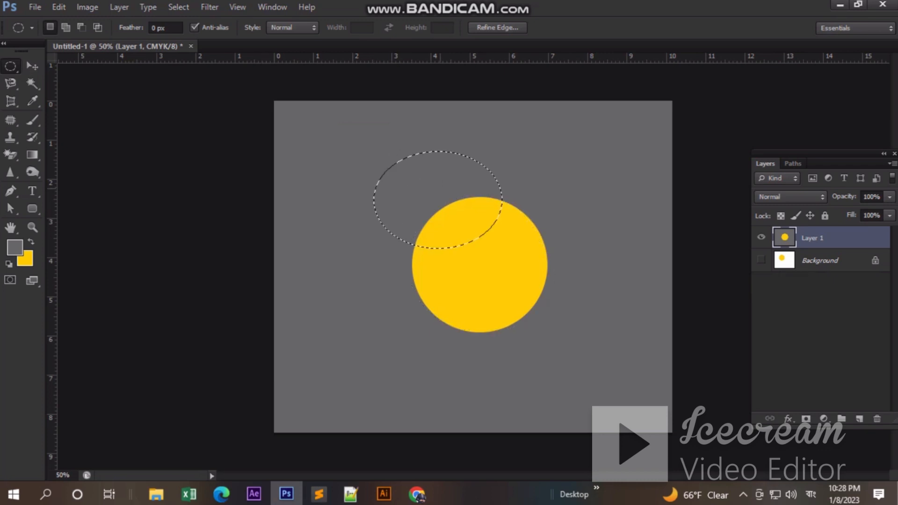
pyautogui.hotkey('ctrl', 'z')
# Add a new layer above Layer 1 and replace the selection with a smaller circular one inside the yellow circle
pyautogui.hotkey('ctrl', 'shift', 'alt', 'n')
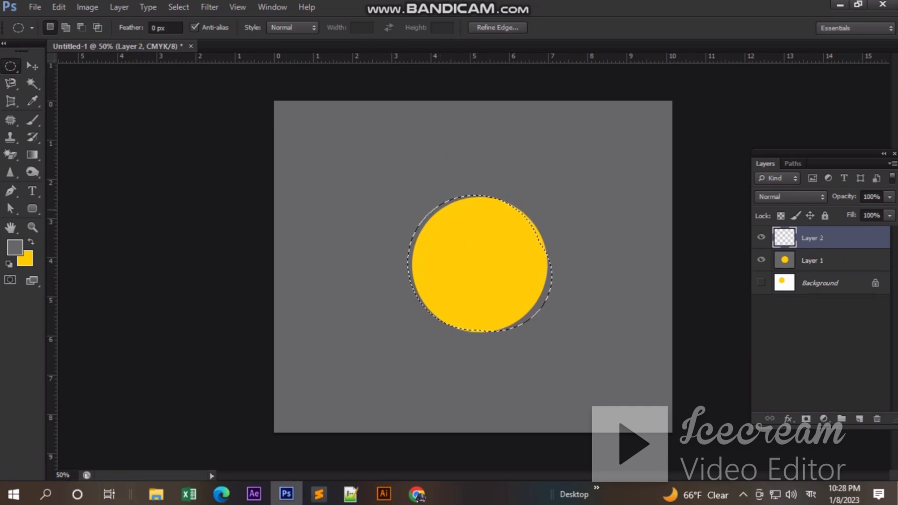
pyautogui.hotkey('ctrl', 'd')
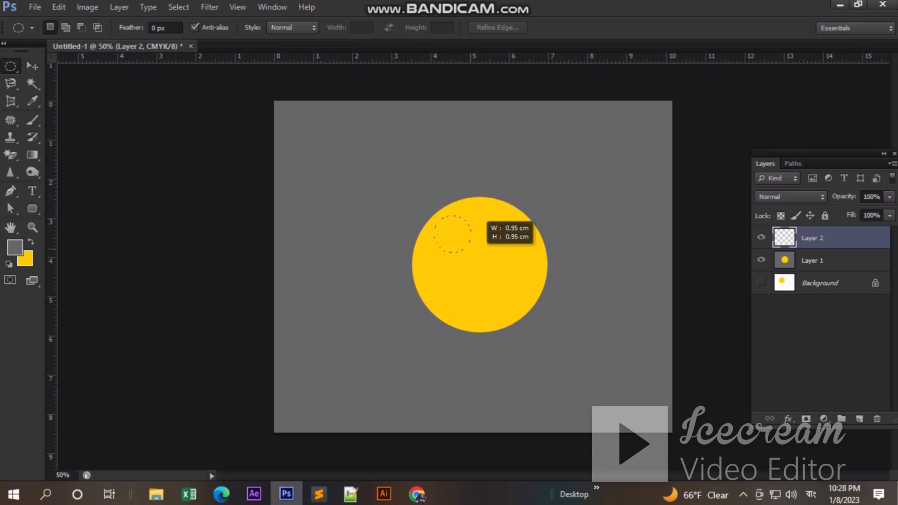
pyautogui.moveTo(471, 252); pyautogui.dragTo(542, 324)
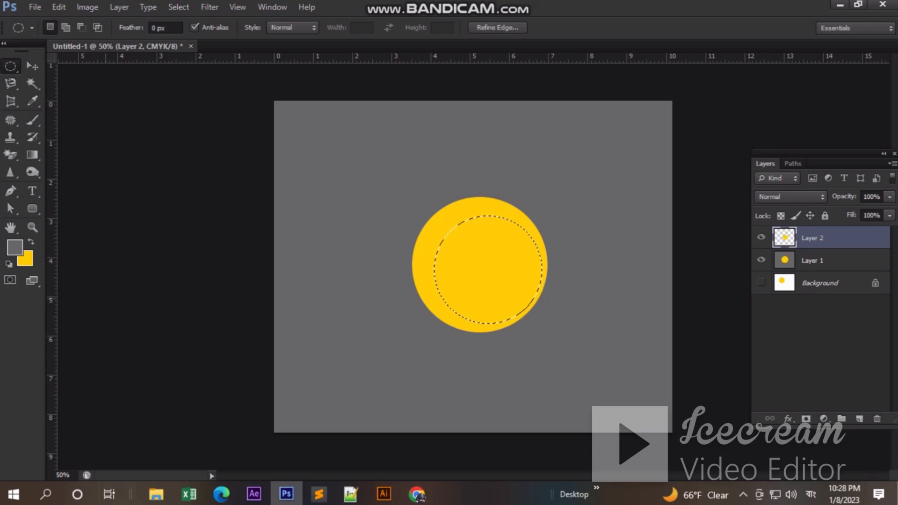
# Set the foreground colour to black (000000) and fill the circular selection on Layer 2 with it
pyautogui.click(14, 247)
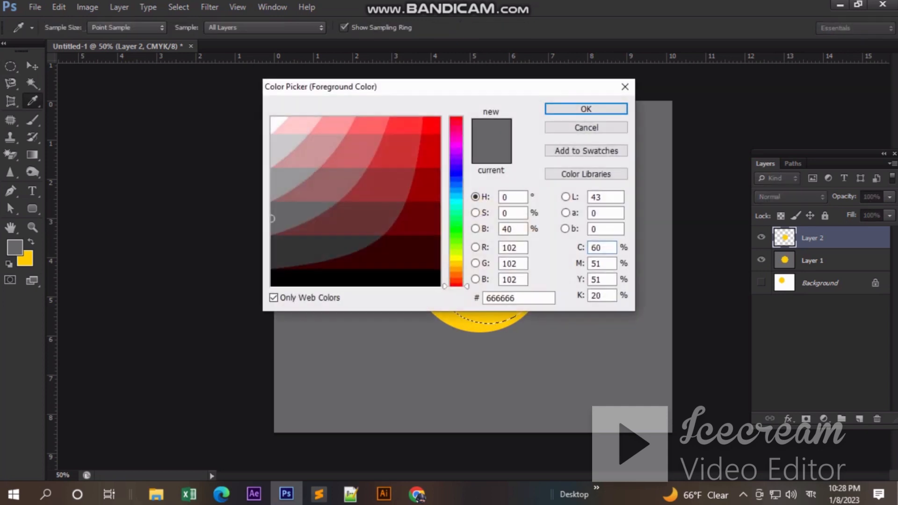
pyautogui.click(293, 280)
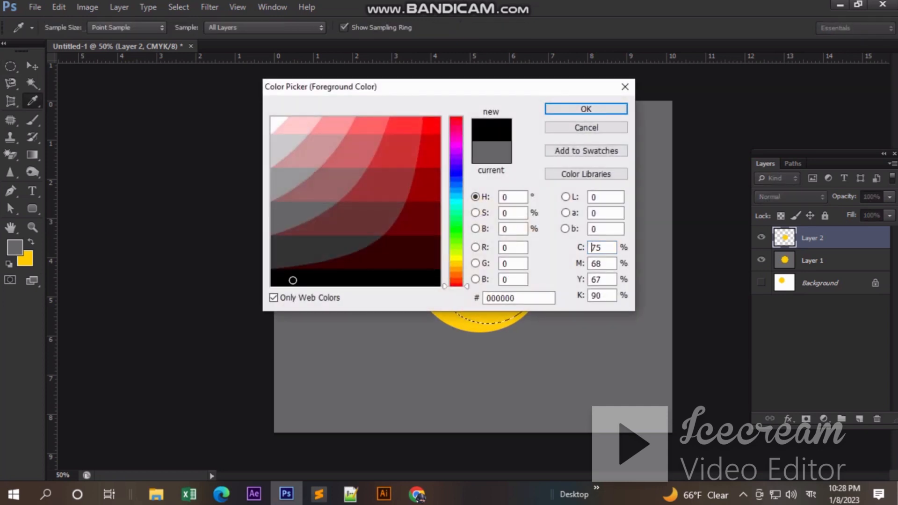
pyautogui.click(586, 109)
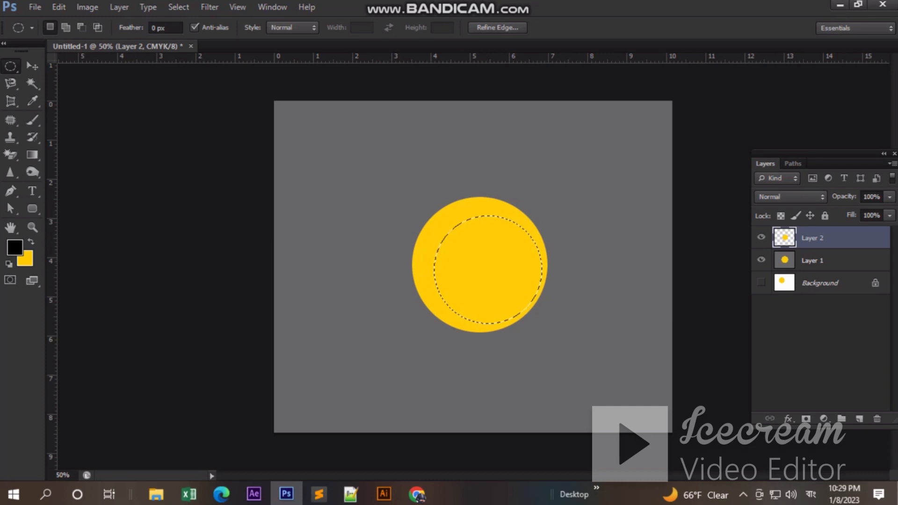
pyautogui.hotkey('alt', 'BackSpace')
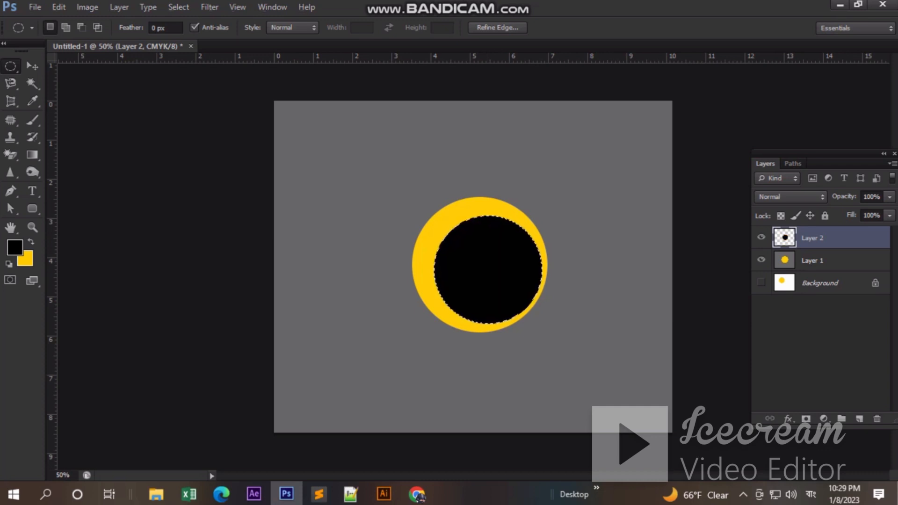
# Scale the black circle on Layer 2 to 110.74% with Free Transform and centre it within the yellow circle
pyautogui.click(32, 66)
pyautogui.moveTo(493, 276); pyautogui.dragTo(487, 274)
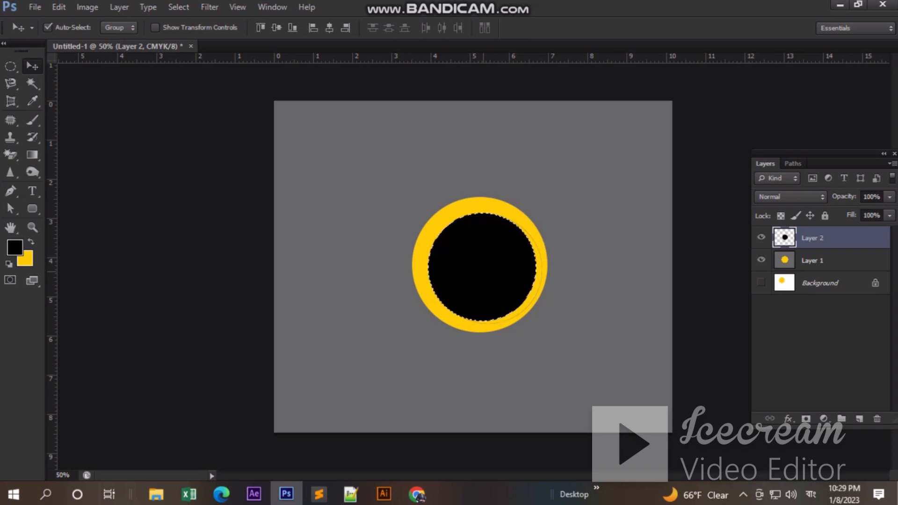
pyautogui.hotkey('ctrl', 't')
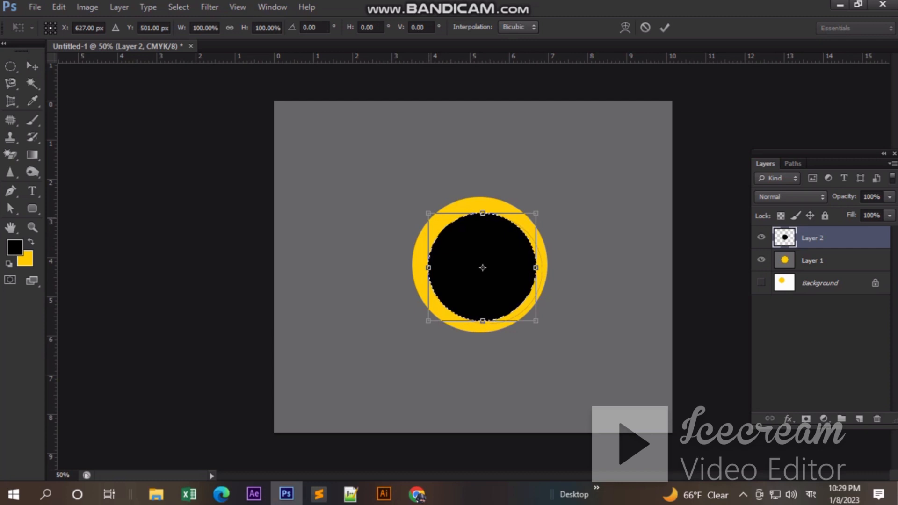
pyautogui.moveTo(429, 213); pyautogui.dragTo(417, 202)
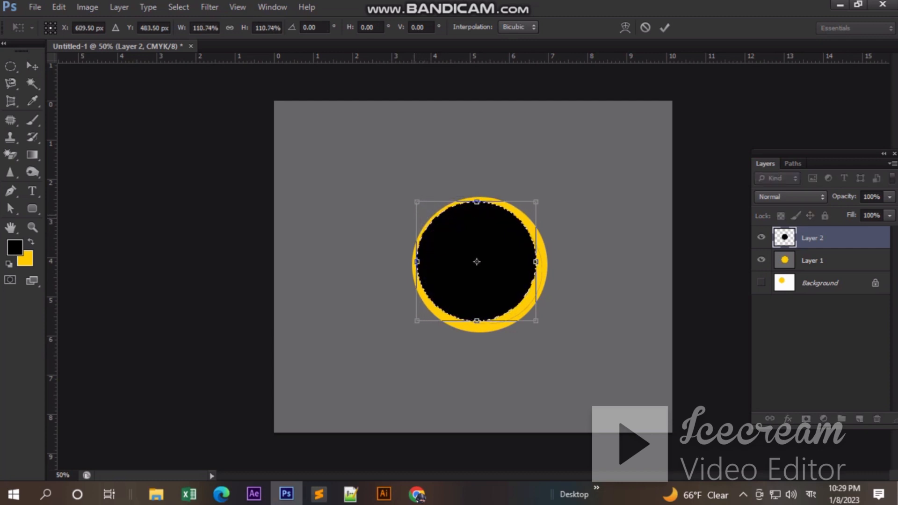
pyautogui.press('Right')
pyautogui.press('Right')
pyautogui.press('Right')
pyautogui.press('Right')
pyautogui.press('Right')
pyautogui.press('Right')
pyautogui.press('Right')
pyautogui.press('Right')
pyautogui.press('Right')
pyautogui.press('Right')
pyautogui.press('Down')
pyautogui.press('Down')
pyautogui.press('Down')
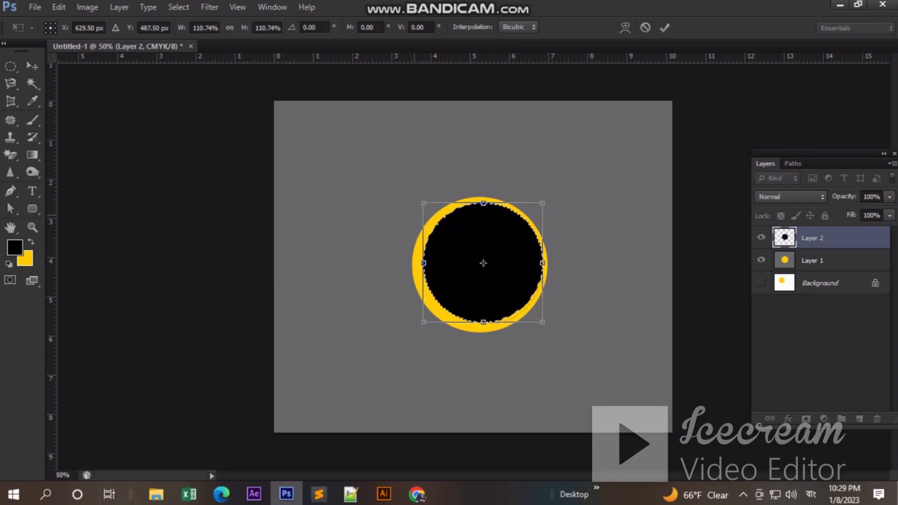
pyautogui.press('Down')
pyautogui.press('Down')
pyautogui.press('Down')
pyautogui.press('Left')
pyautogui.press('Left')
pyautogui.press('Left')
pyautogui.press('Left')
pyautogui.press('Left')
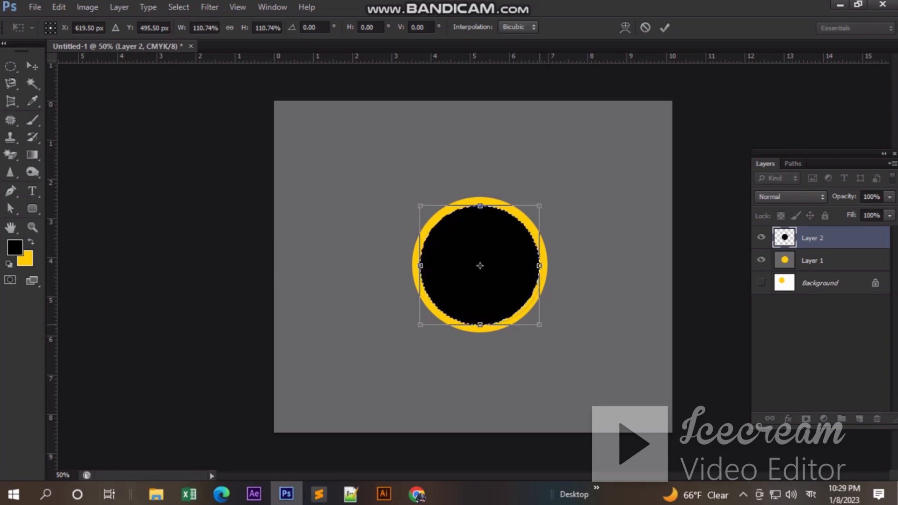
# Enlarge the black circle to 112.88%, recentre it at X 619 px, Y 493 px, and apply the transform
pyautogui.moveTo(539, 324); pyautogui.dragTo(541, 326)
pyautogui.press('Up')
pyautogui.press('Up')
pyautogui.press('Up')
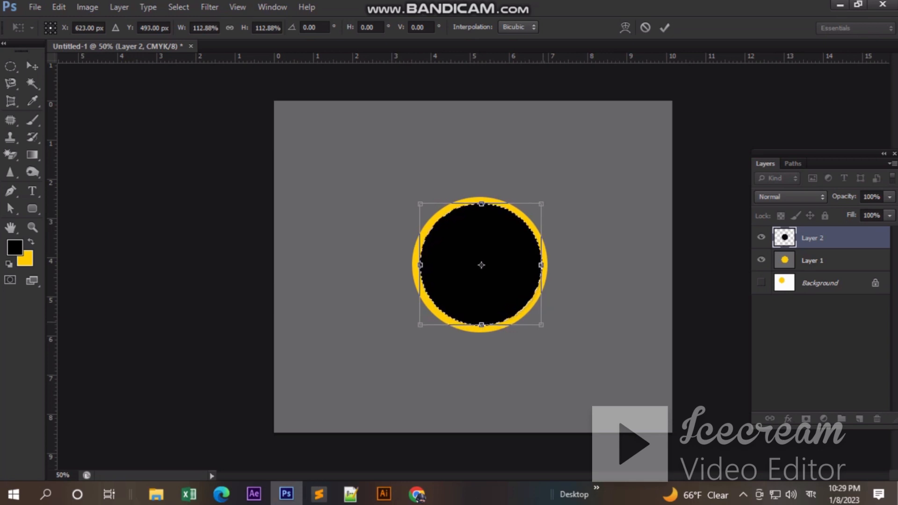
pyautogui.press('Left')
pyautogui.press('Left')
pyautogui.press('Left')
pyautogui.press('Right')
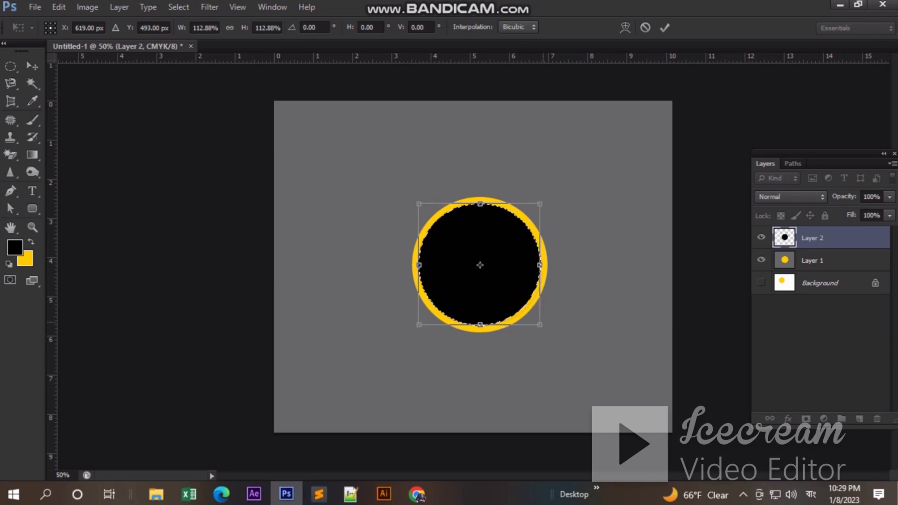
pyautogui.press('Return')
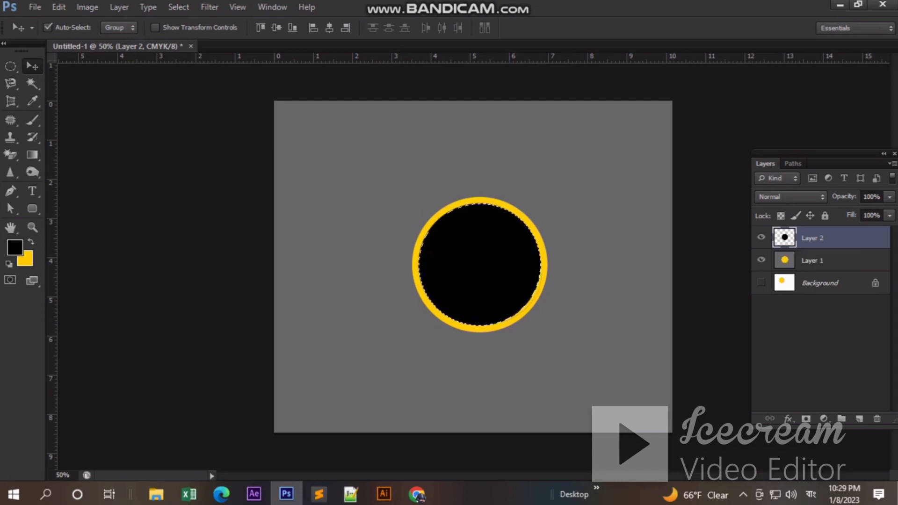
# Fill the circular selection with yellow on Layer 2 and black on Layer 1, and move Layer 2 below Layer 1
pyautogui.hotkey('ctrl', 'BackSpace')
pyautogui.click(813, 261)
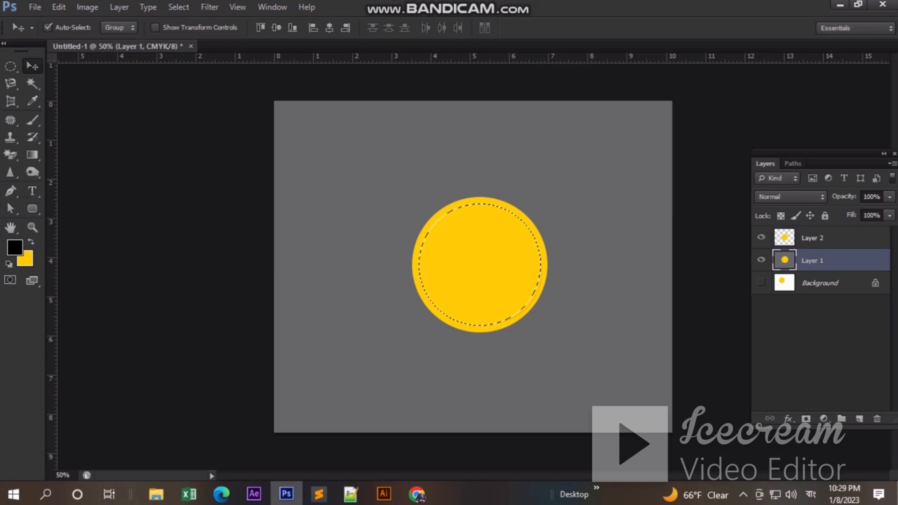
pyautogui.hotkey('alt', 'BackSpace')
pyautogui.moveTo(813, 240); pyautogui.dragTo(813, 272)
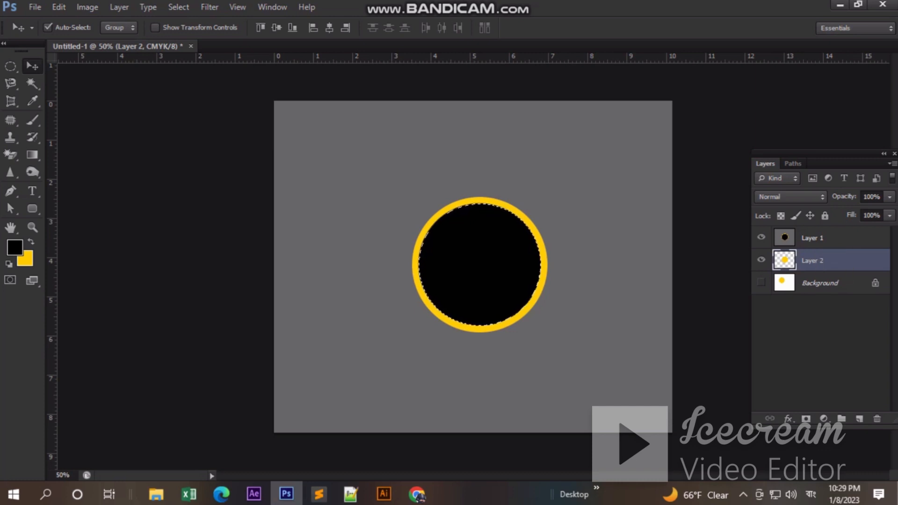
pyautogui.click(812, 238)
pyautogui.click(812, 260)
pyautogui.click(812, 237)
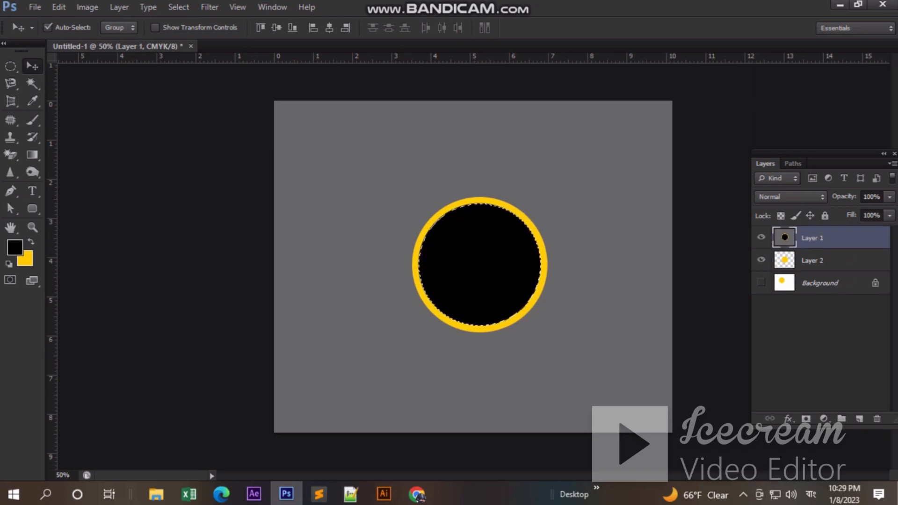
pyautogui.click(812, 260)
pyautogui.click(812, 237)
pyautogui.click(812, 260)
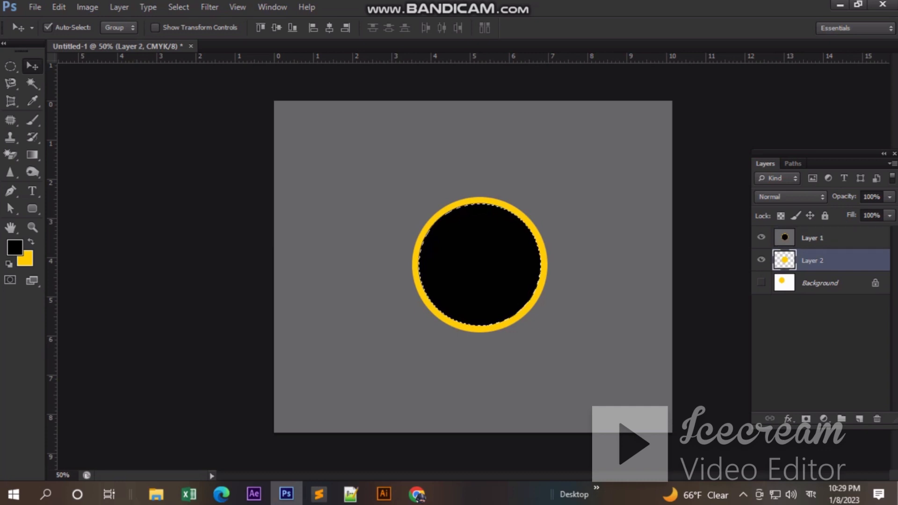
pyautogui.click(812, 238)
# Add a new layer above Layer 2 and move it to the top of the layer stack
pyautogui.click(812, 260)
pyautogui.click(859, 418)
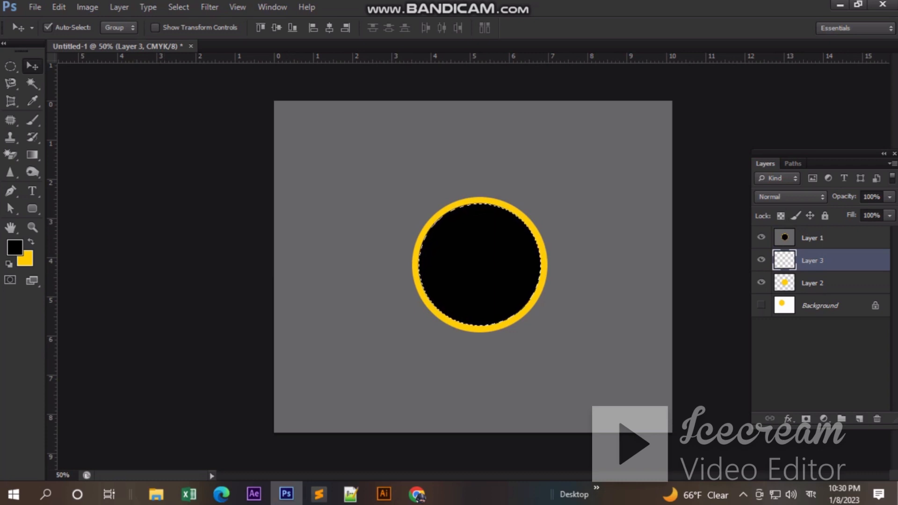
pyautogui.click(812, 237)
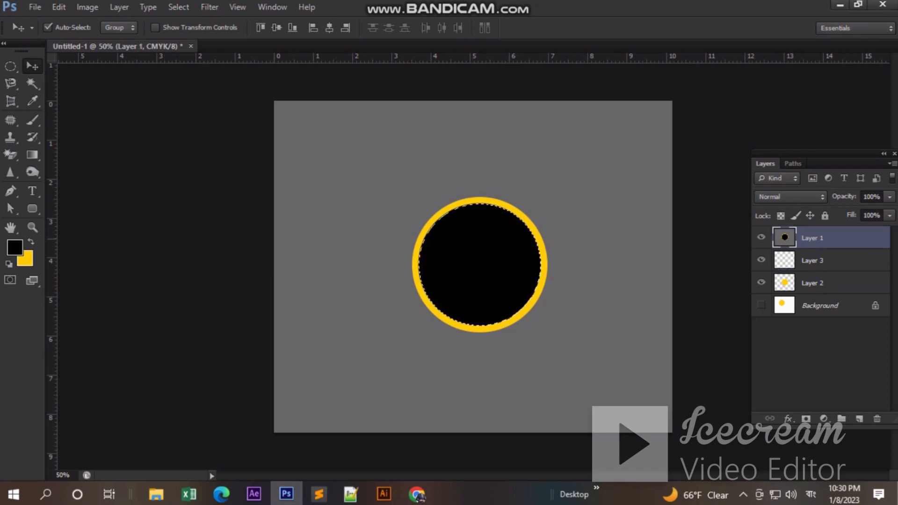
pyautogui.moveTo(812, 260); pyautogui.dragTo(812, 230)
# Select a tall ellipse overlapping the black circle's upper-left edge on Layer 3 and fill it with black
pyautogui.click(11, 66)
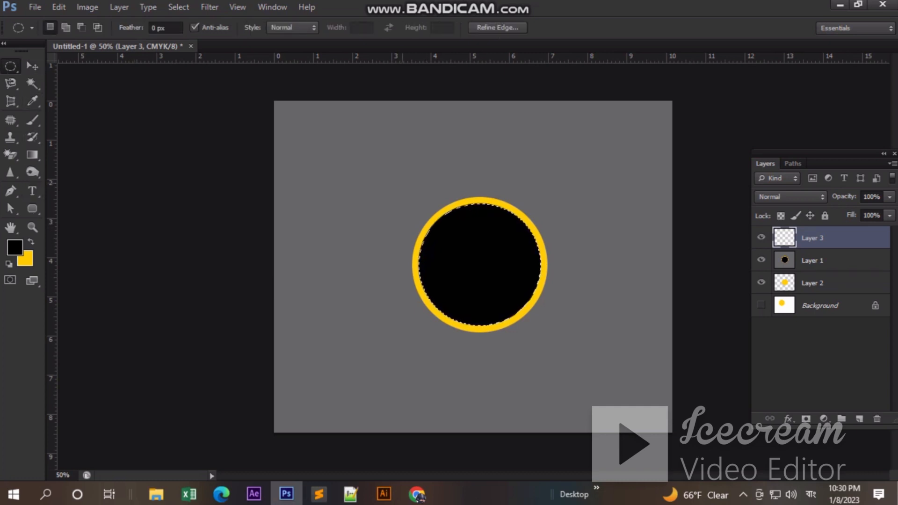
pyautogui.moveTo(377, 159); pyautogui.dragTo(435, 281)
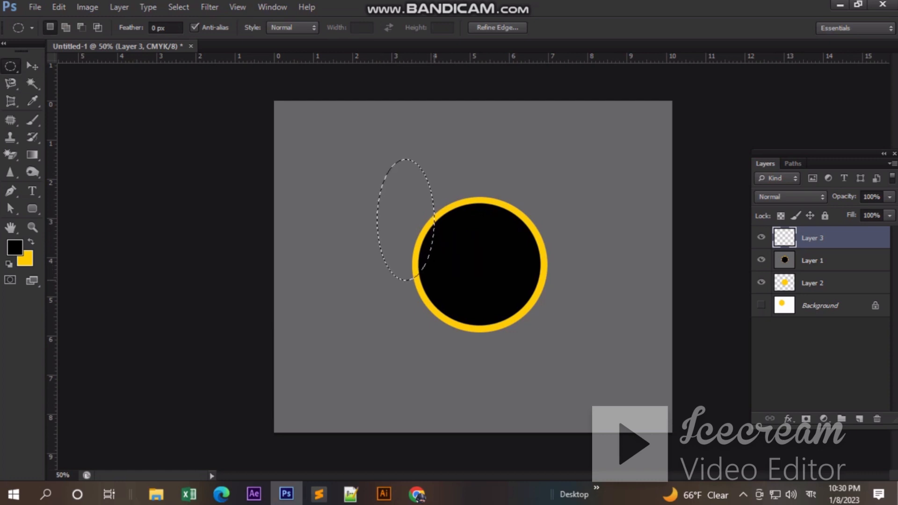
pyautogui.hotkey('alt', 'BackSpace')
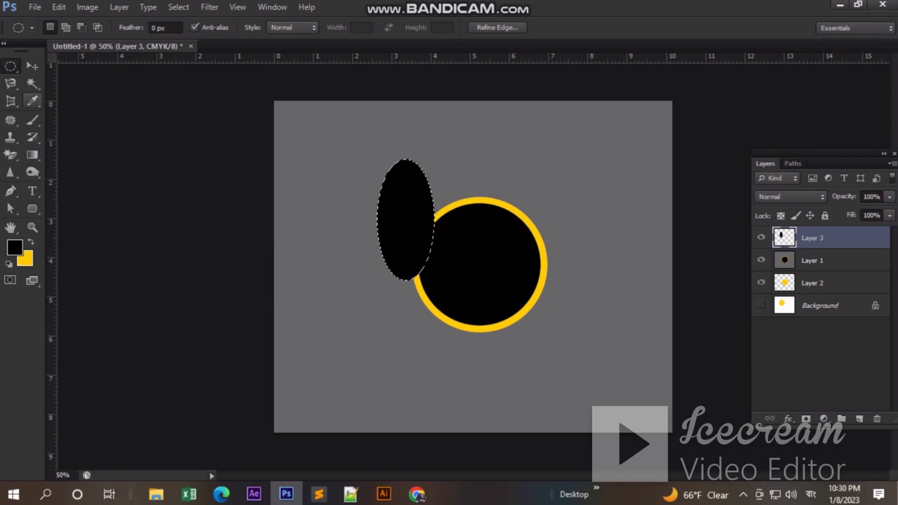
# Duplicate the selected black ellipse within Layer 3 to the circle's upper-right edge, and cut the copy
pyautogui.press('v')
pyautogui.moveTo(409, 178); pyautogui.dragTo(536, 173)
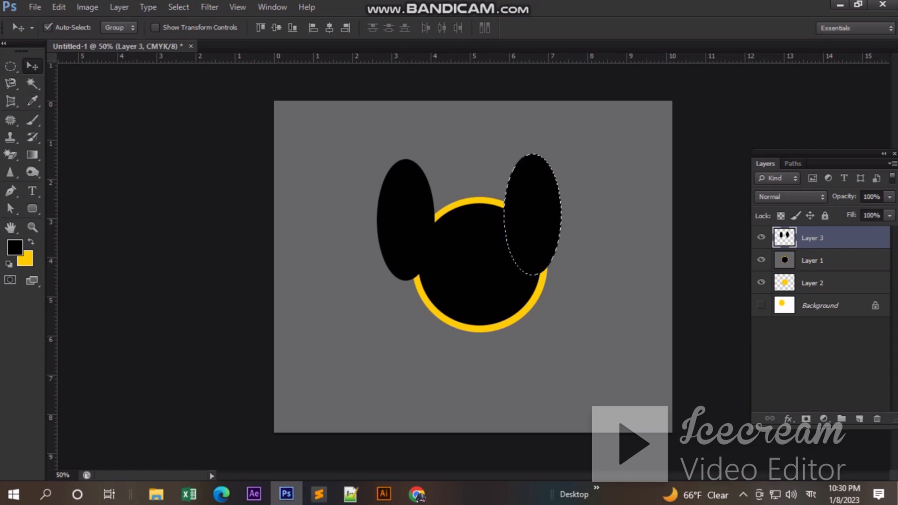
pyautogui.hotkey('ctrl', 'x')
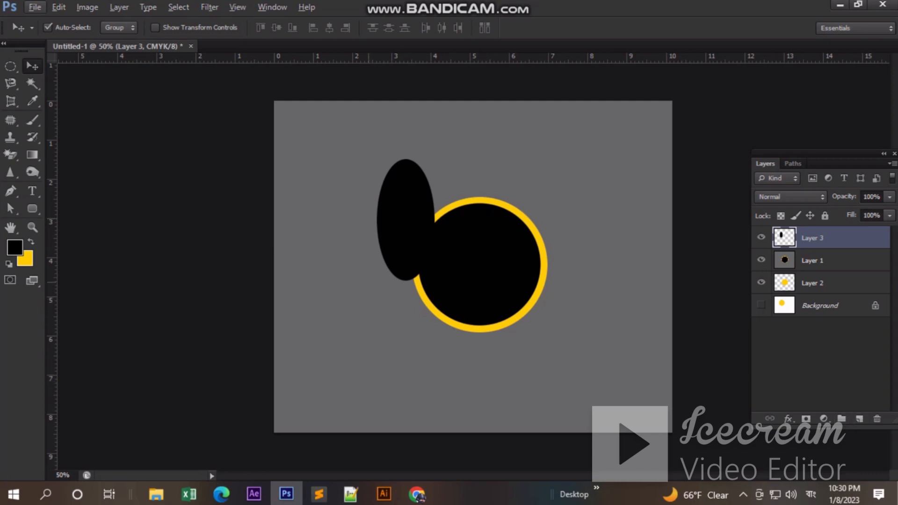
# Duplicate the black ellipse onto its own layer, placing the copy over the circle's upper-right edge
pyautogui.moveTo(407, 194); pyautogui.dragTo(543, 201)
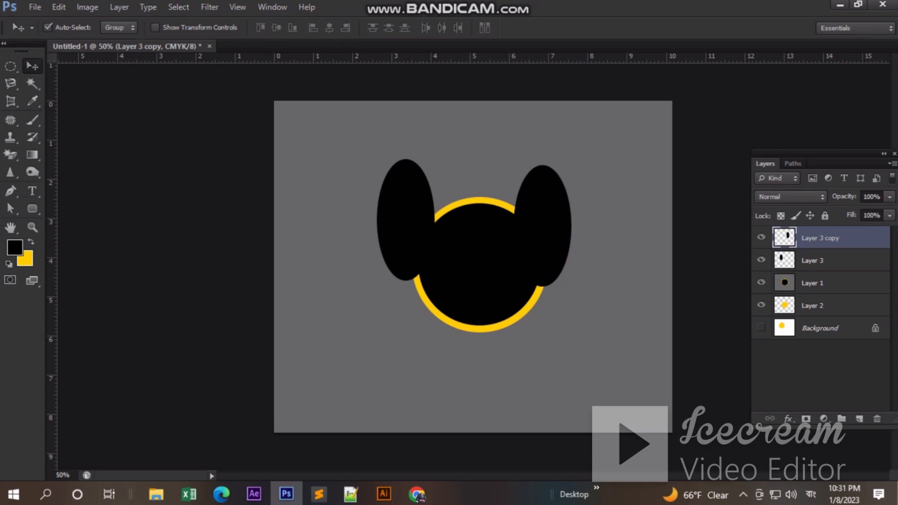
# Move Layer 3 and Layer 3 copy together below Layer 2, and return them to the top of the layer stack
pyautogui.keyDown('shift'); pyautogui.click(812, 261); pyautogui.keyUp('shift')
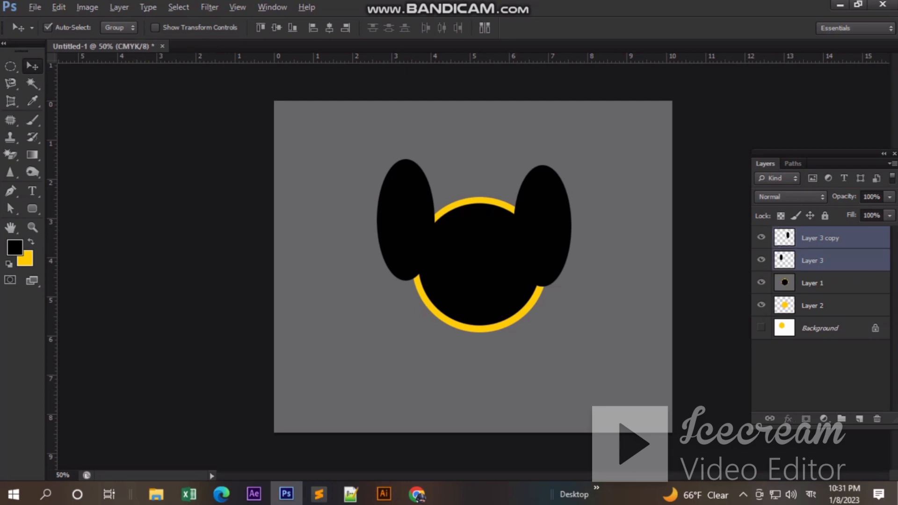
pyautogui.hotkey('ctrl', 'e')
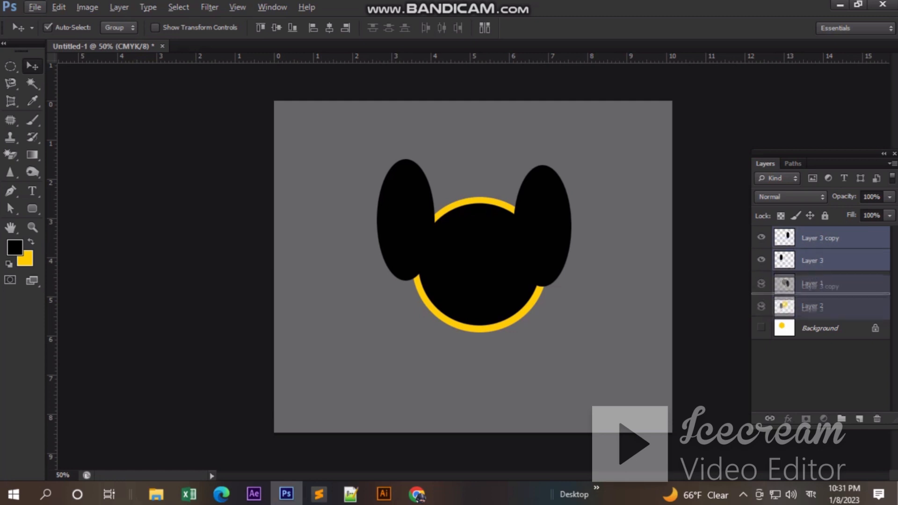
pyautogui.hotkey('ctrl', 'shift', '[')
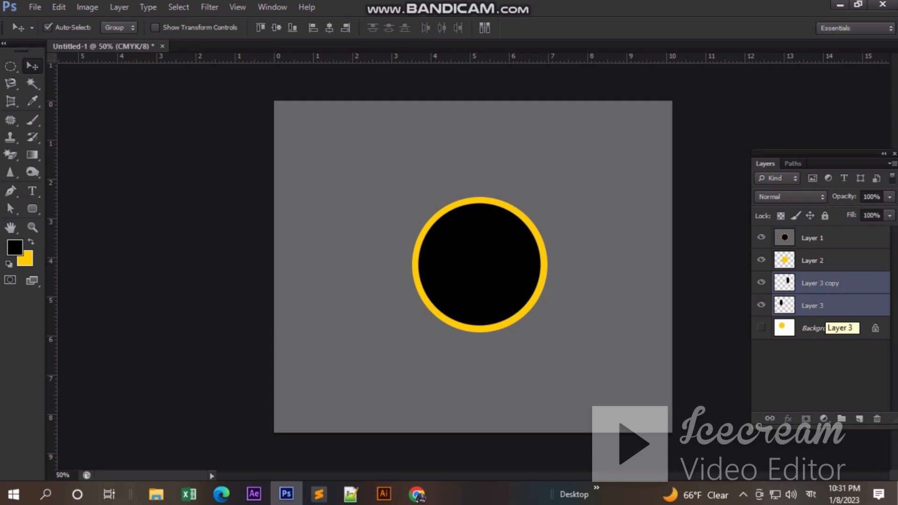
pyautogui.hotkey('ctrl', ']')
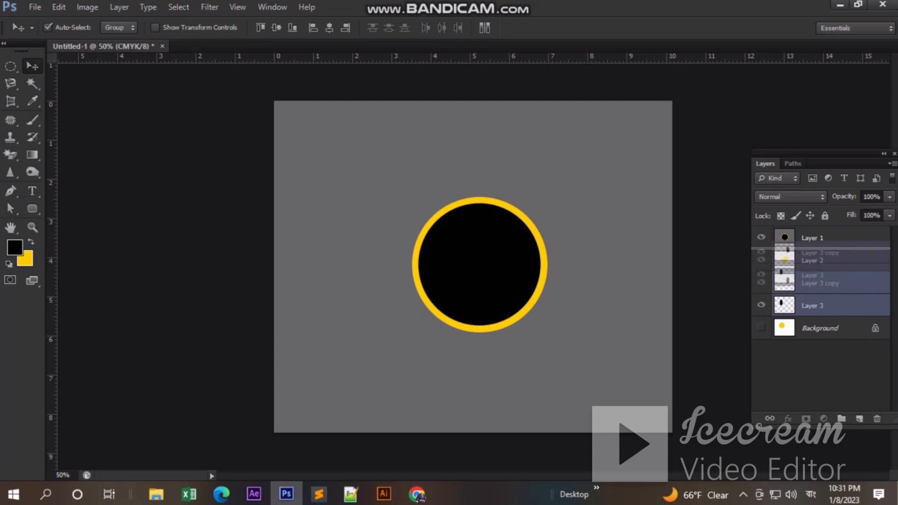
pyautogui.hotkey('ctrl', ']')
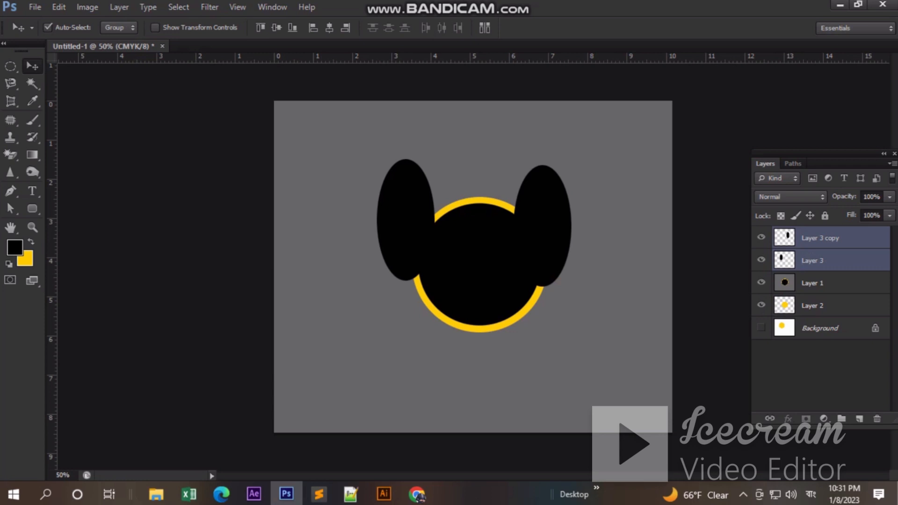
# Reorder the two black ellipse layers beneath Layer 1, and bring them back above it
pyautogui.hotkey('ctrl', '[')
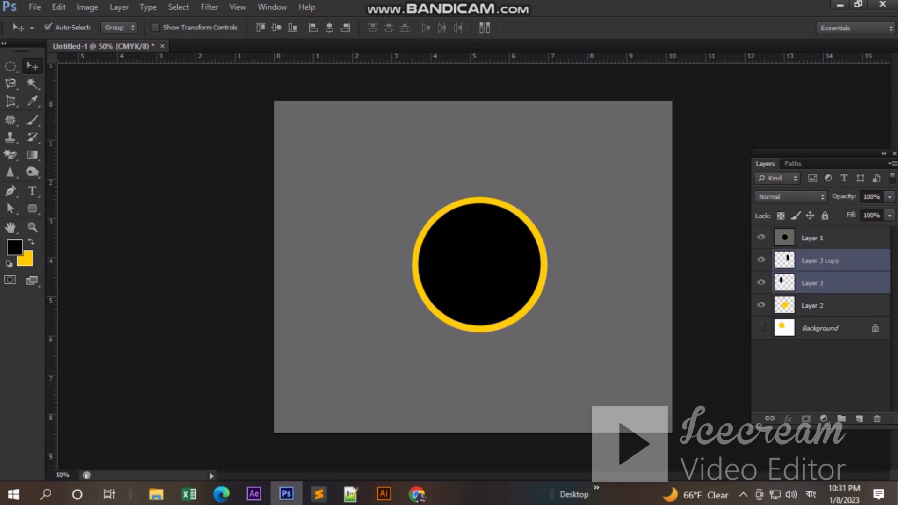
pyautogui.hotkey('ctrl', ']')
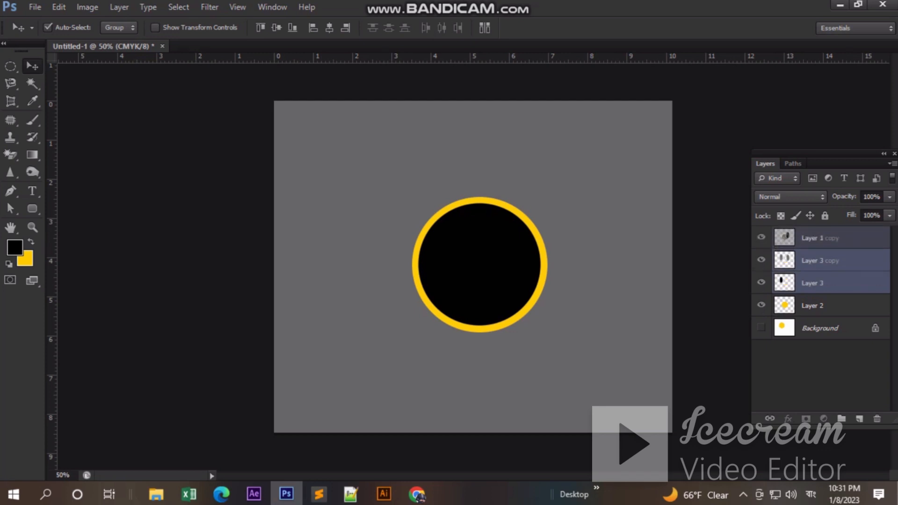
pyautogui.hotkey('ctrl', '[')
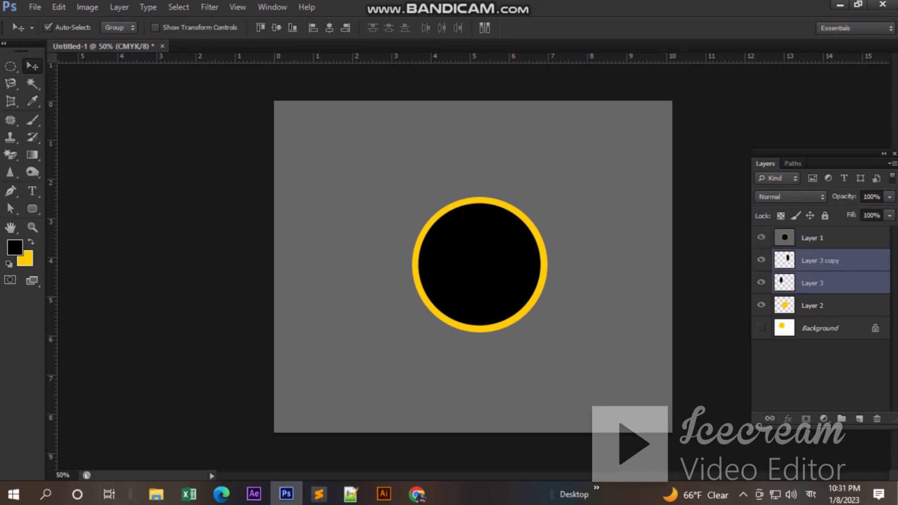
pyautogui.hotkey('ctrl', ']')
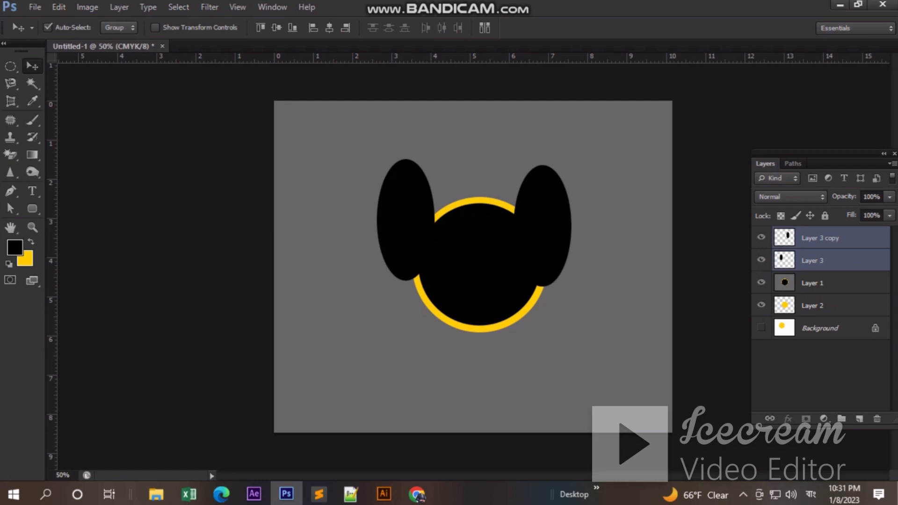
# Nudge Layer 1 slightly up on the canvas, and back down just past its starting position
pyautogui.click(818, 283)
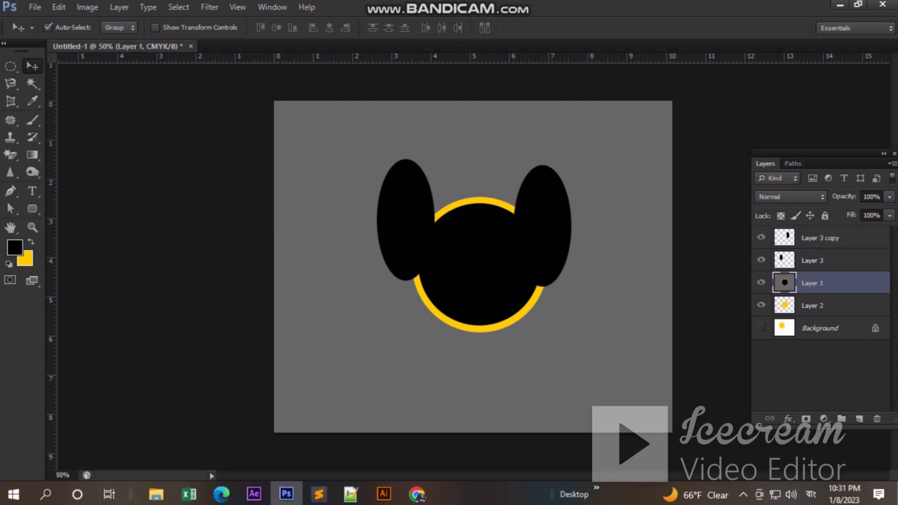
pyautogui.press('Up')
pyautogui.press('Up')
pyautogui.press('Up')
pyautogui.press('Up')
pyautogui.press('Up')
pyautogui.press('Up')
pyautogui.press('Up')
pyautogui.press('Up')
pyautogui.press('Up')
pyautogui.press('Up')
pyautogui.press('Up')
pyautogui.press('Up')
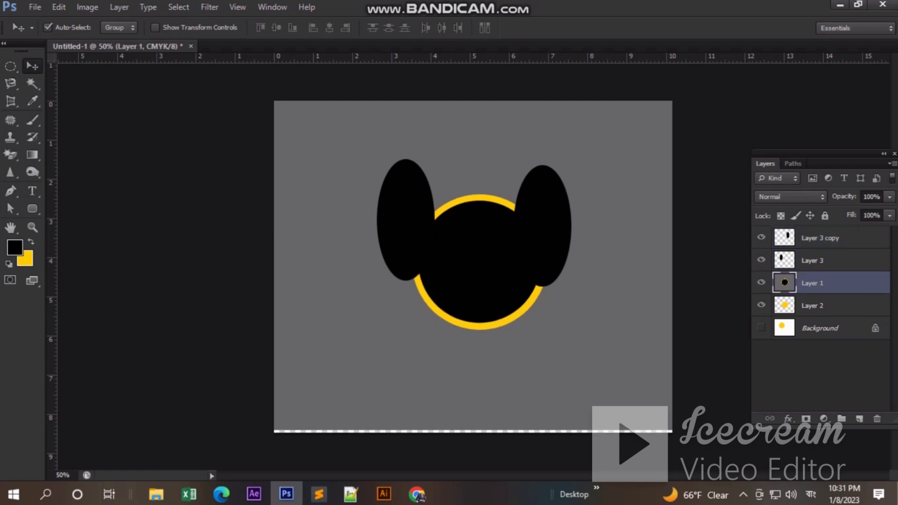
pyautogui.press('Down')
pyautogui.press('Down')
pyautogui.press('Down')
pyautogui.press('Down')
pyautogui.press('Down')
pyautogui.press('Down')
pyautogui.press('Down')
pyautogui.press('Down')
pyautogui.press('Down')
pyautogui.press('Down')
pyautogui.press('Down')
pyautogui.press('Down')
pyautogui.press('Down')
pyautogui.press('Down')
pyautogui.press('Down')
pyautogui.press('Down')
pyautogui.press('Down')
pyautogui.press('Down')
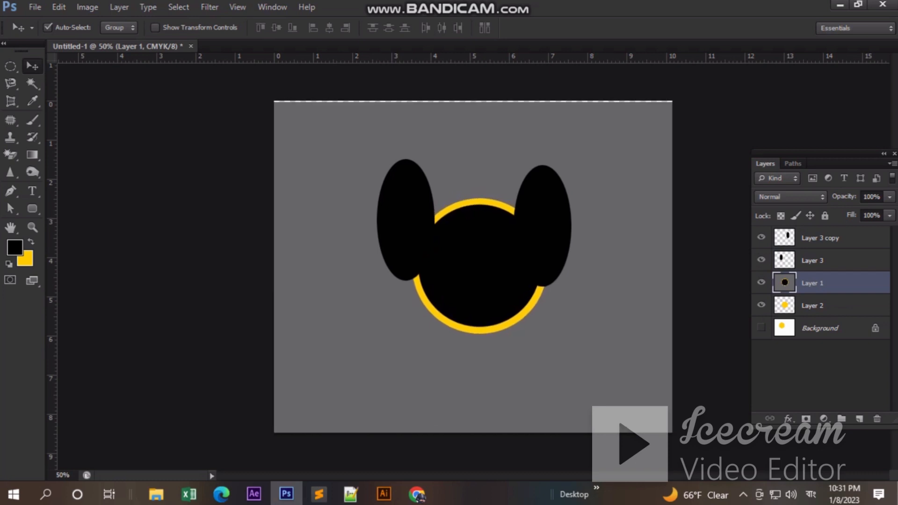
# Make four nudged-up duplicates of Layer 1, and delete all four copies
pyautogui.hotkey('alt', 'Up')
pyautogui.hotkey('alt', 'Up')
pyautogui.hotkey('alt', 'Up')
pyautogui.hotkey('alt', 'Up')
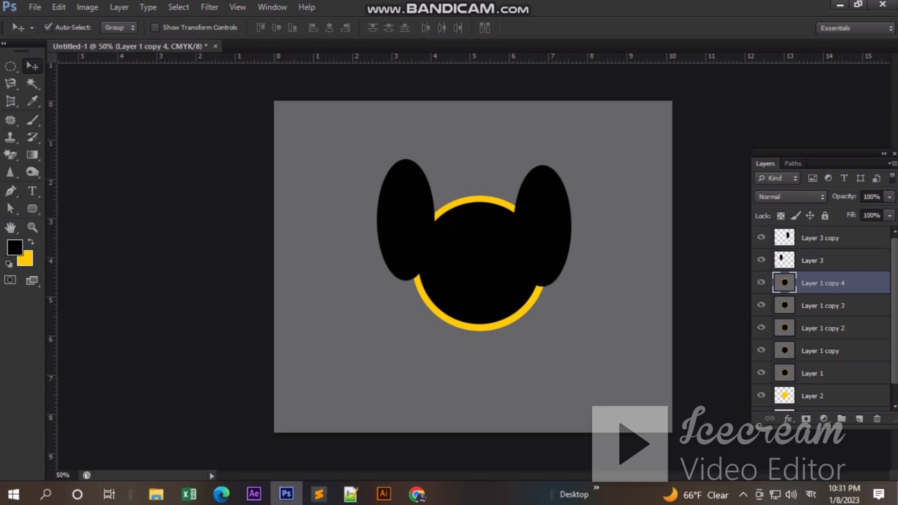
pyautogui.press('Delete')
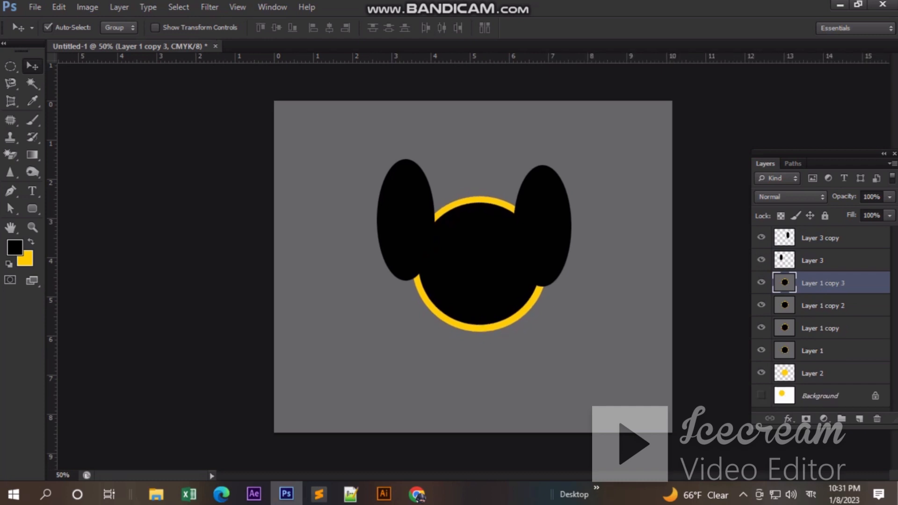
pyautogui.press('Delete')
pyautogui.press('Delete')
pyautogui.press('Delete')
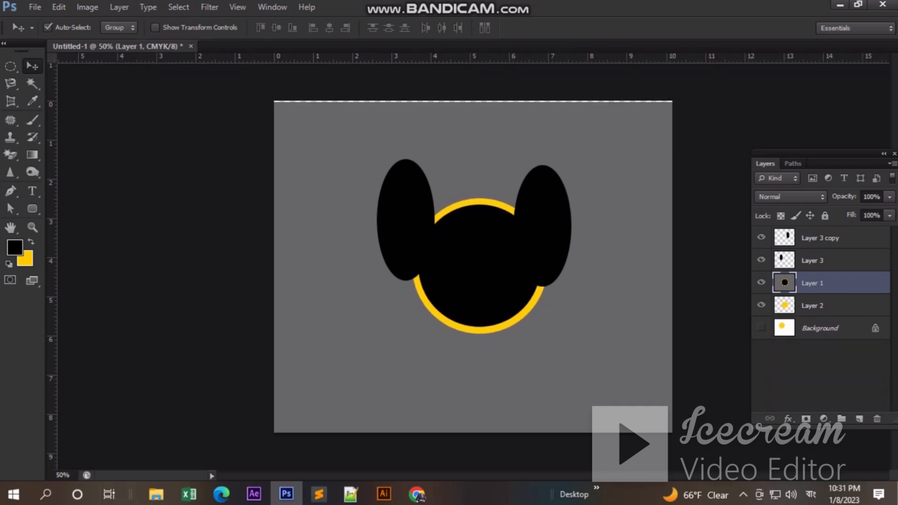
# Hide Layer 3 copy and Layer 3, and make both layers visible again
pyautogui.click(820, 237)
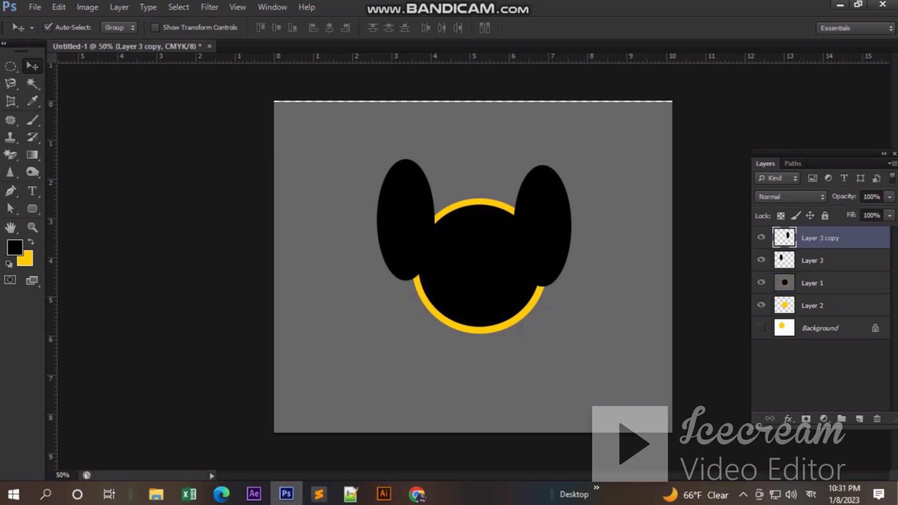
pyautogui.click(761, 237)
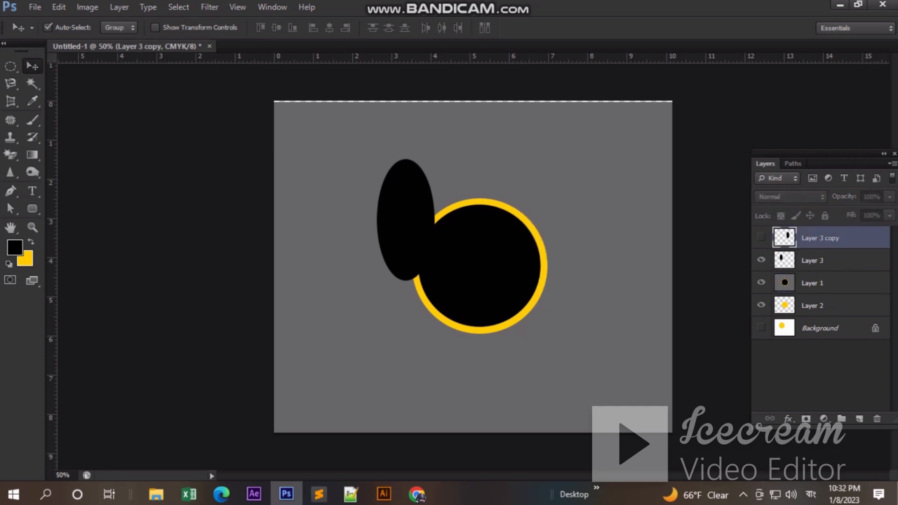
pyautogui.click(761, 260)
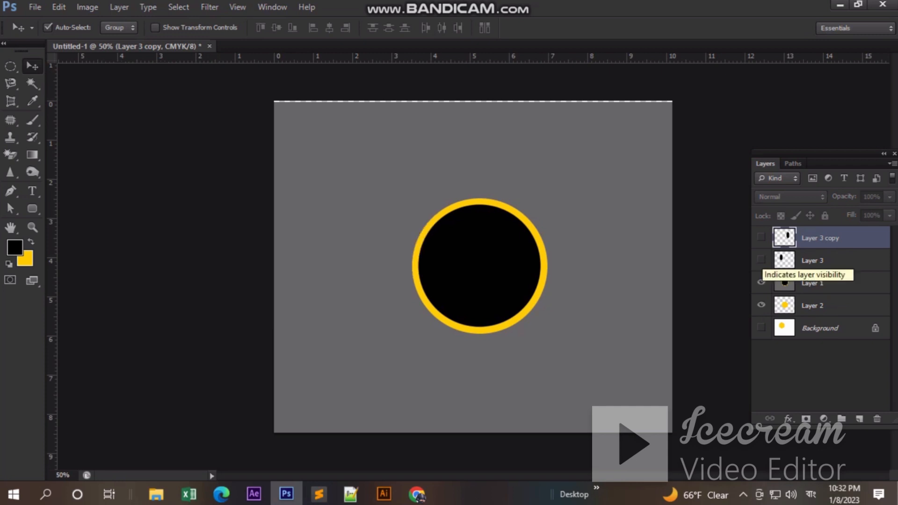
pyautogui.click(761, 237)
pyautogui.click(761, 259)
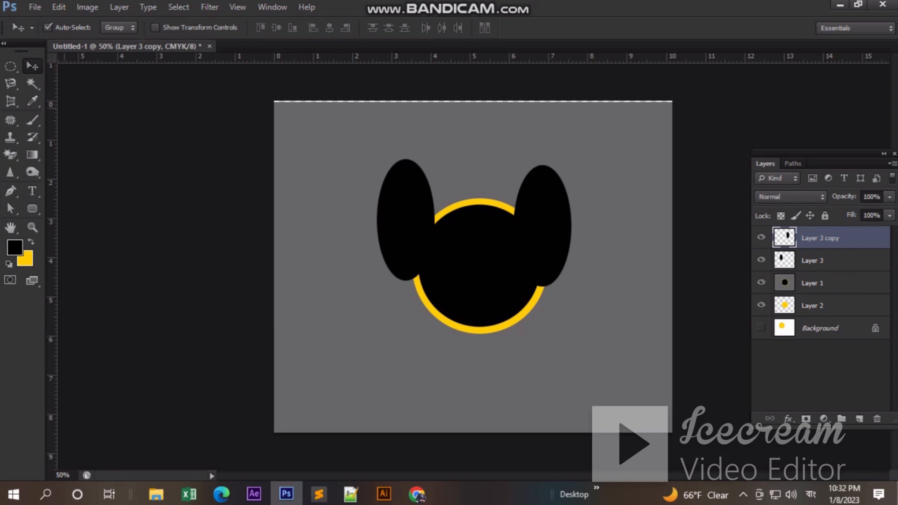
# Shift the Layer 1 circle left and back to the middle, and lower the right black ellipse along the circle's edge
pyautogui.moveTo(488, 222)
pyautogui.mouseDown()
pyautogui.moveTo(428, 213)
pyautogui.moveTo(507, 168)
pyautogui.moveTo(504, 232)
pyautogui.moveTo(476, 221)
pyautogui.mouseUp()
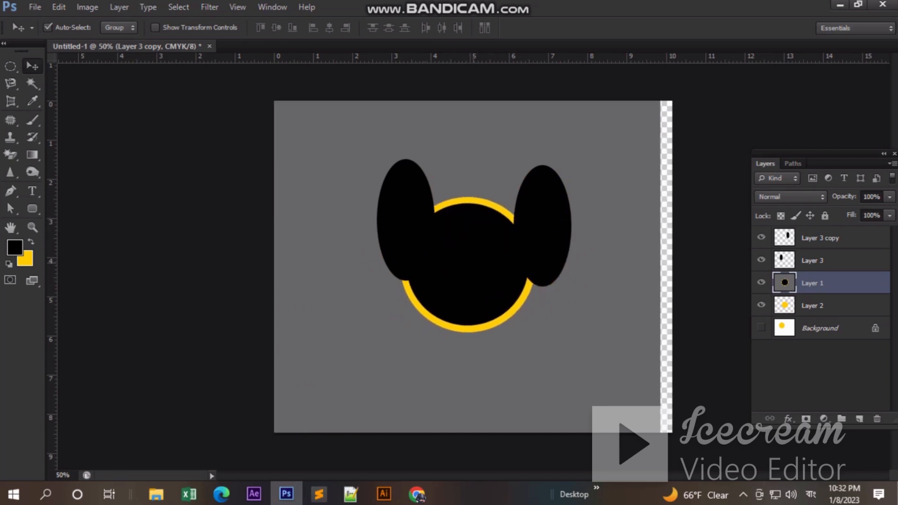
pyautogui.click(813, 261)
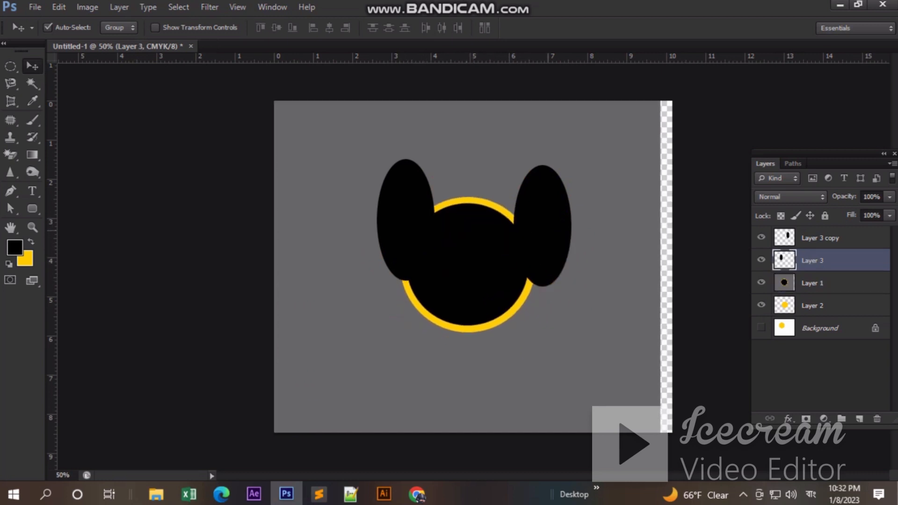
pyautogui.moveTo(543, 225); pyautogui.dragTo(600, 264)
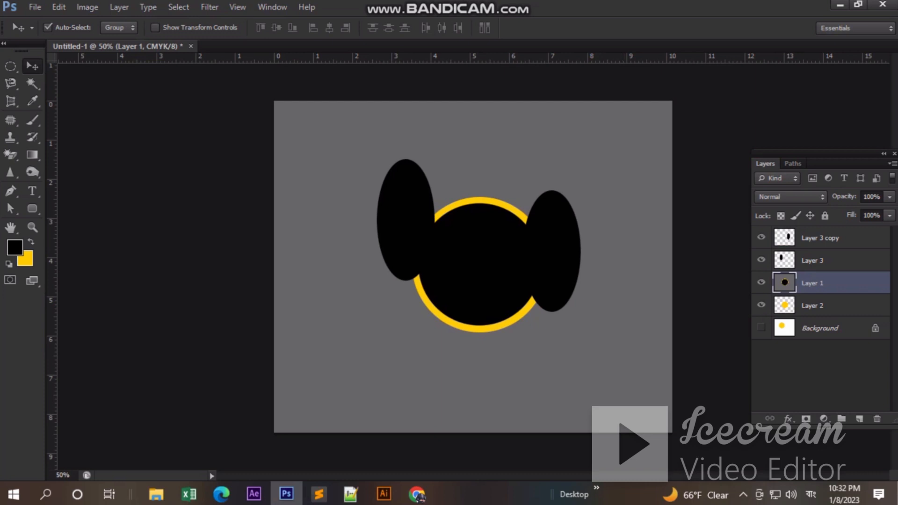
# Move the left black ellipse up and outward, and raise the right one to match on the circle's other side
pyautogui.click(812, 260)
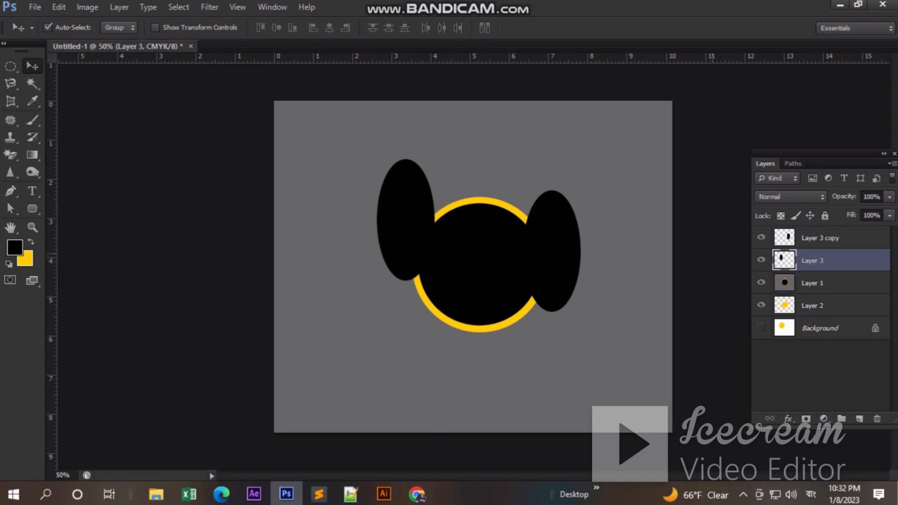
pyautogui.moveTo(410, 200); pyautogui.dragTo(394, 184)
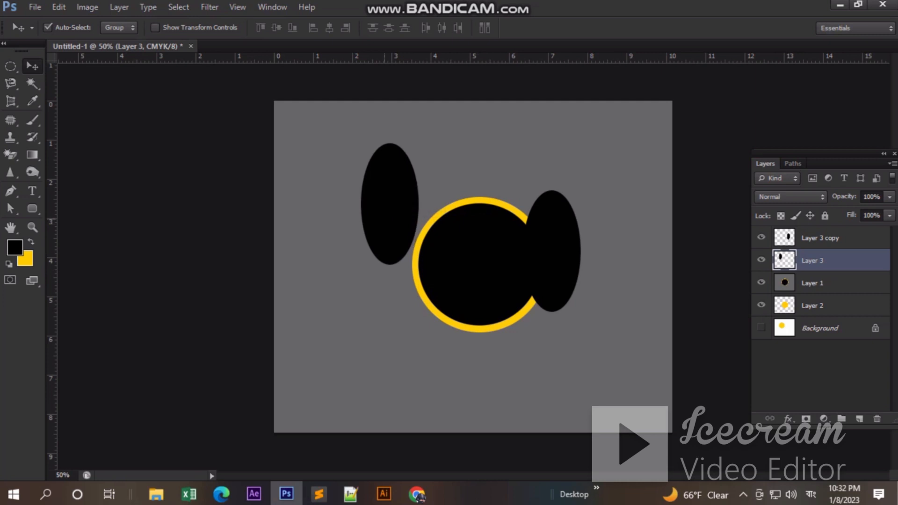
pyautogui.moveTo(562, 234); pyautogui.dragTo(574, 187)
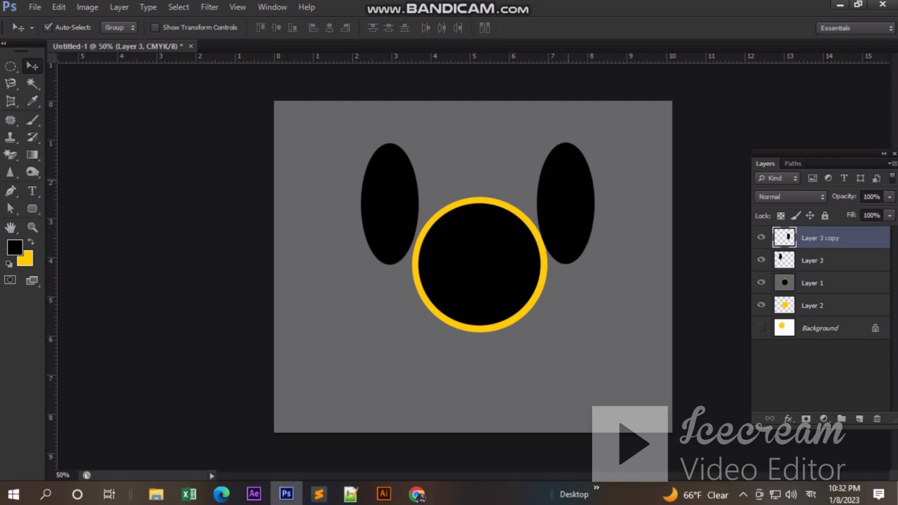
# Draw a wide elliptical selection around both black ellipses, and shift the selection outline slightly up and left
pyautogui.press('m')
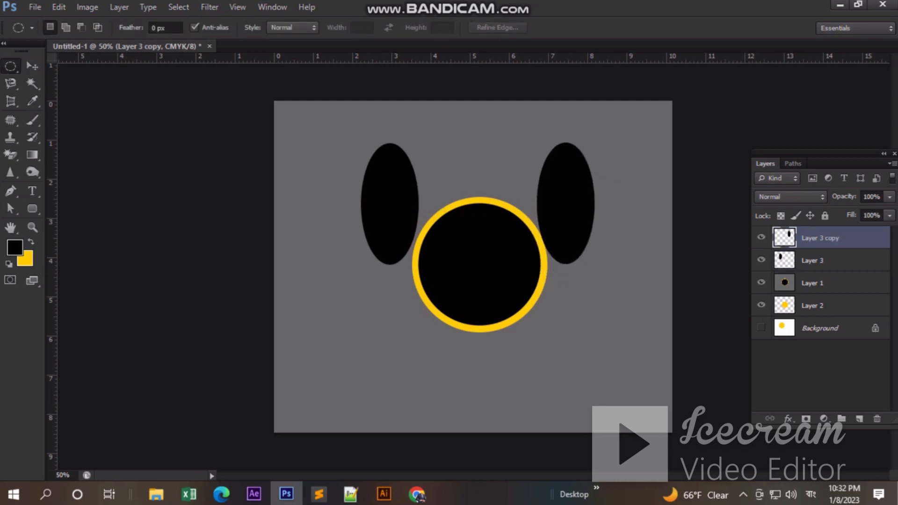
pyautogui.moveTo(315, 126); pyautogui.dragTo(633, 307)
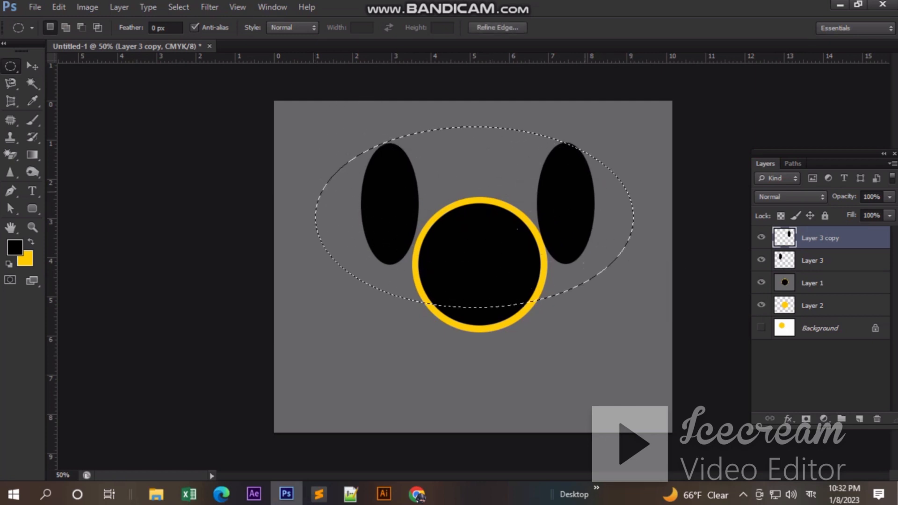
pyautogui.moveTo(580, 196); pyautogui.dragTo(566, 131)
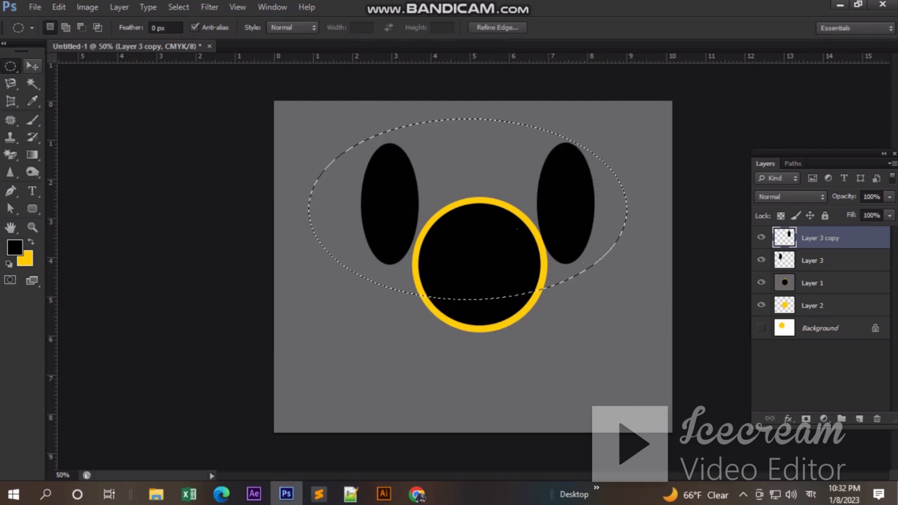
# Move the selected right ellipse on Layer 3 copy inward so it overlaps the circle, and clear the selection
pyautogui.press('v')
pyautogui.moveTo(592, 162)
pyautogui.mouseDown()
pyautogui.moveTo(563, 194)
pyautogui.moveTo(579, 132)
pyautogui.moveTo(581, 166)
pyautogui.mouseUp()
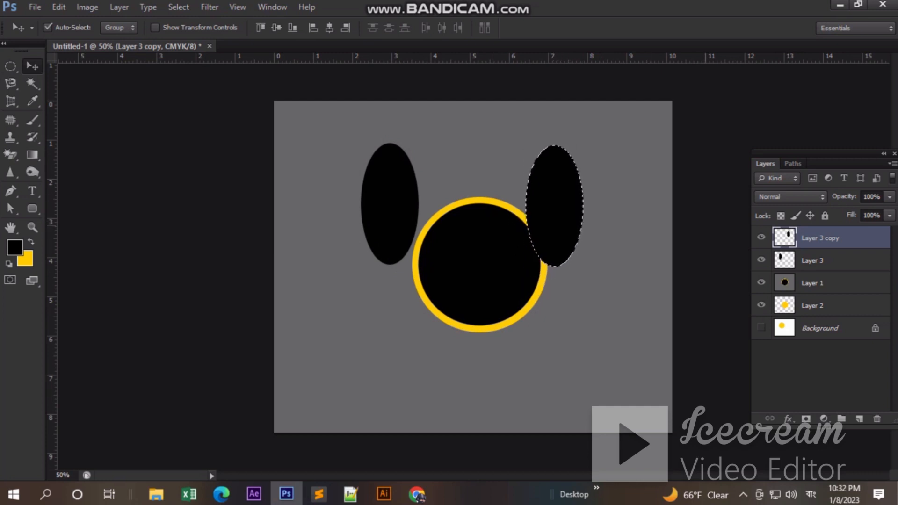
pyautogui.press('m')
pyautogui.hotkey('ctrl', 'd')
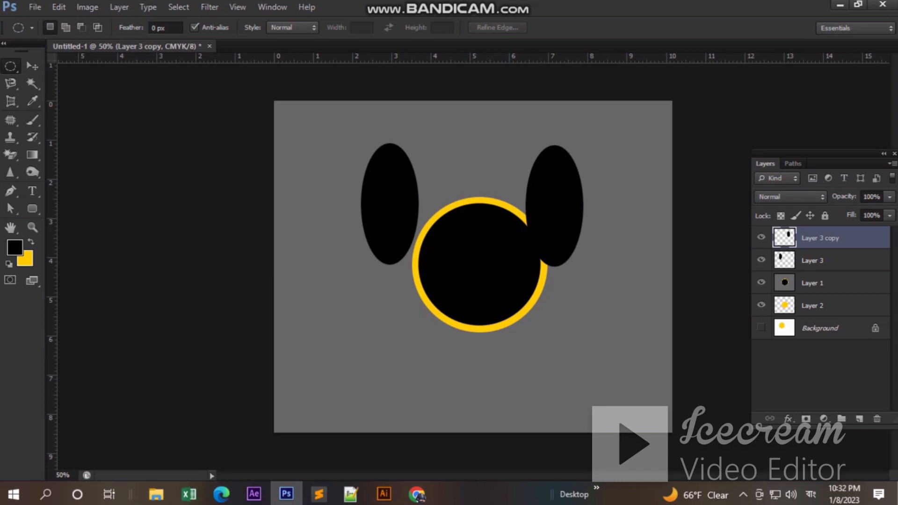
# Step the active layer down from Layer 3 copy to Layer 2, and back up to Layer 3 copy
pyautogui.hotkey('alt', '[')
pyautogui.hotkey('alt', '[')
pyautogui.hotkey('alt', '[')
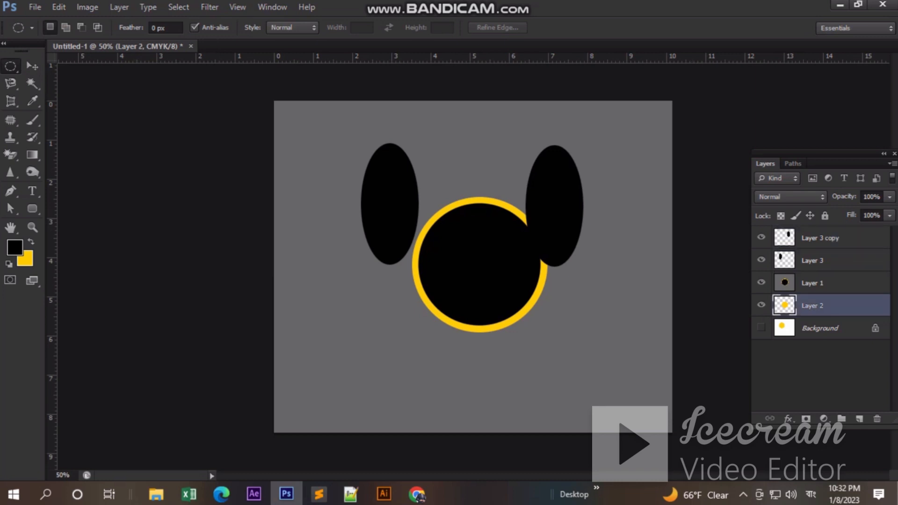
pyautogui.hotkey('alt', ']')
pyautogui.hotkey('alt', ']')
pyautogui.hotkey('alt', ']')
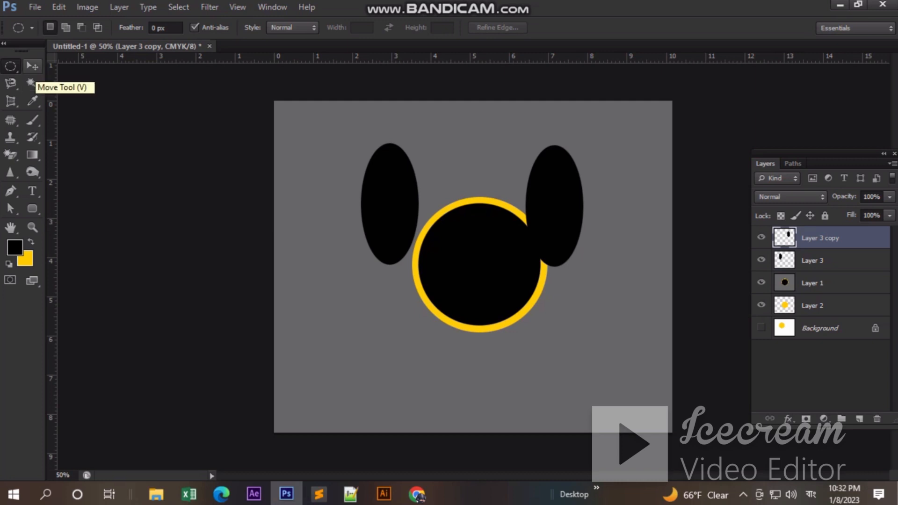
# Move Layer 1 with the yellow-ringed circle slightly to the right using the Move tool, and make Layer 3 active
pyautogui.click(32, 66)
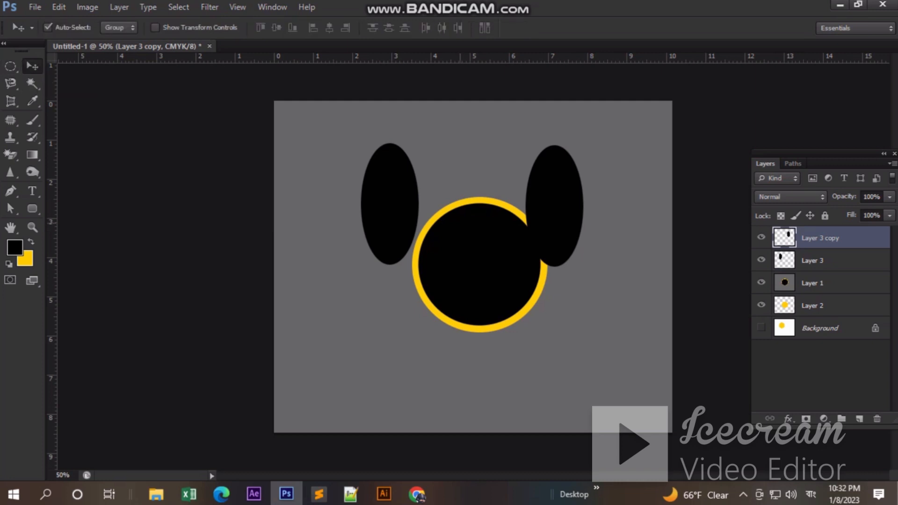
pyautogui.click(812, 260)
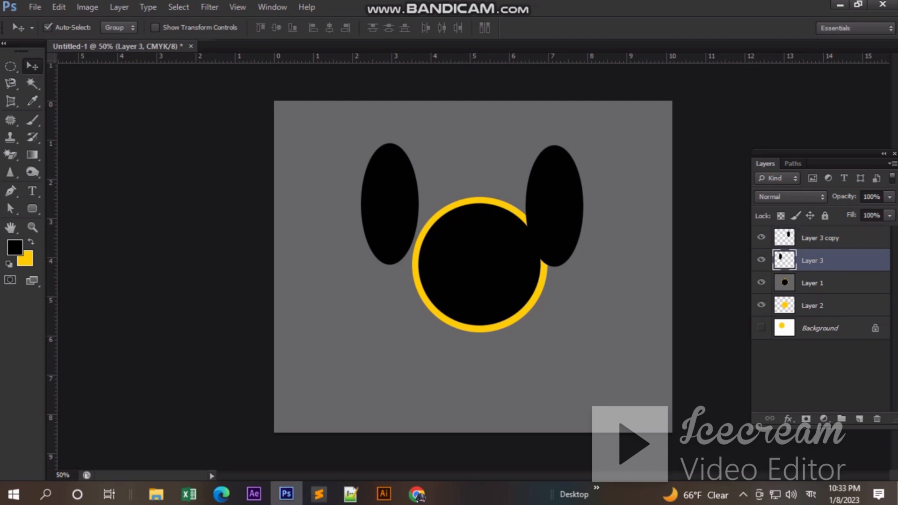
pyautogui.click(812, 305)
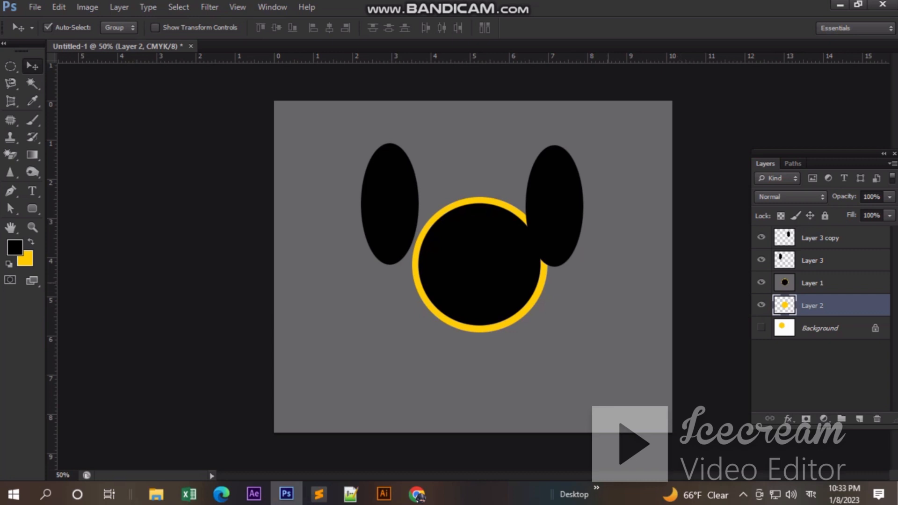
pyautogui.moveTo(526, 253)
pyautogui.mouseDown()
pyautogui.moveTo(482, 304)
pyautogui.moveTo(533, 260)
pyautogui.moveTo(477, 254)
pyautogui.moveTo(524, 274)
pyautogui.moveTo(507, 253)
pyautogui.moveTo(443, 233)
pyautogui.moveTo(529, 252)
pyautogui.moveTo(528, 243)
pyautogui.mouseUp()
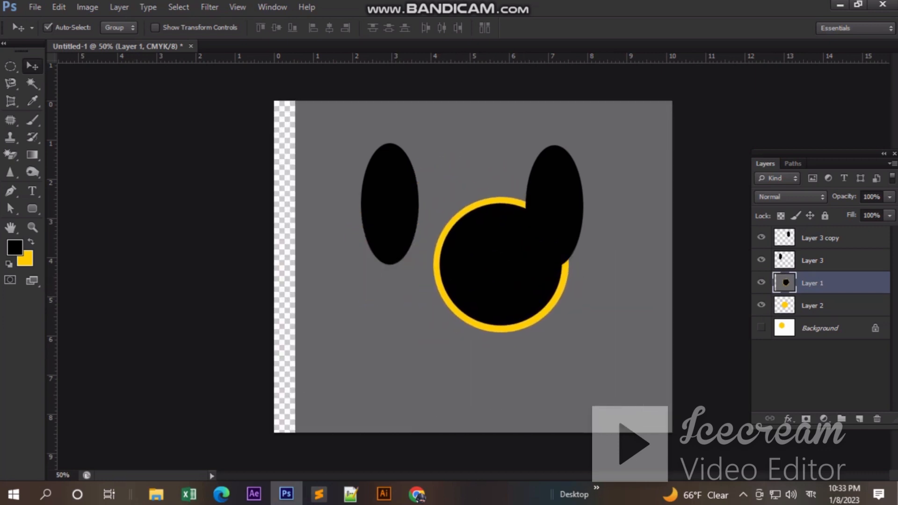
pyautogui.click(813, 306)
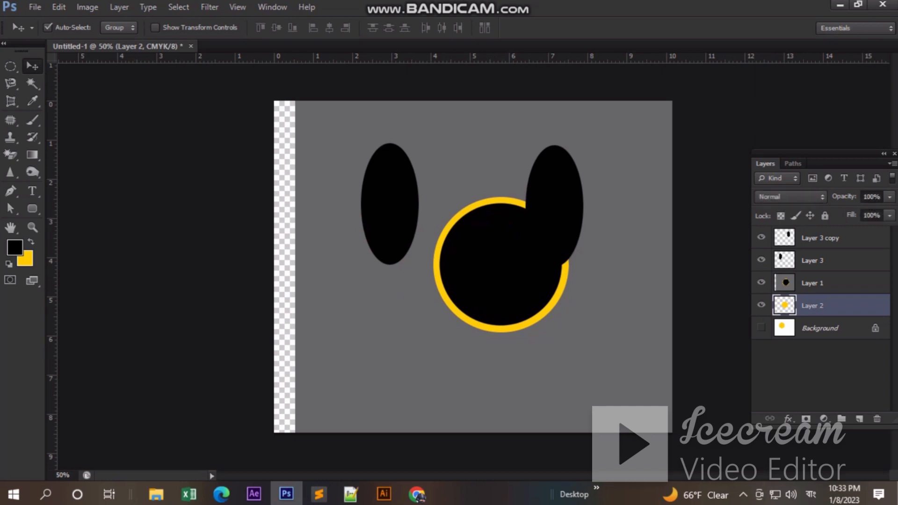
pyautogui.click(812, 261)
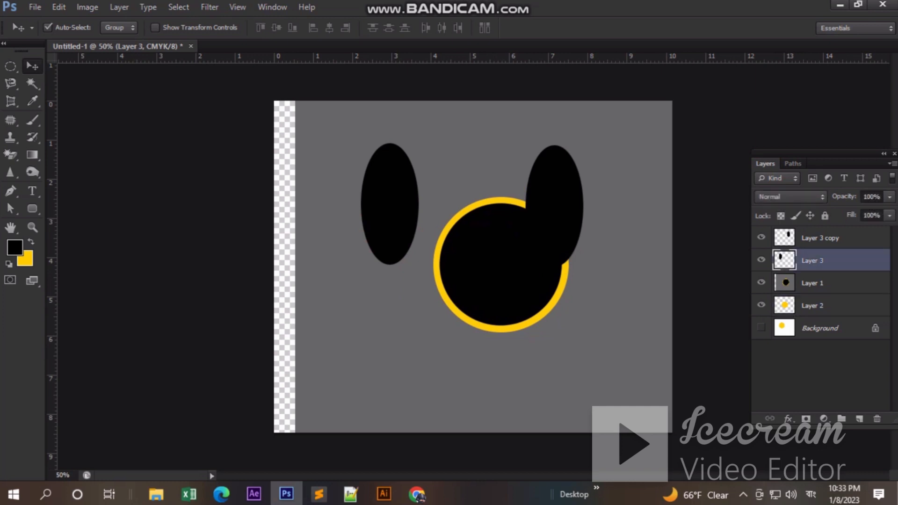